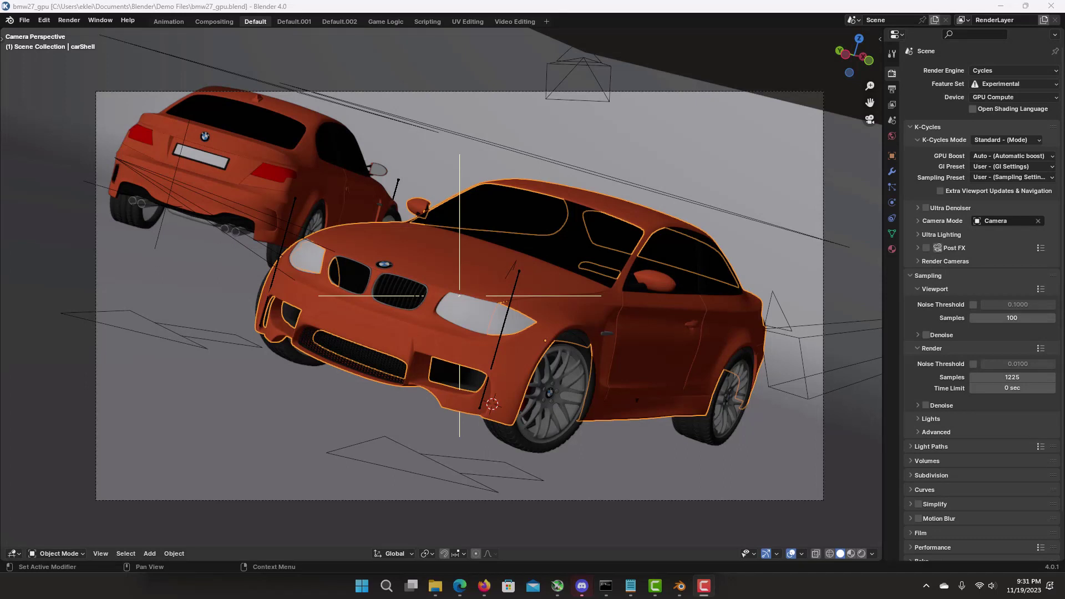
Step: Set K-Cycles to Fast mode with Max GPU boost and apply the Final sampling preset
left_click(892, 89)
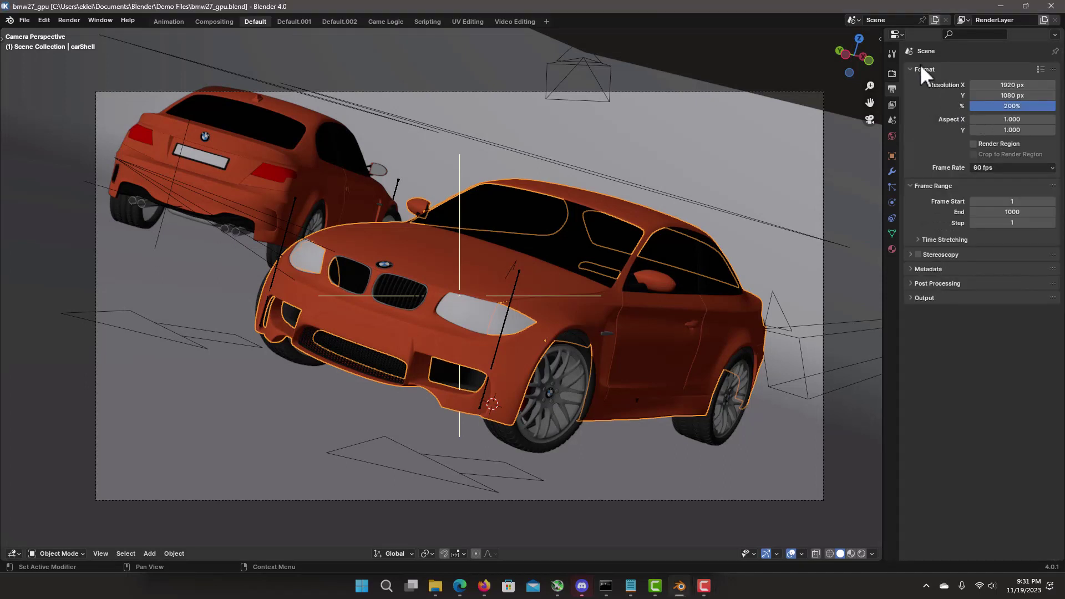
left_click(892, 72)
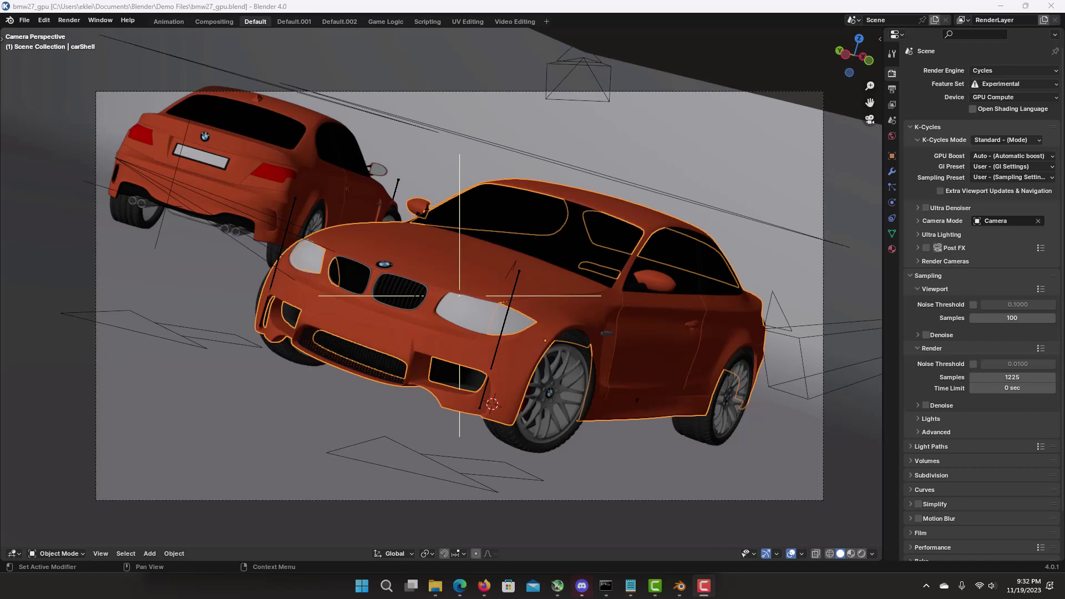
left_click(1000, 135)
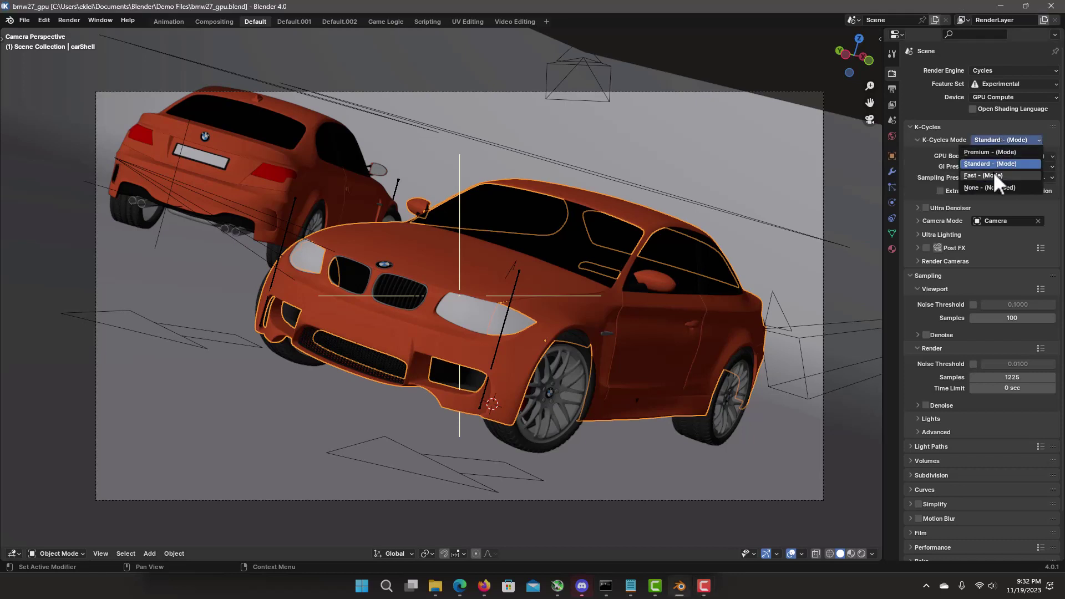
left_click(995, 176)
left_click(993, 155)
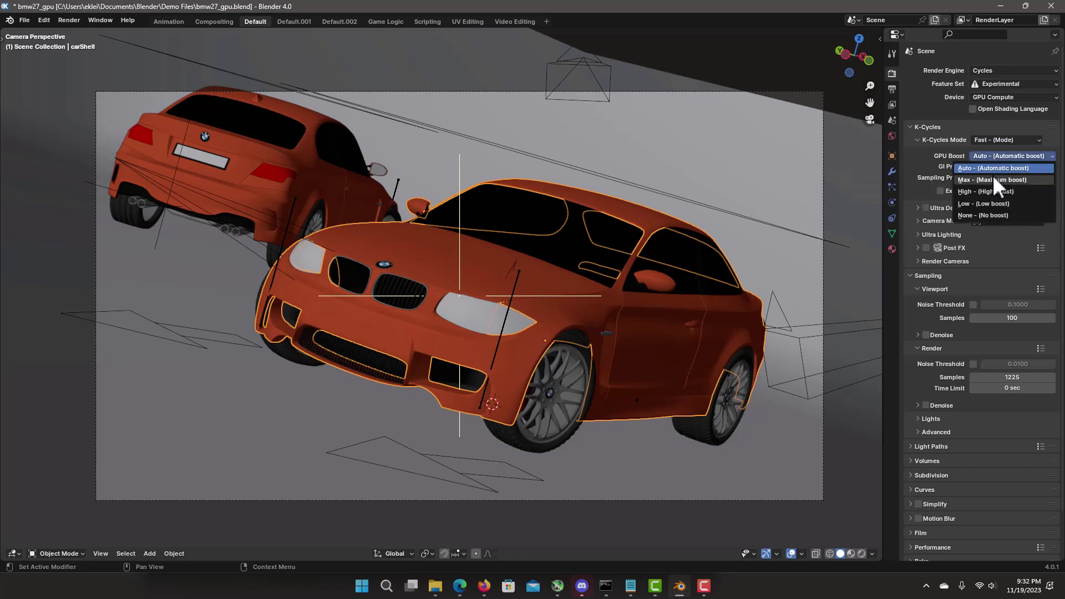
left_click(994, 179)
left_click(1040, 289)
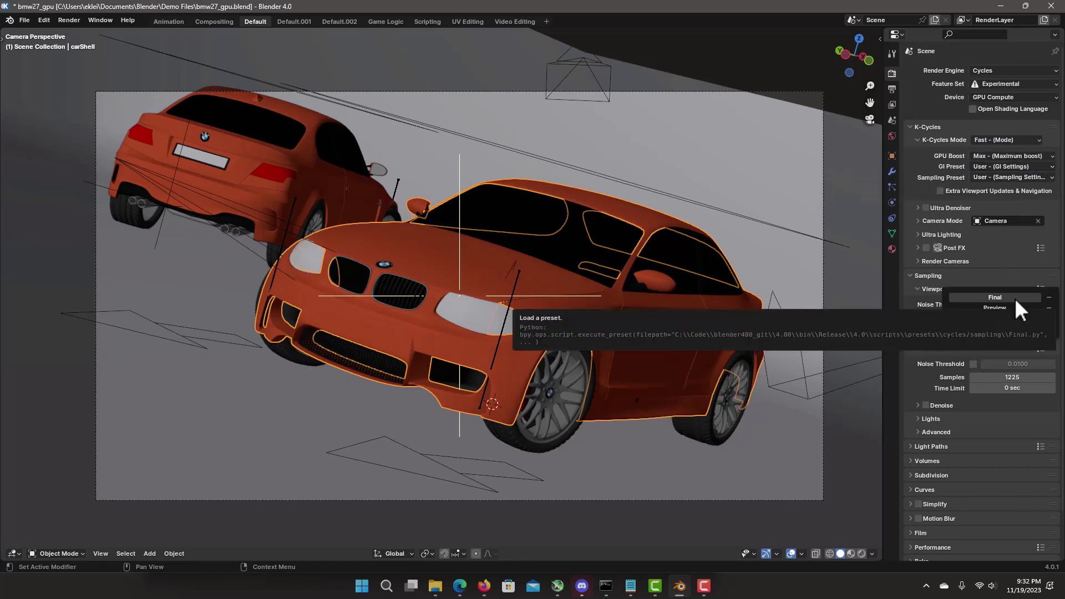
left_click(1015, 298)
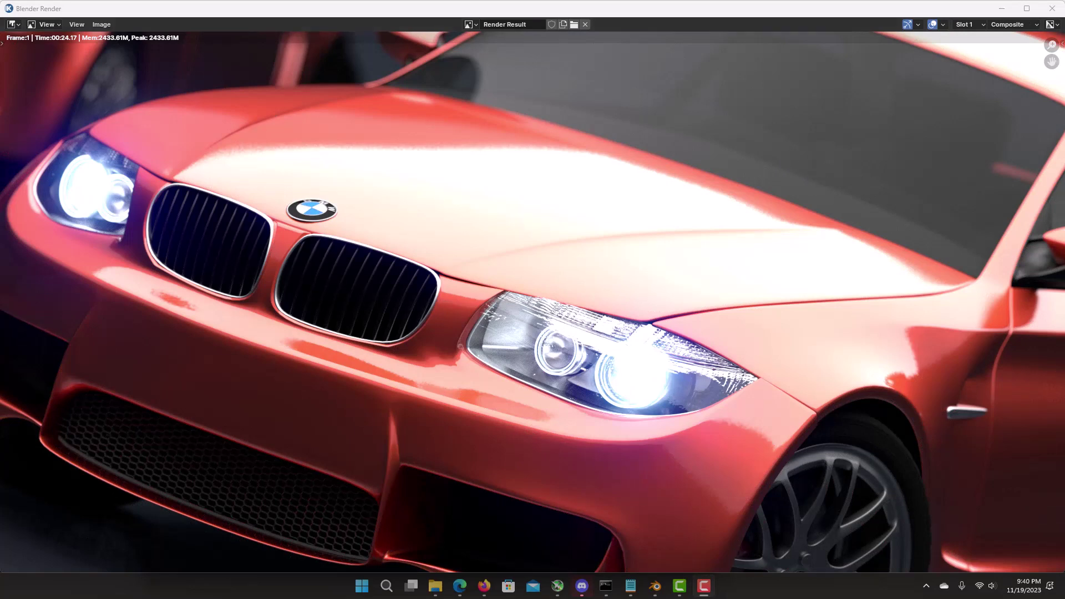
Step: Close the finished BMW render window after reviewing the result
key("Escape")
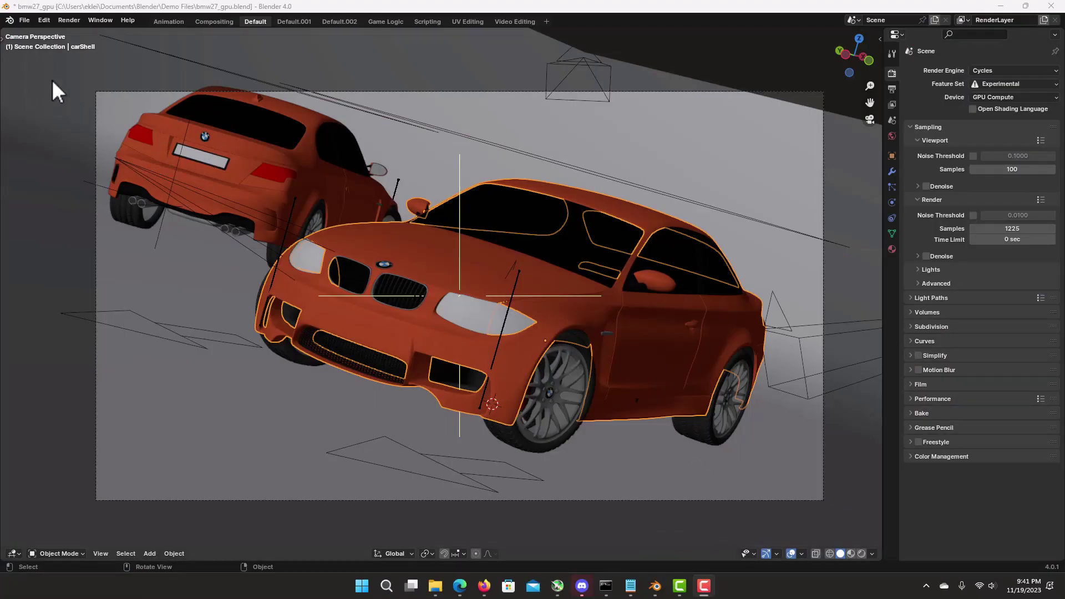
Step: Check the Blender 4.0.1 version in About Blender, then dismiss it
left_click(9, 20)
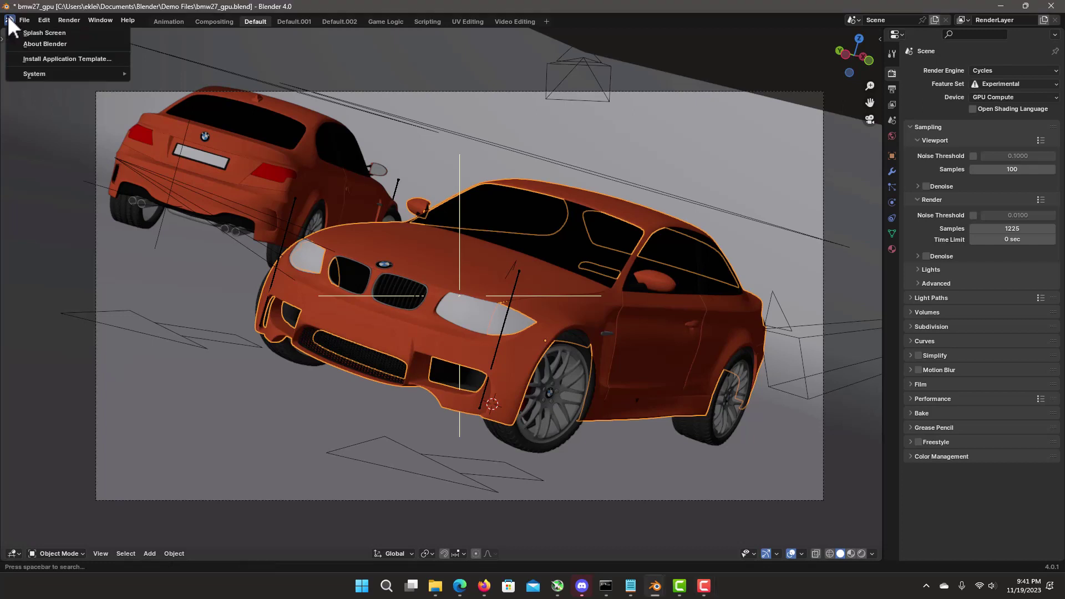
left_click(32, 45)
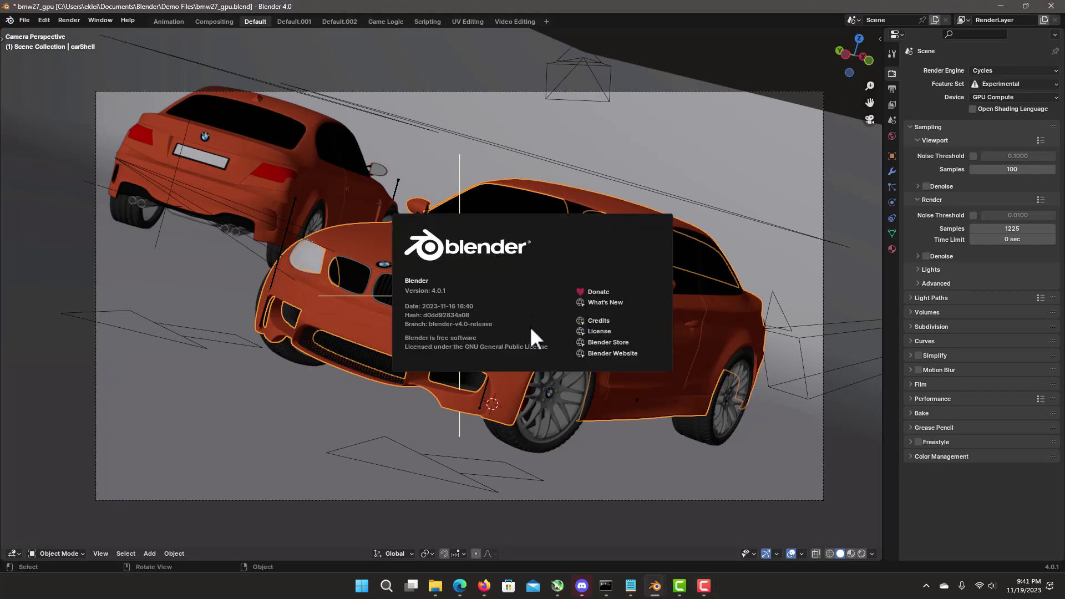
key("Escape")
Step: Apply the Final render sampling preset and turn off render denoising
left_click(891, 90)
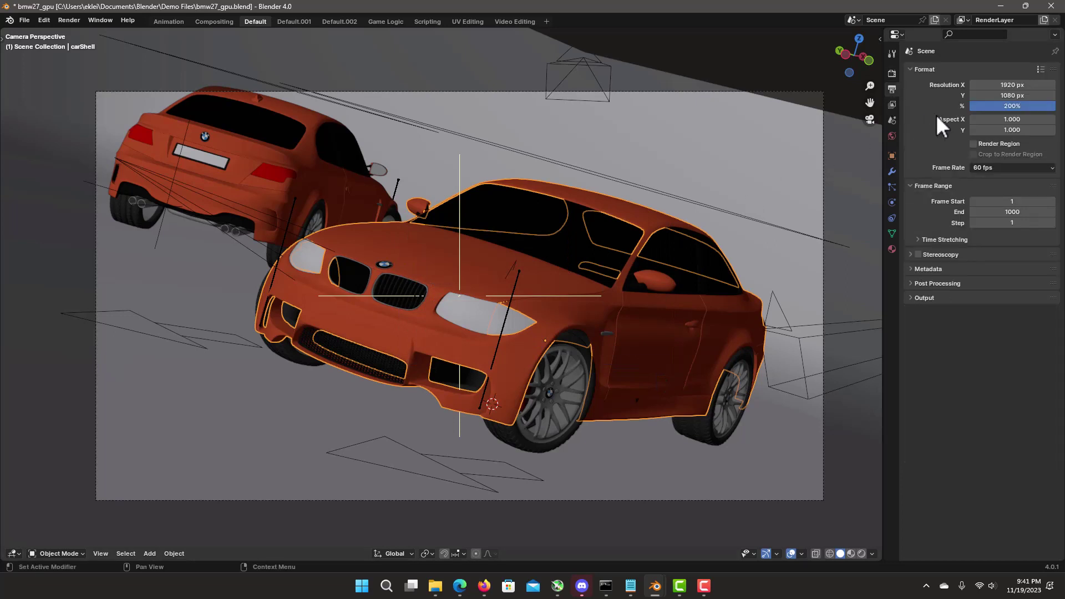
left_click(892, 74)
left_click(1041, 201)
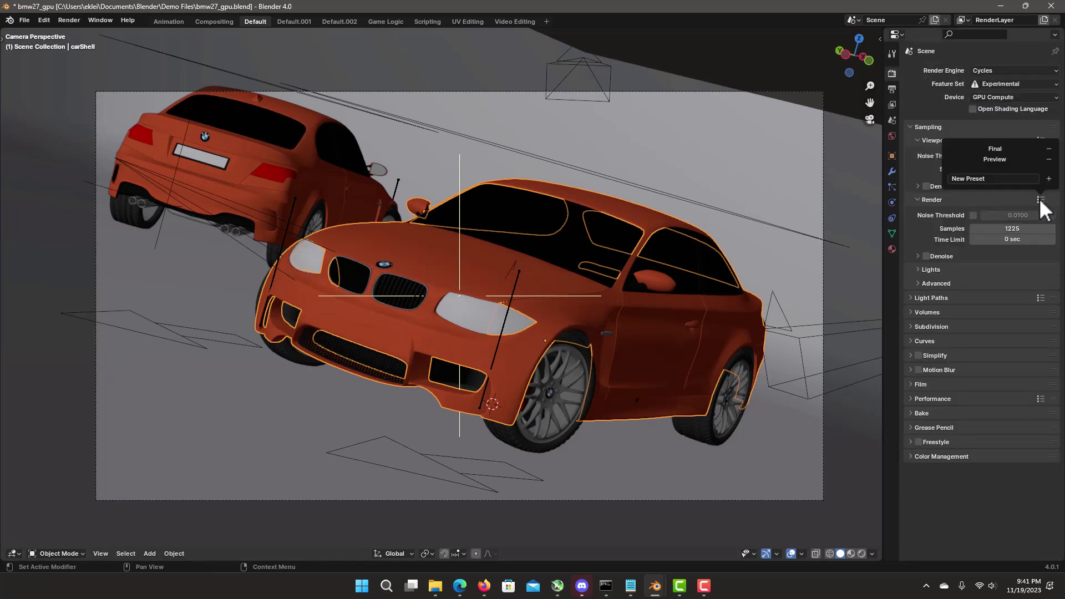
left_click(1017, 149)
left_click(926, 267)
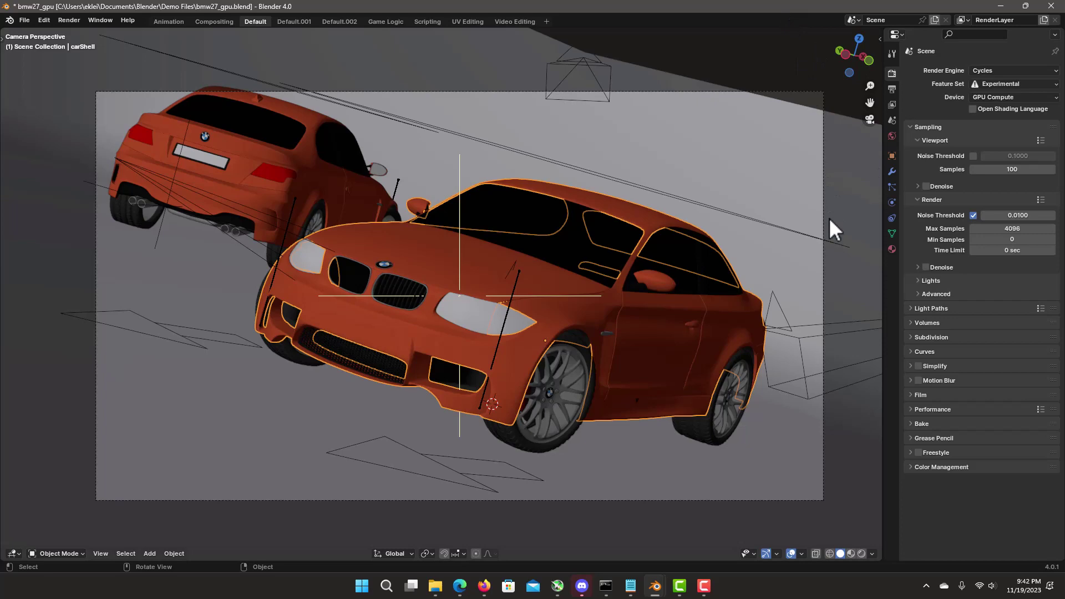
Step: Render the car frame with F12, then bring up the K-Cycles render window to compare times
key("F12")
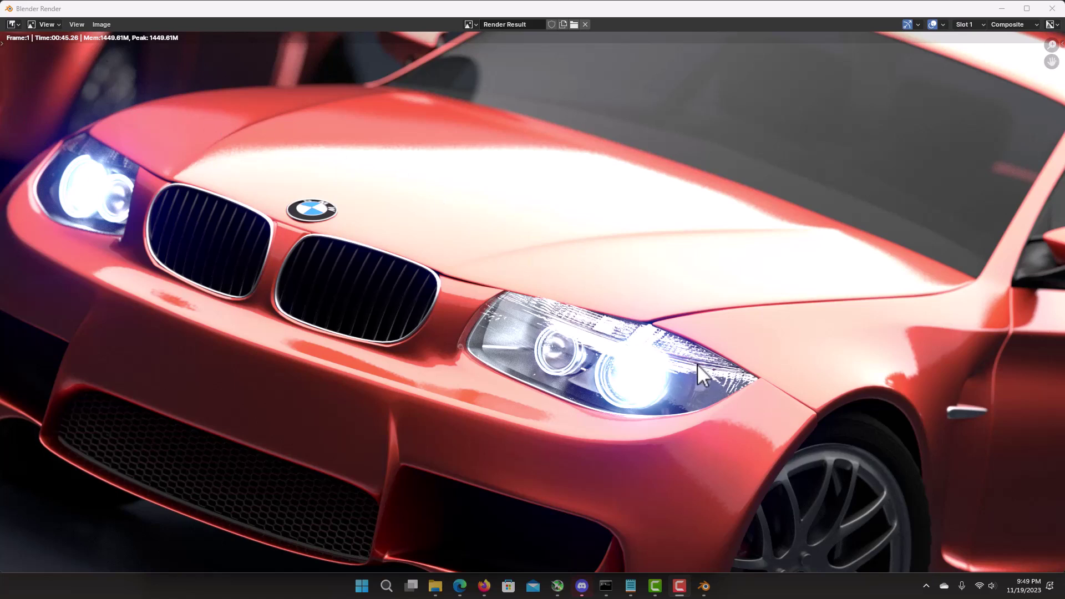
scroll(697, 364, "down", 1)
key("alt+Tab")
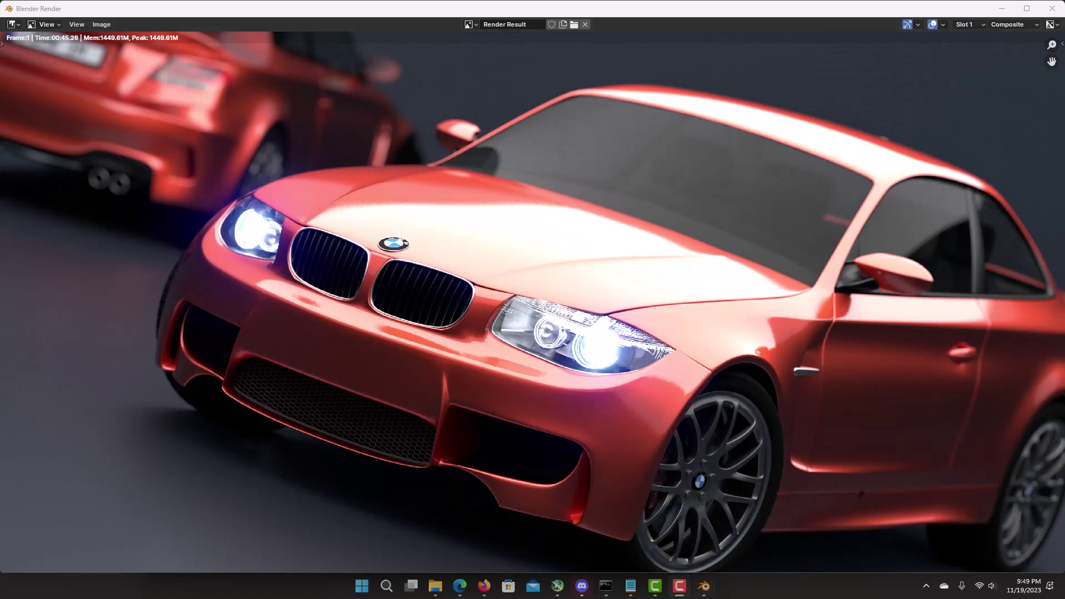
mouse_move(703, 586)
mouse_move(872, 547)
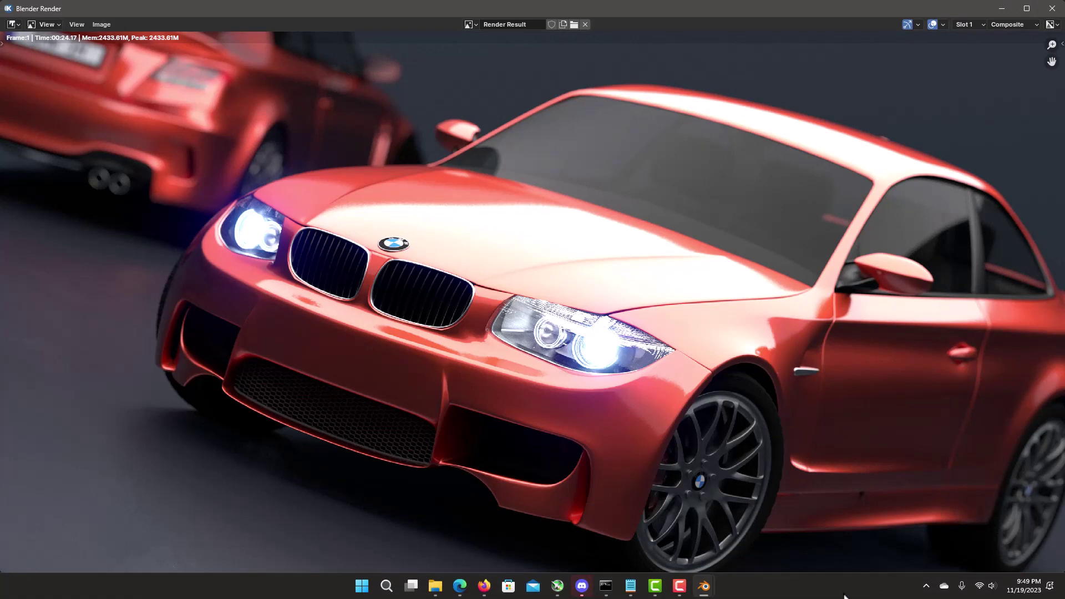
left_click(707, 593)
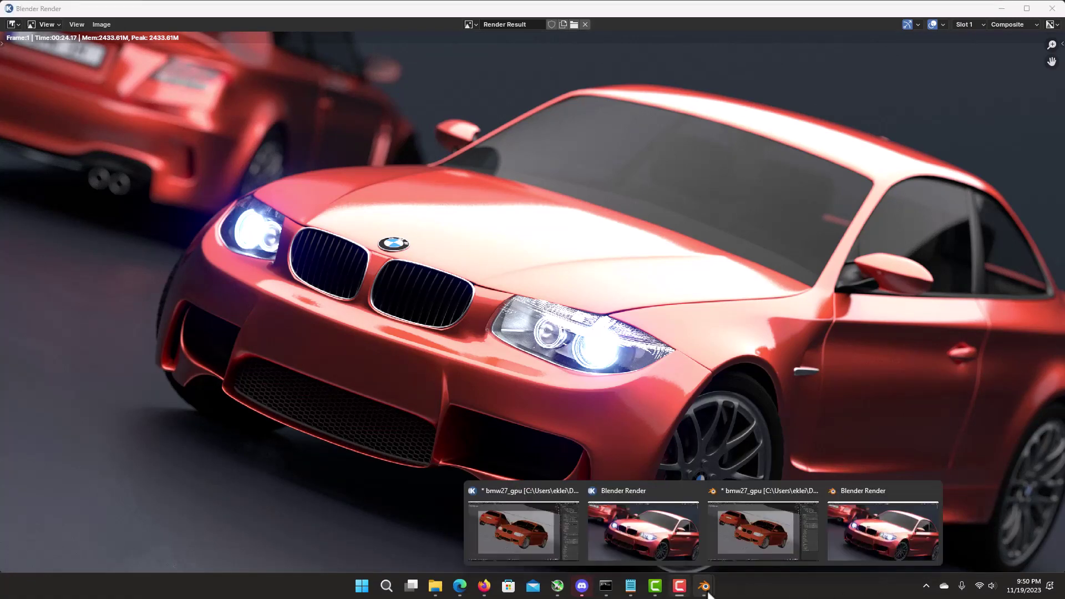
mouse_move(895, 531)
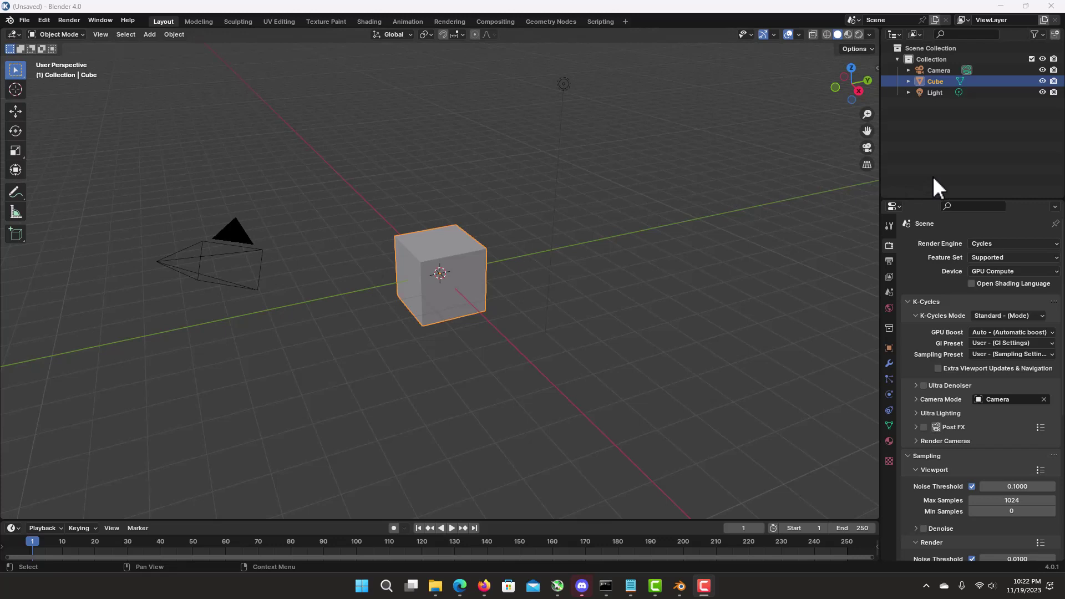
Step: Expand Ultra Lighting > Light Mix and refresh it to list the default scene's lights
left_click(930, 414)
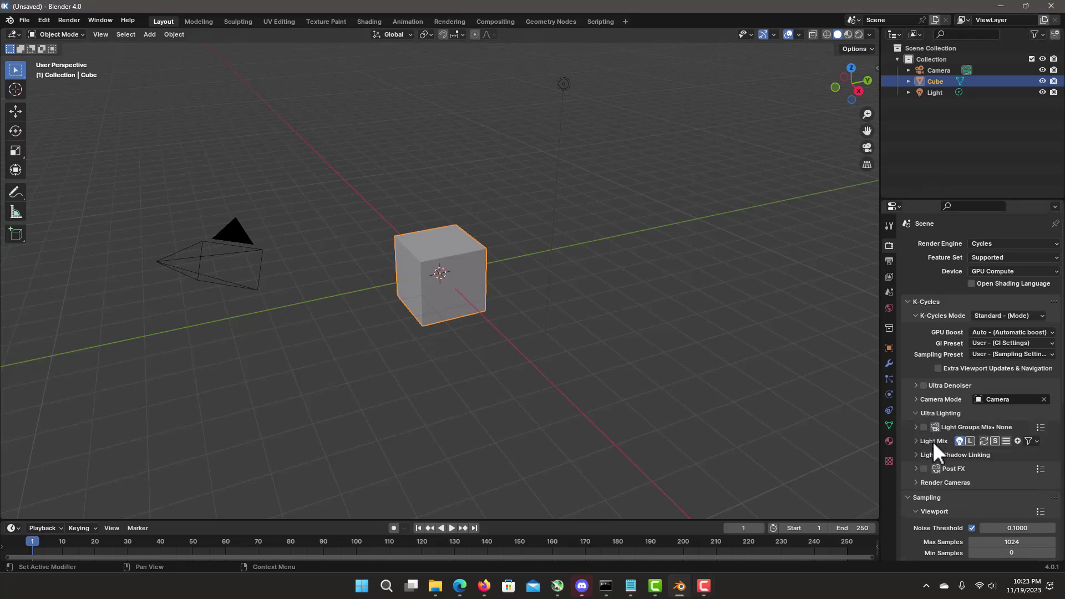
left_click(933, 441)
scroll(949, 375, "down", 1)
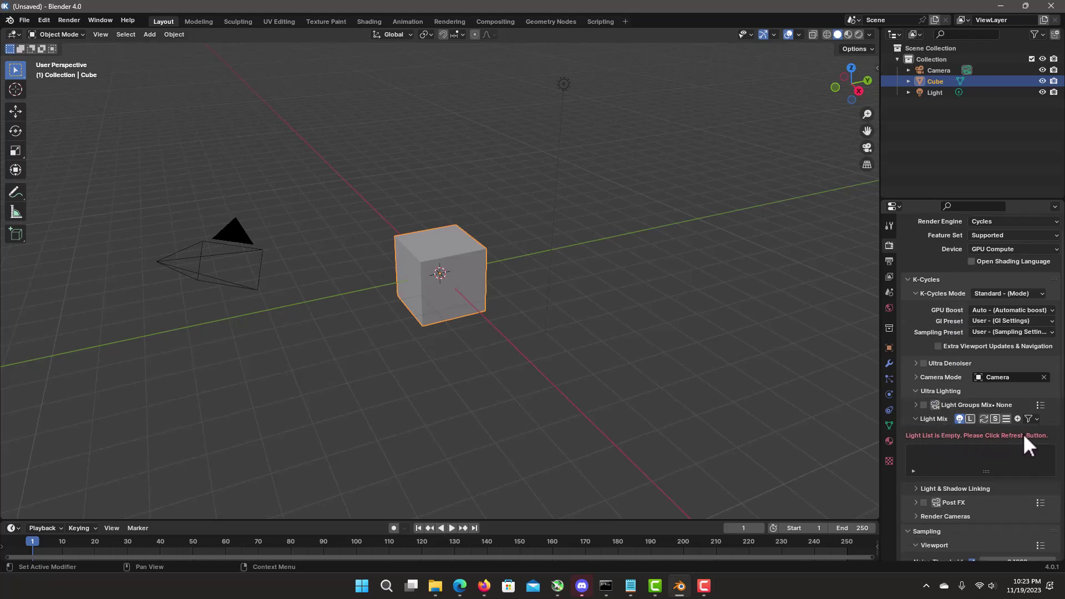
left_click(983, 419)
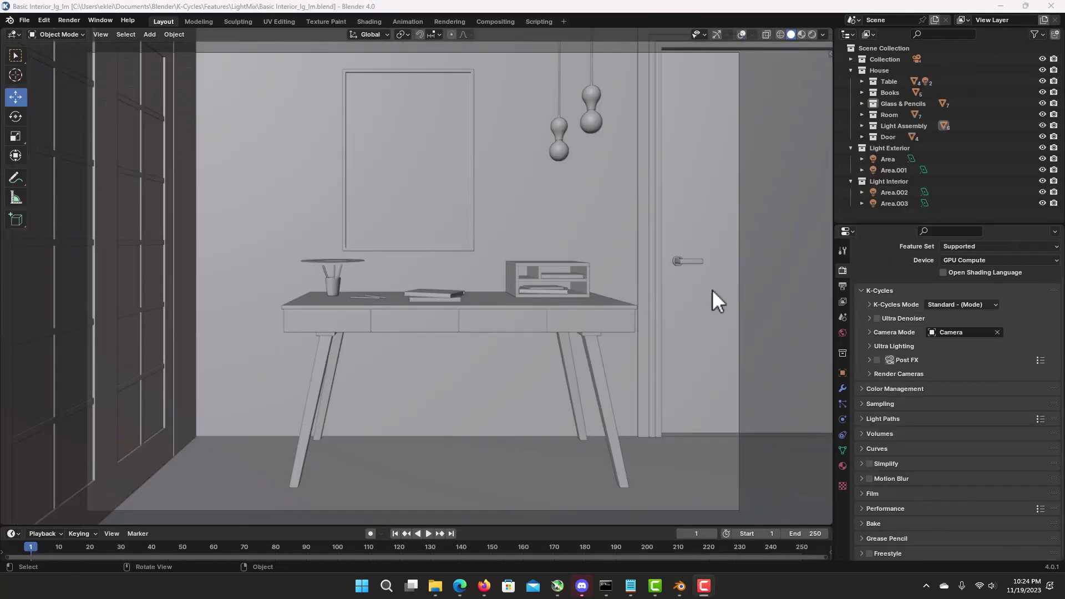
Step: Show the Light Mix groups, try Light Exterior at -1.75, then reset all exposures with Refresh
left_click(894, 346)
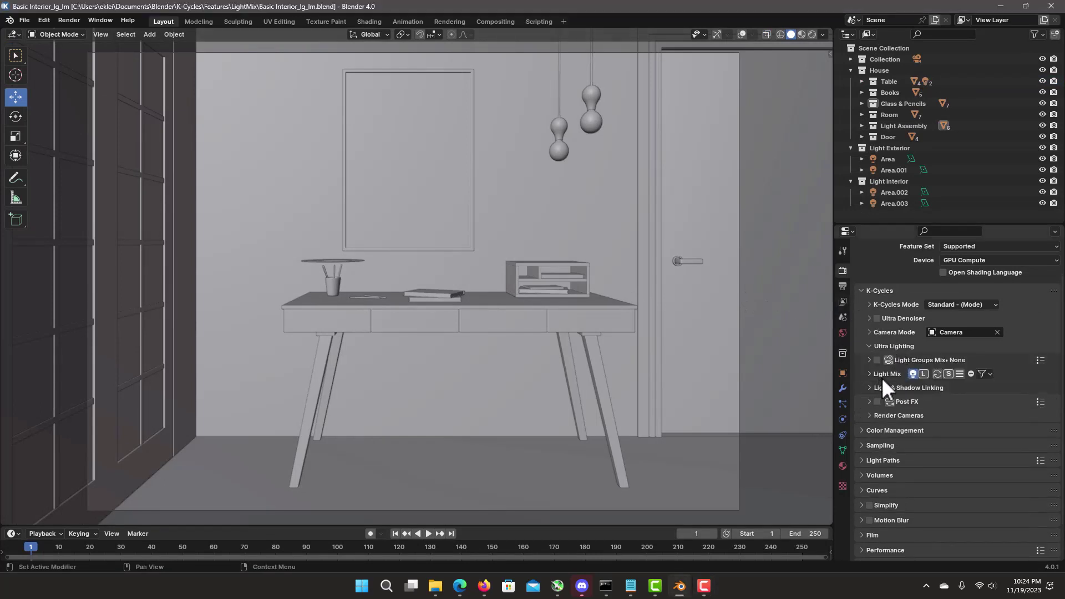
scroll(905, 355, "down", 2)
left_click(919, 330)
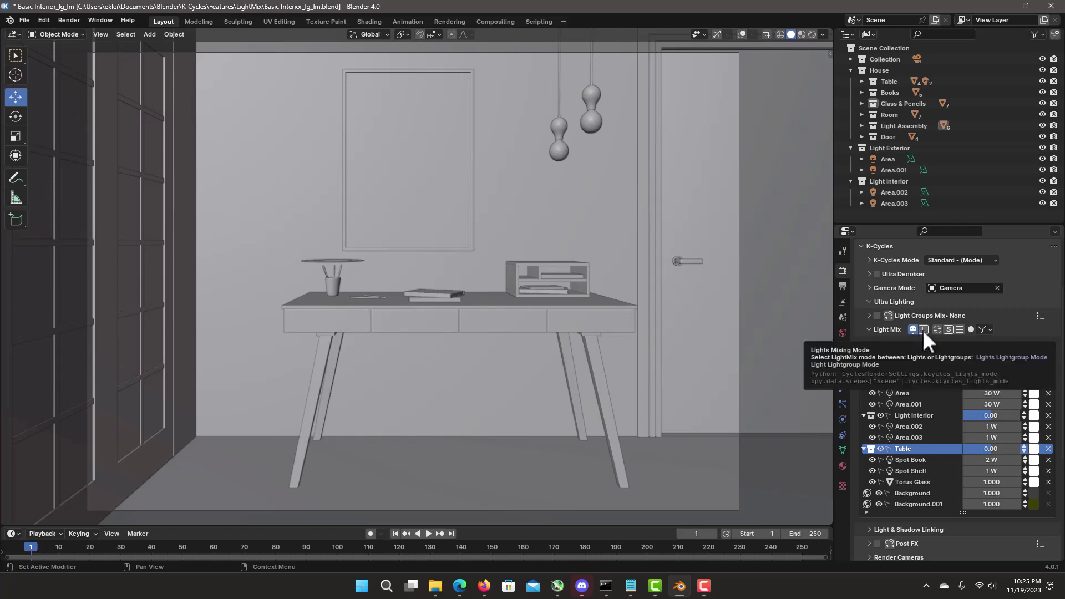
left_click(923, 330)
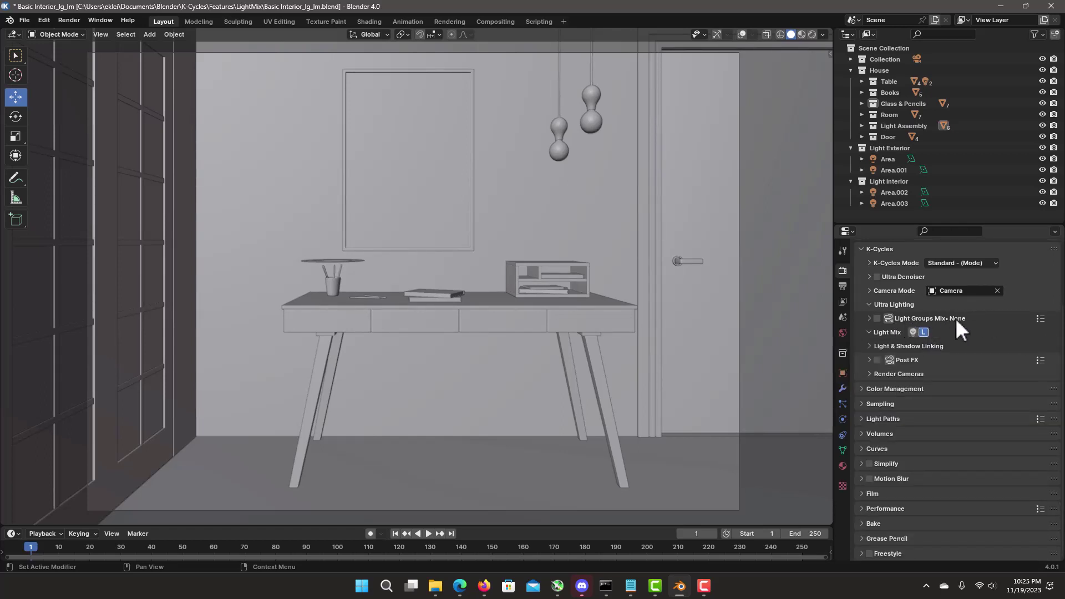
left_click(913, 332)
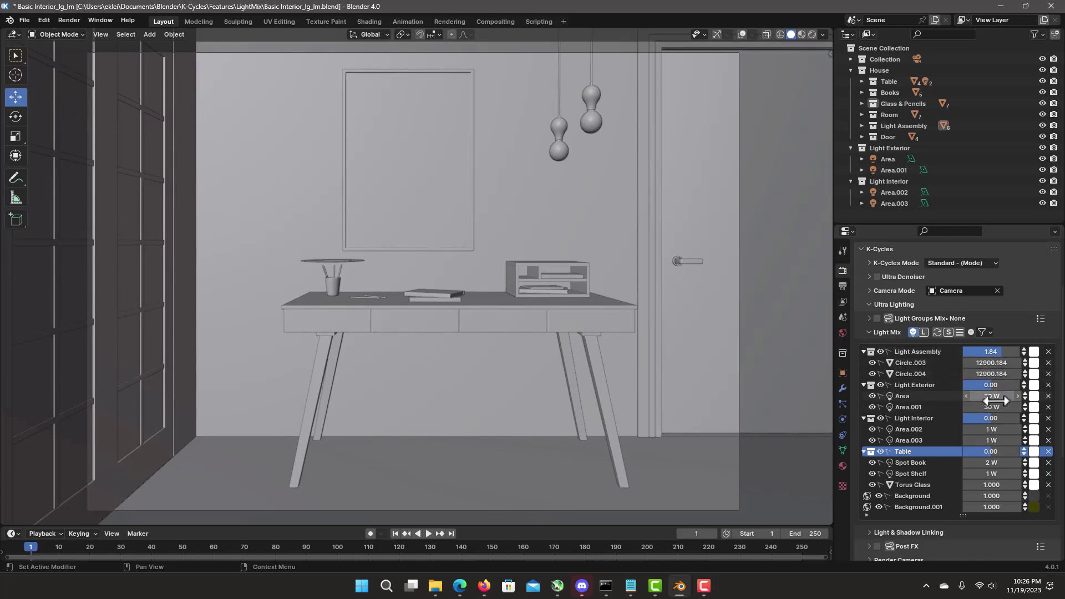
left_click_drag(996, 388, 977, 388)
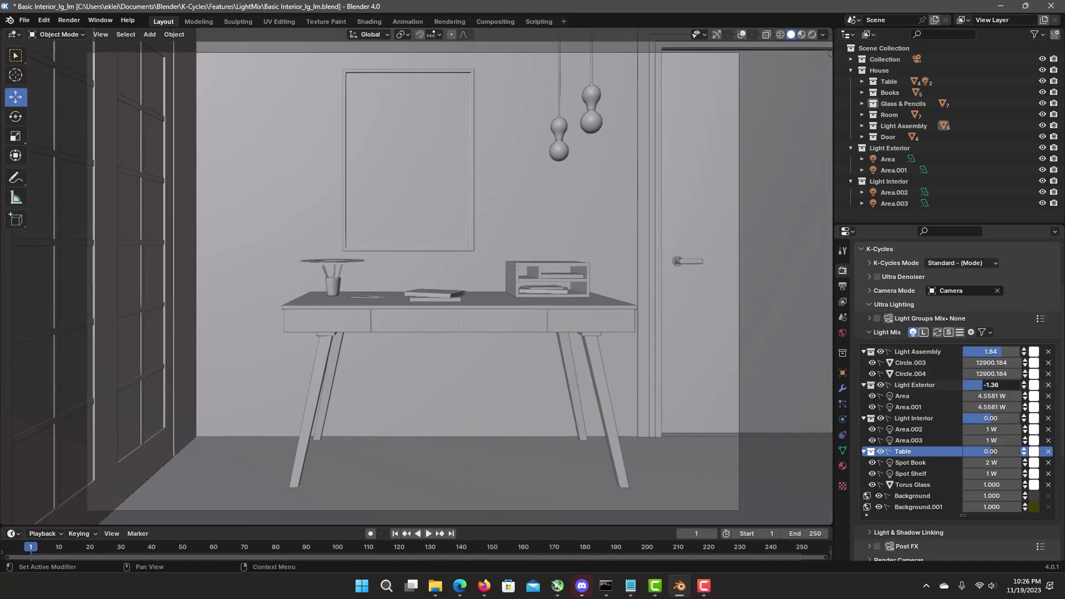
left_click(938, 332, "shift")
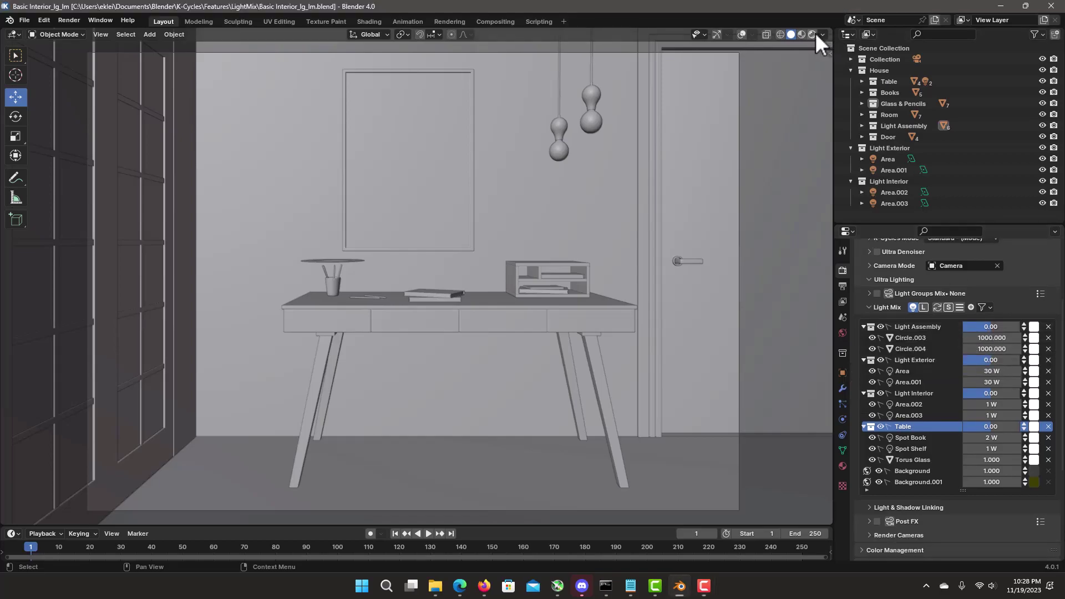
Step: In rendered preview with Solo on, isolate Spot Shelf, Area, both Backgrounds and Torus Glass
left_click(813, 34)
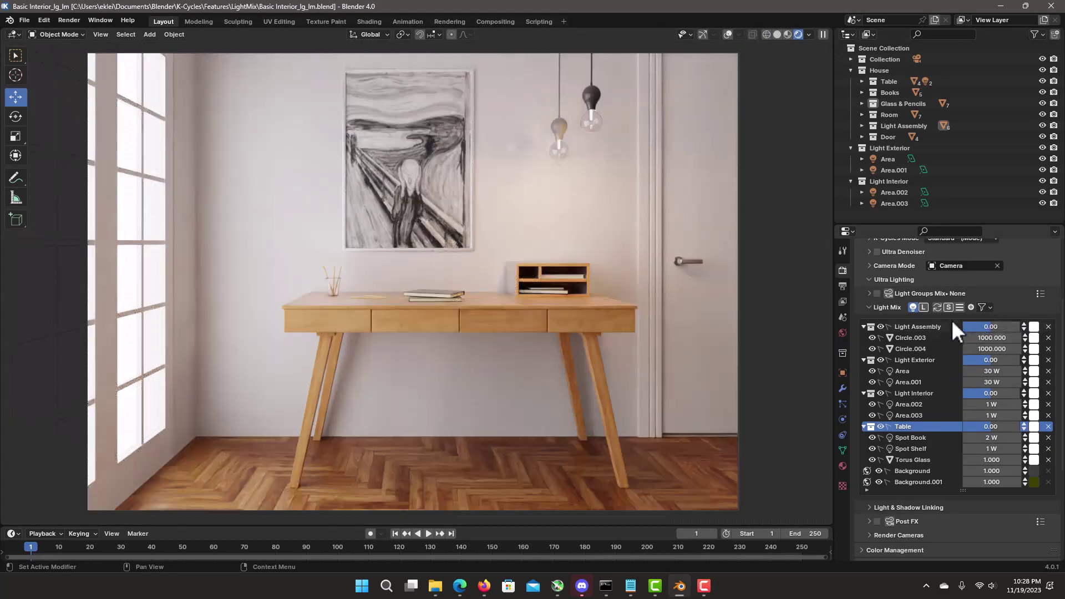
left_click(949, 307)
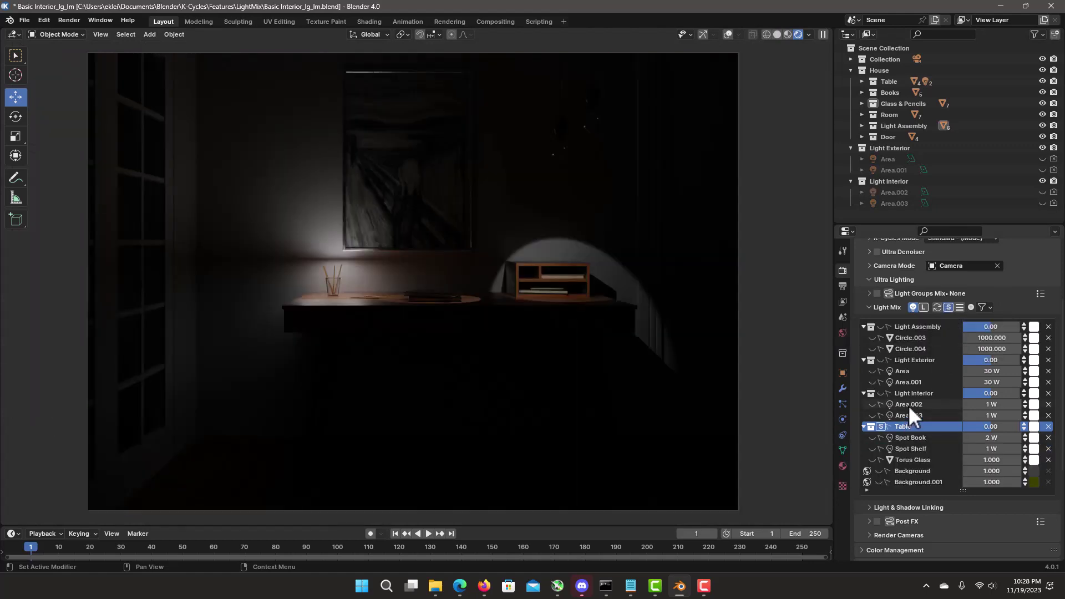
left_click(908, 436)
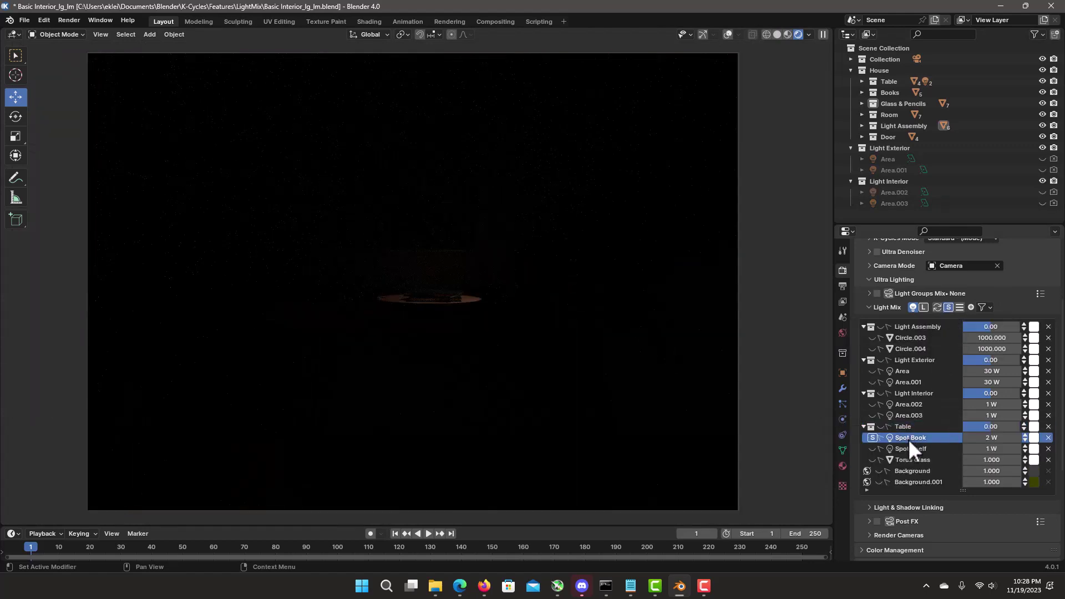
left_click(909, 448)
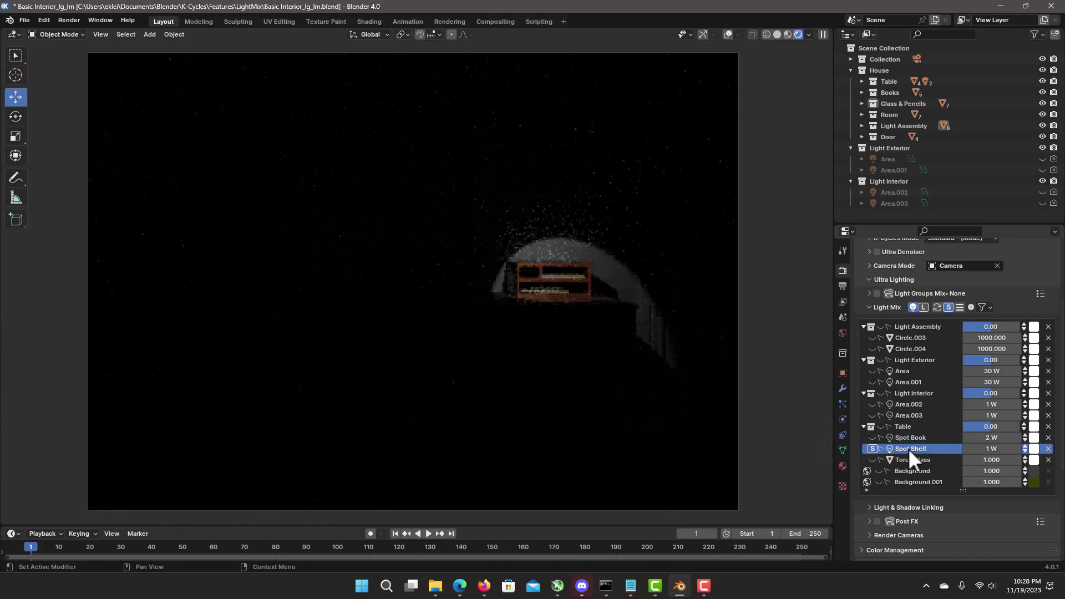
left_click(907, 370)
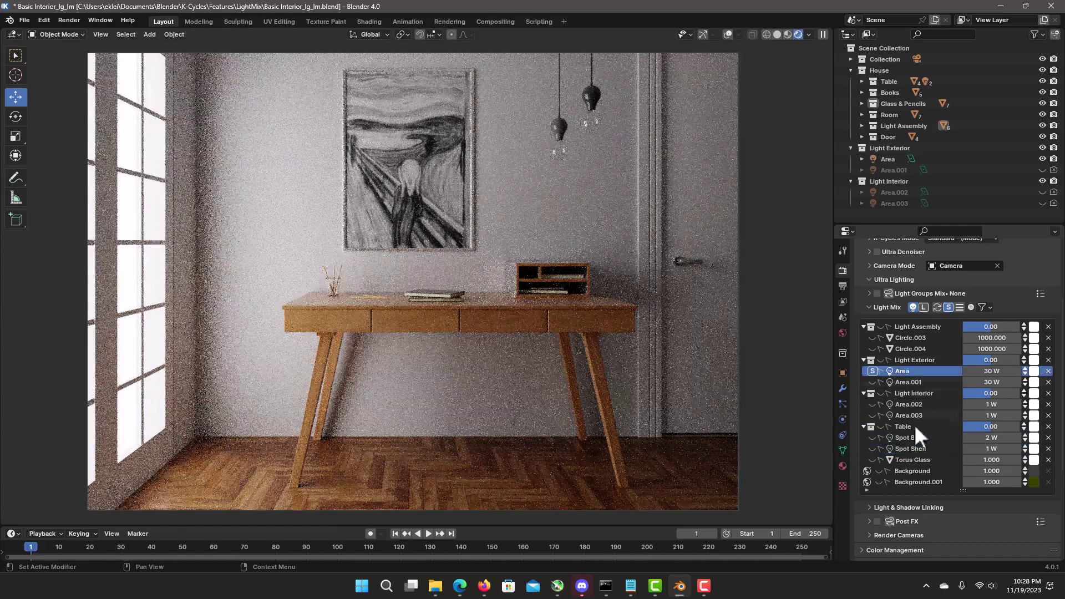
left_click(913, 470)
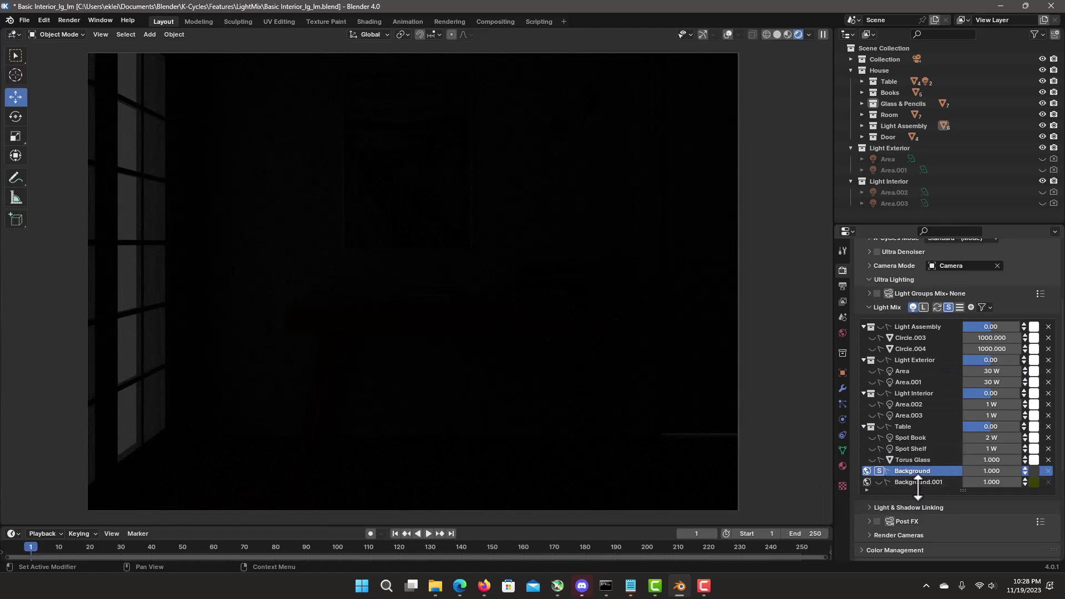
left_click(928, 482)
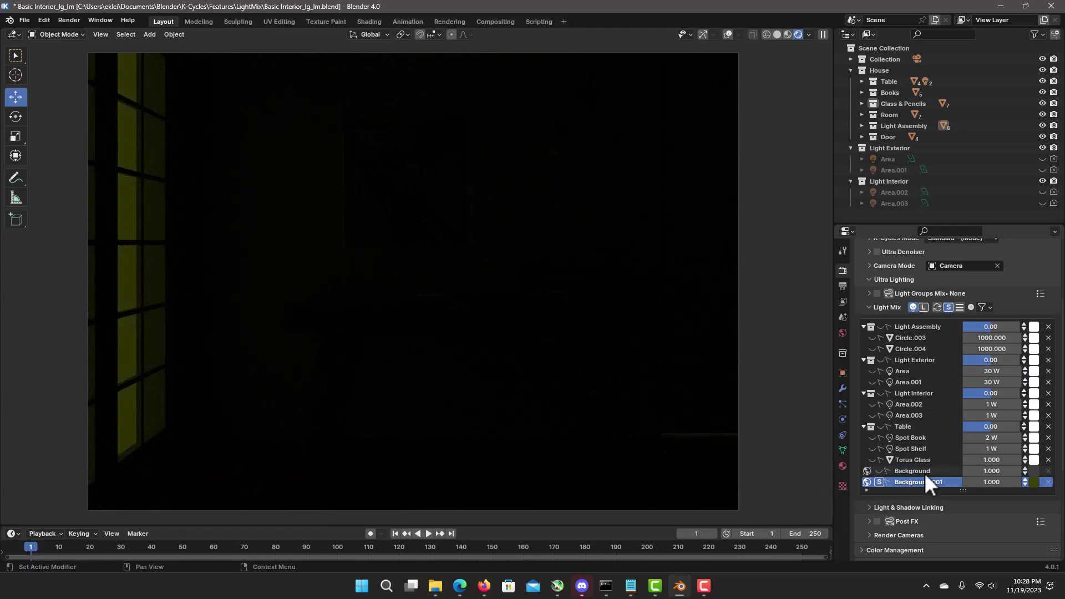
left_click(924, 472)
left_click(907, 458)
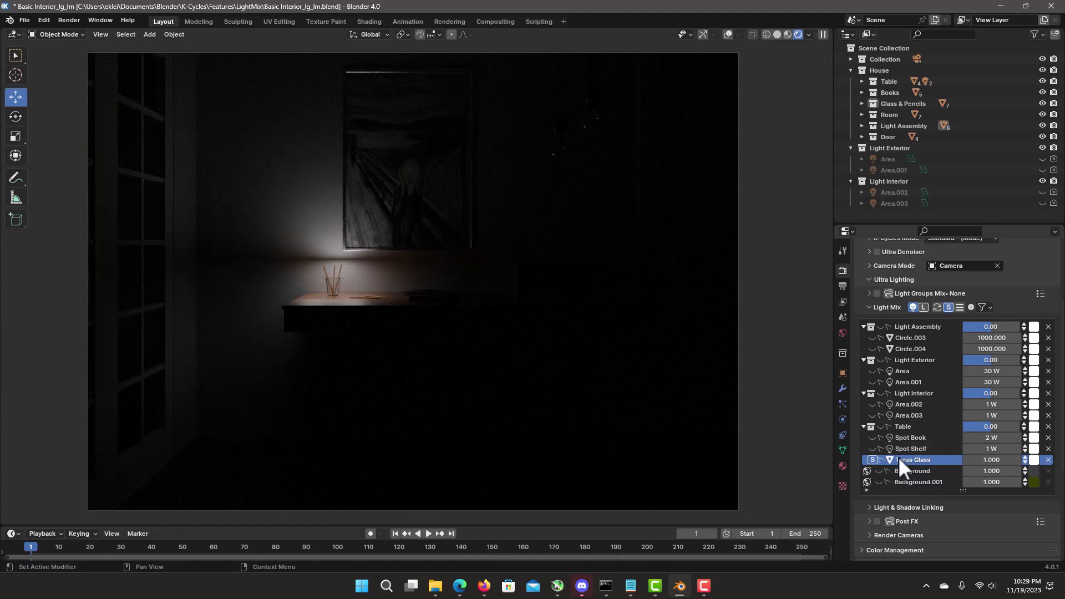
left_click(907, 449)
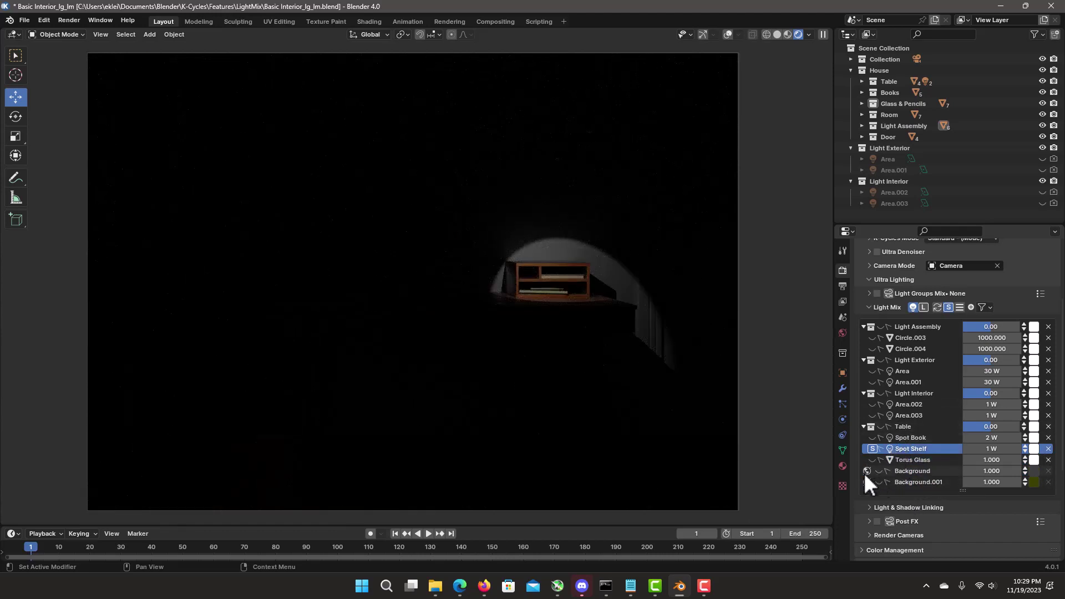
Step: Solo Light Exterior, Light Assembly, Circle.003 and Circle.004, ending on Area.001 alone
left_click(912, 360)
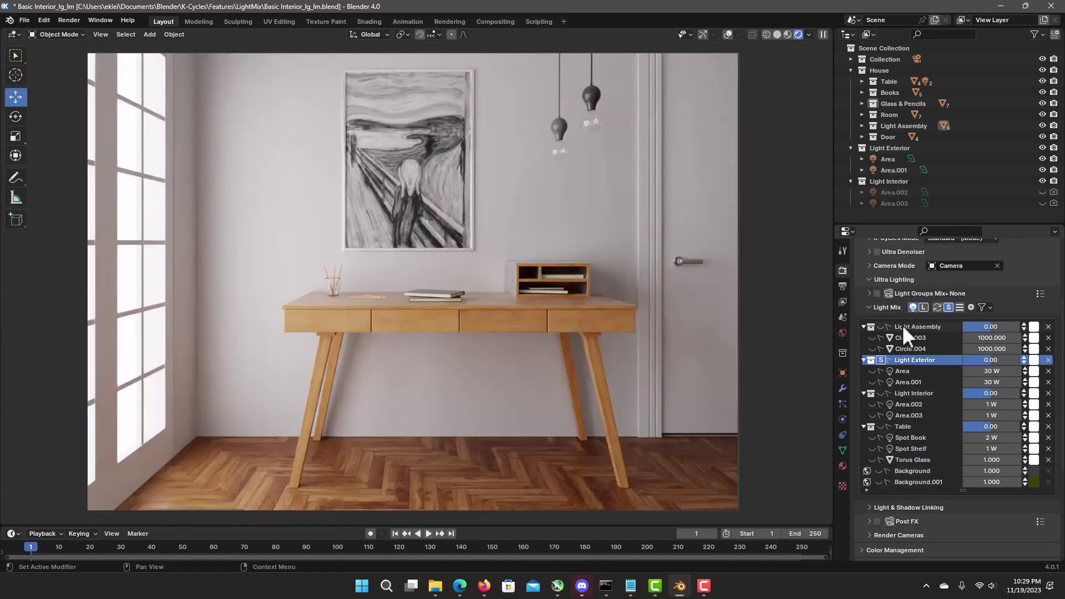
left_click(903, 325)
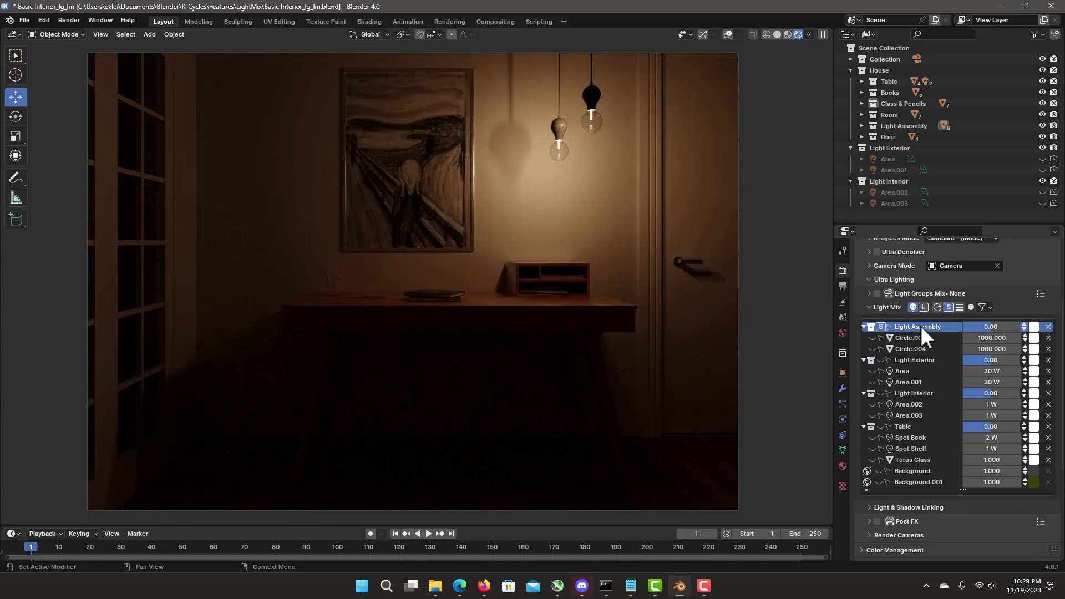
left_click(911, 339)
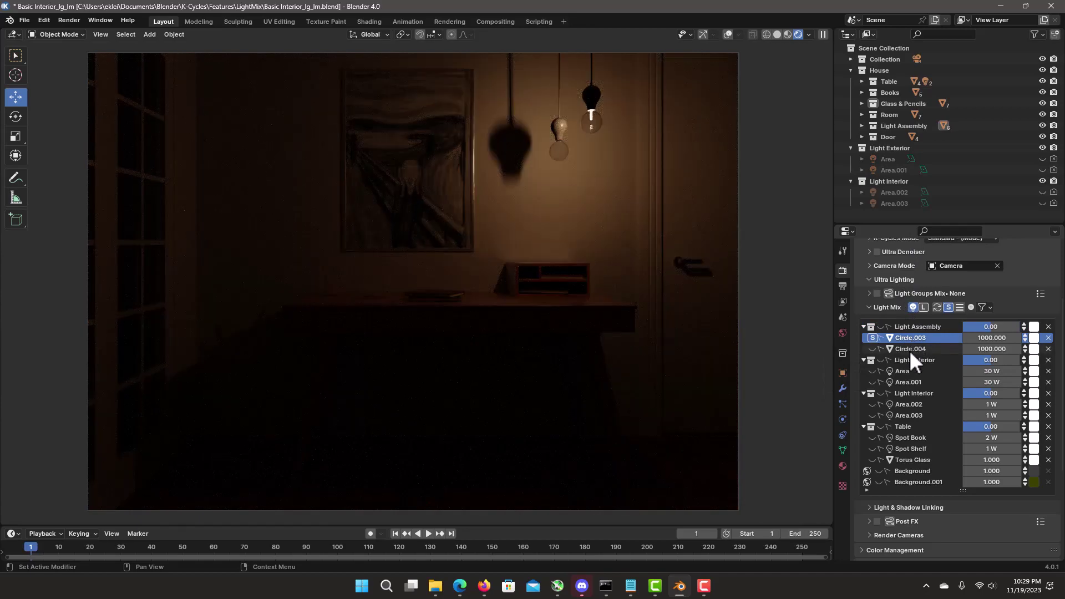
left_click(910, 348)
left_click(911, 335)
left_click(908, 381)
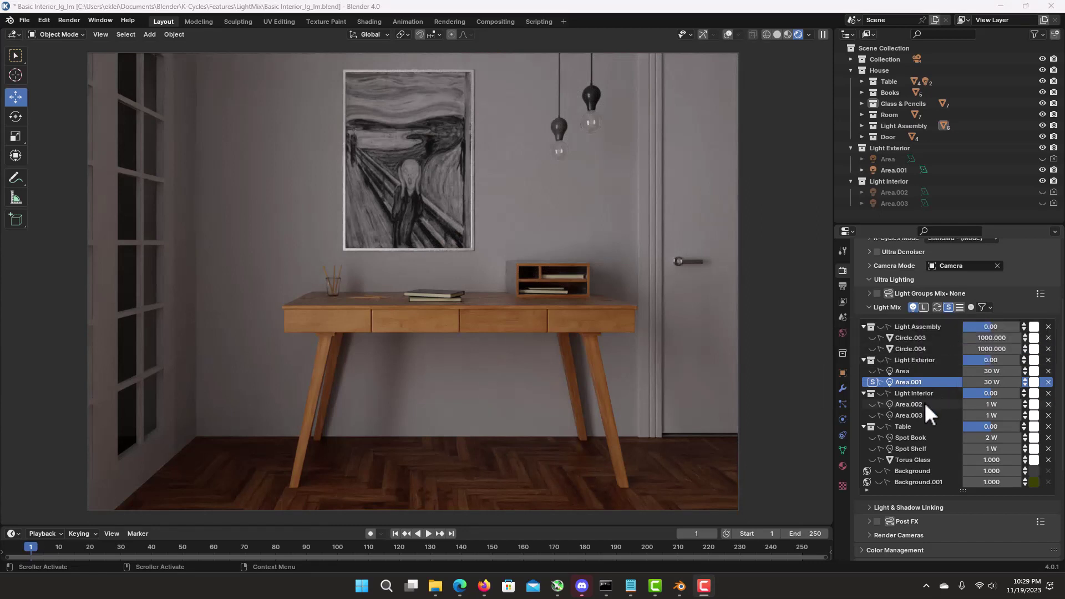
Step: Disable Solo, then collapse and expand the light groups twice, leaving them expanded
left_click(948, 306)
left_click(959, 307)
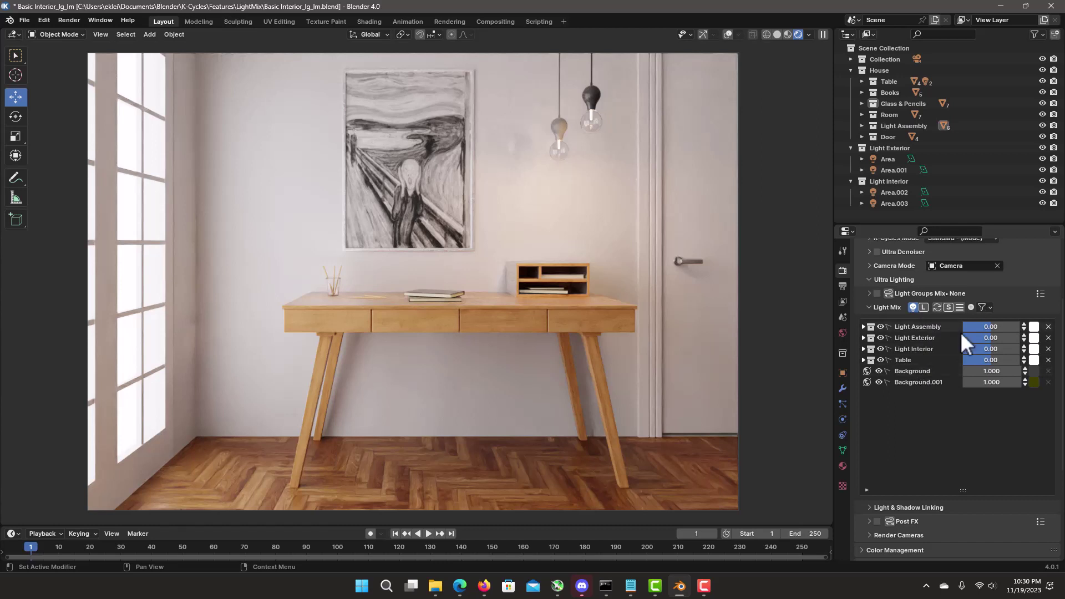
left_click(962, 309)
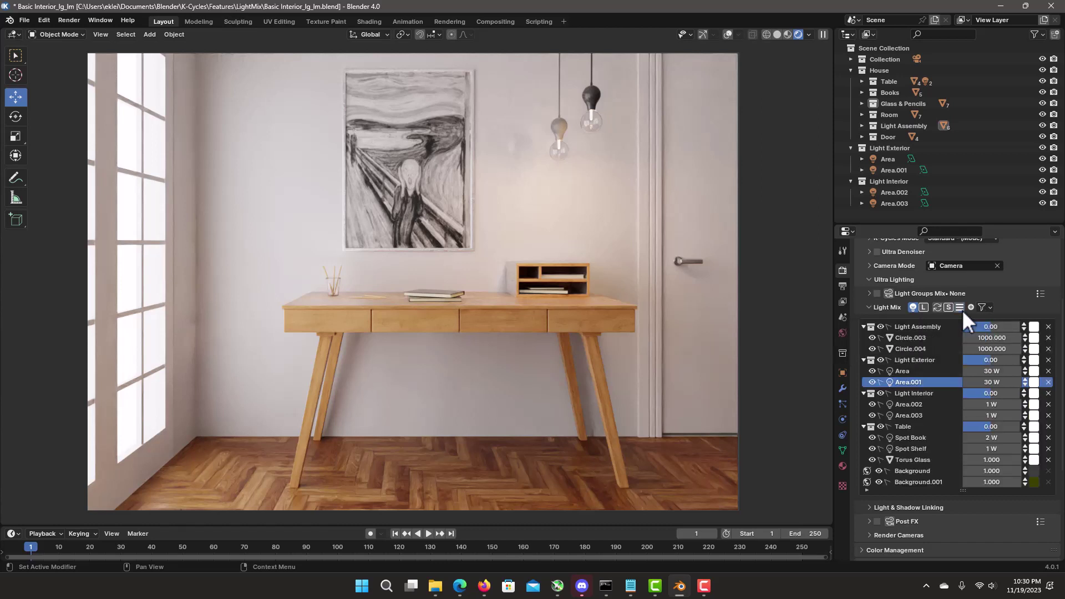
left_click(962, 310)
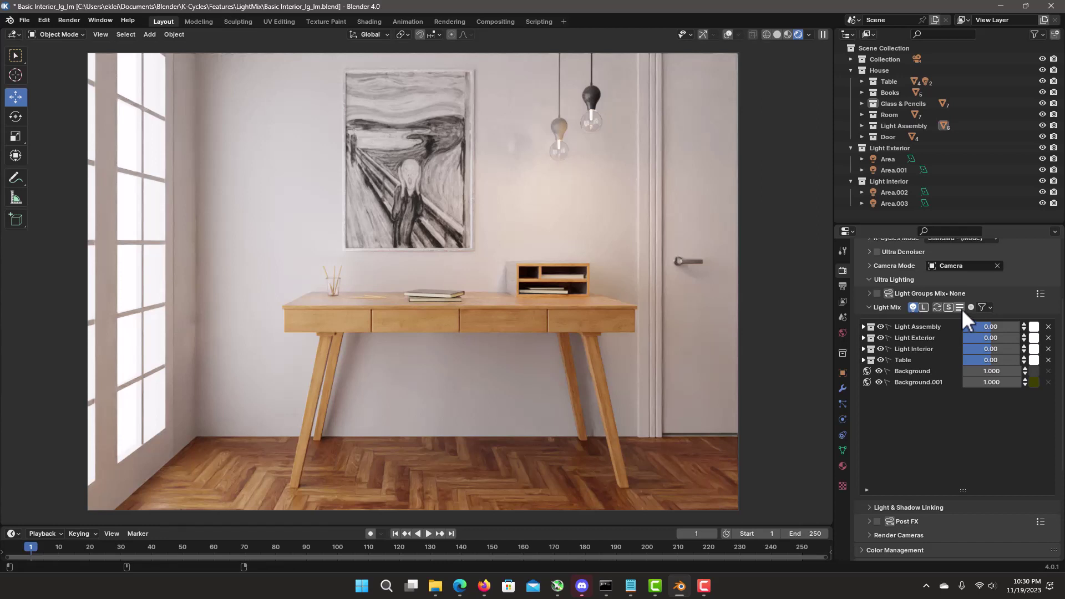
left_click(961, 309)
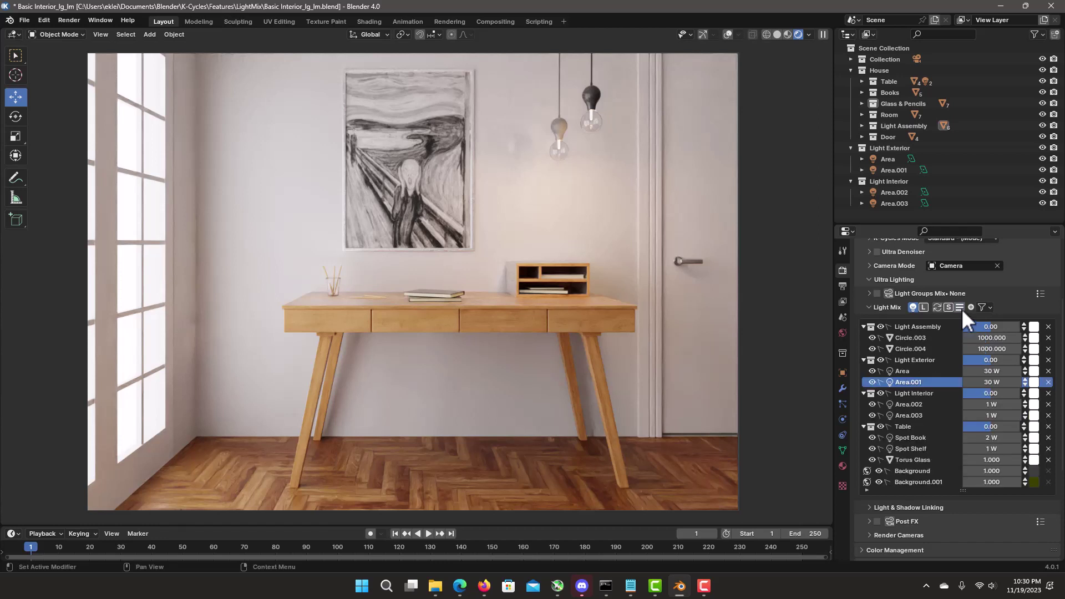
left_click(961, 309)
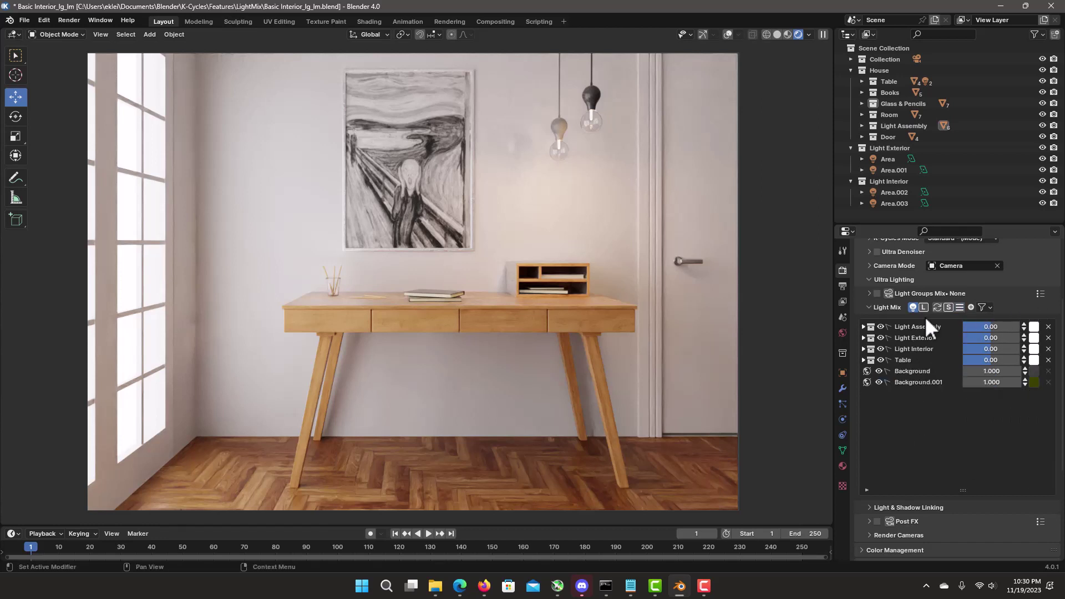
left_click(948, 307)
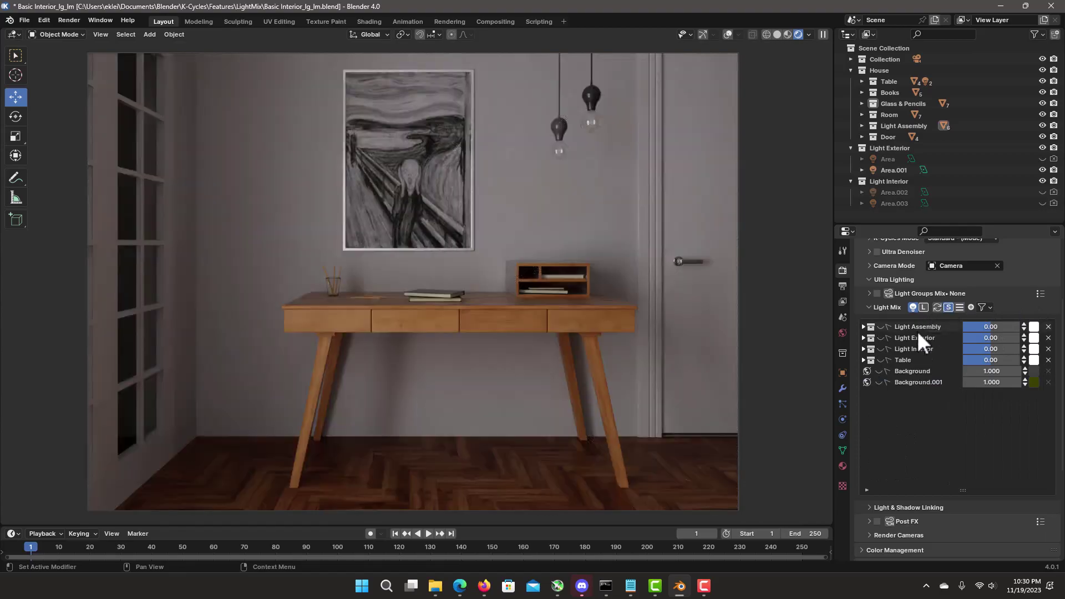
left_click(915, 328)
left_click(914, 338)
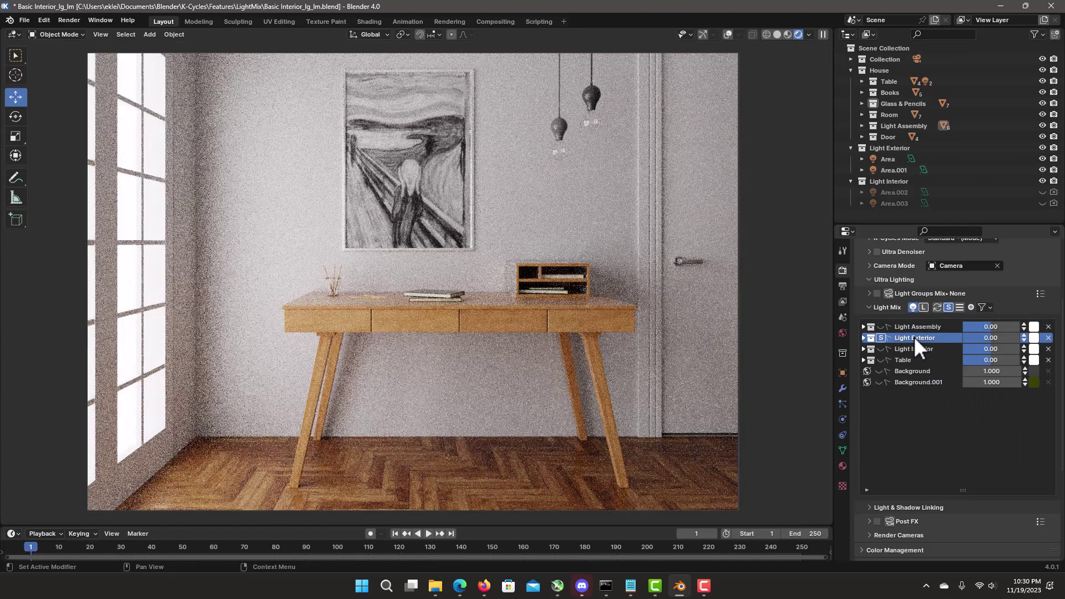
left_click(914, 349)
left_click(903, 360)
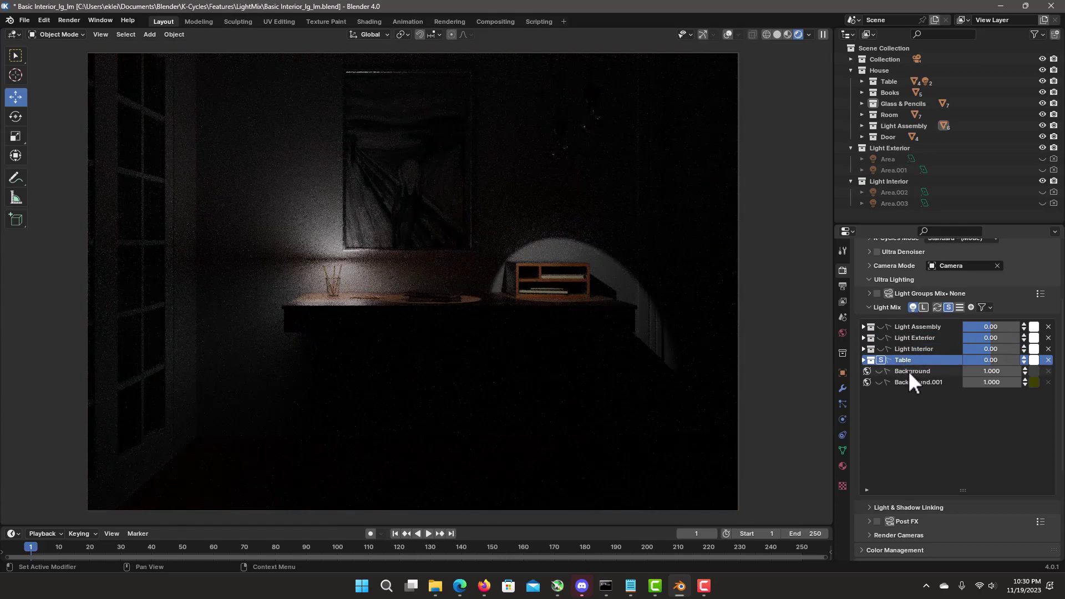
left_click(907, 370)
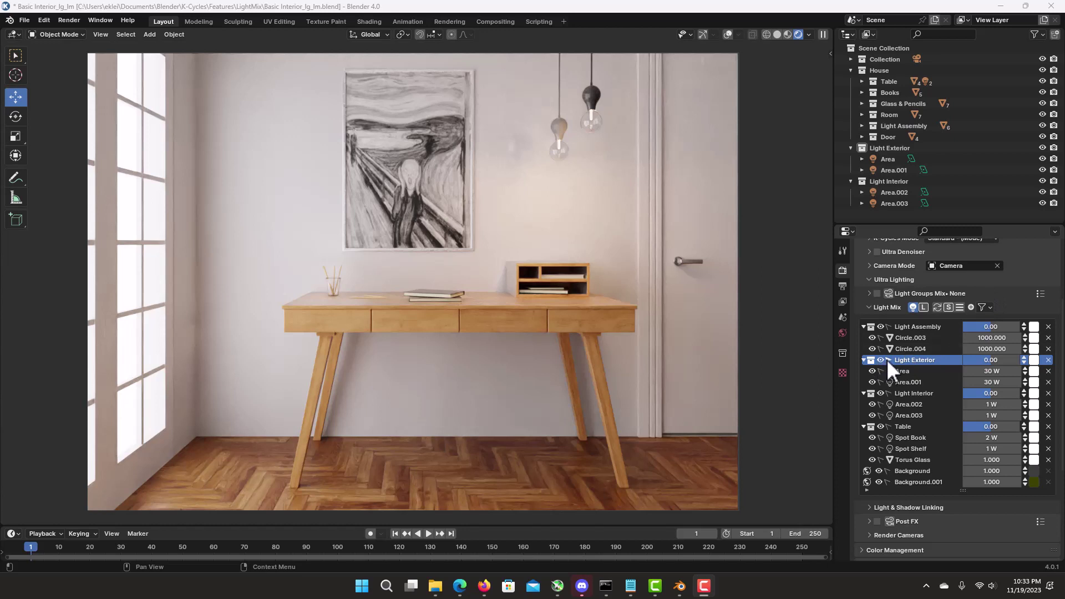
left_click(887, 392)
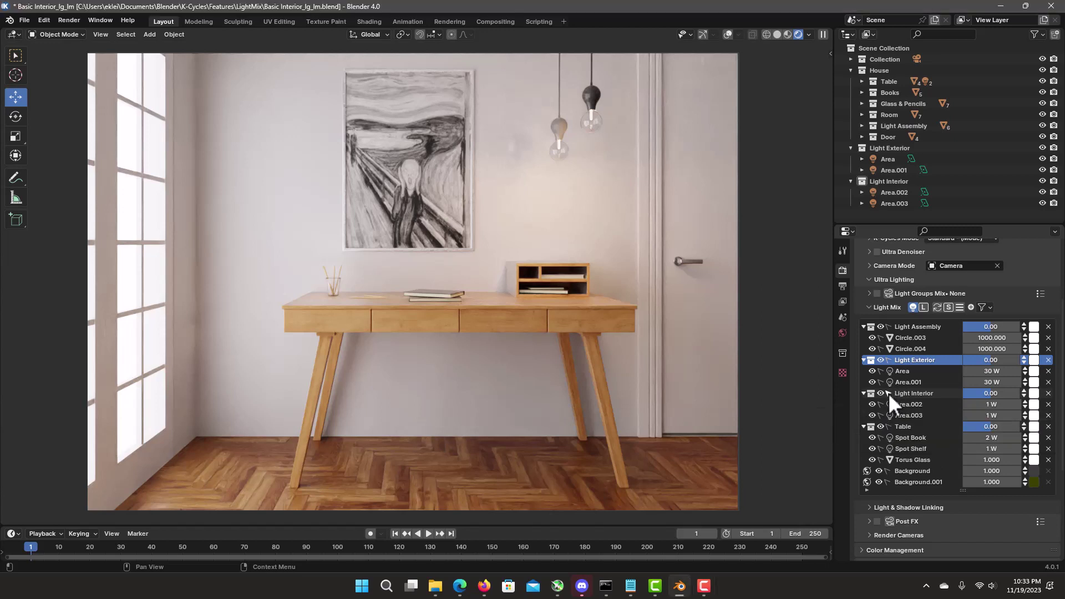
left_click(971, 307)
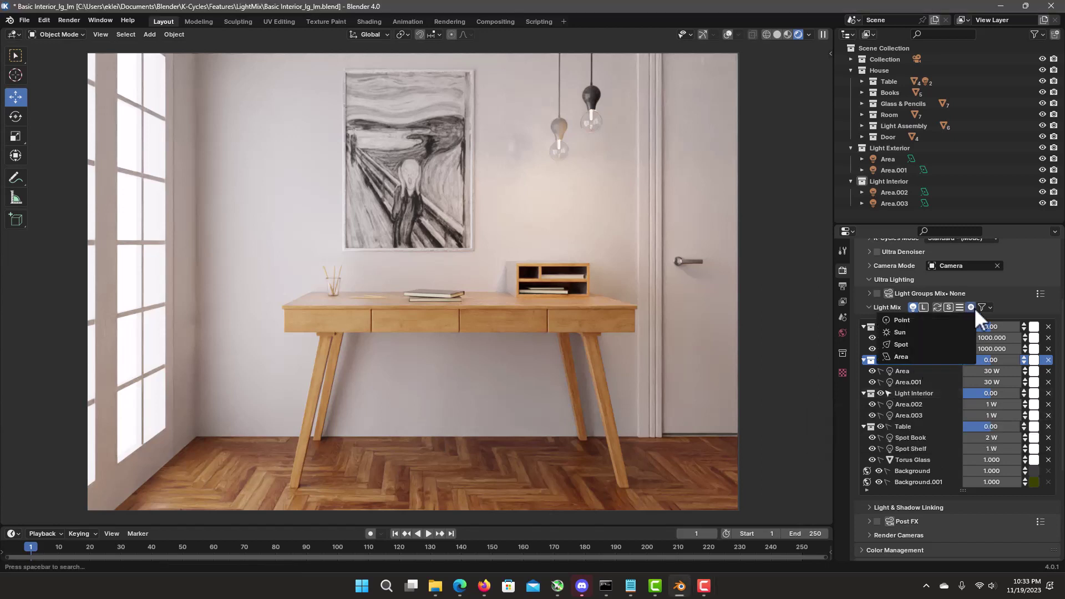
left_click(921, 356)
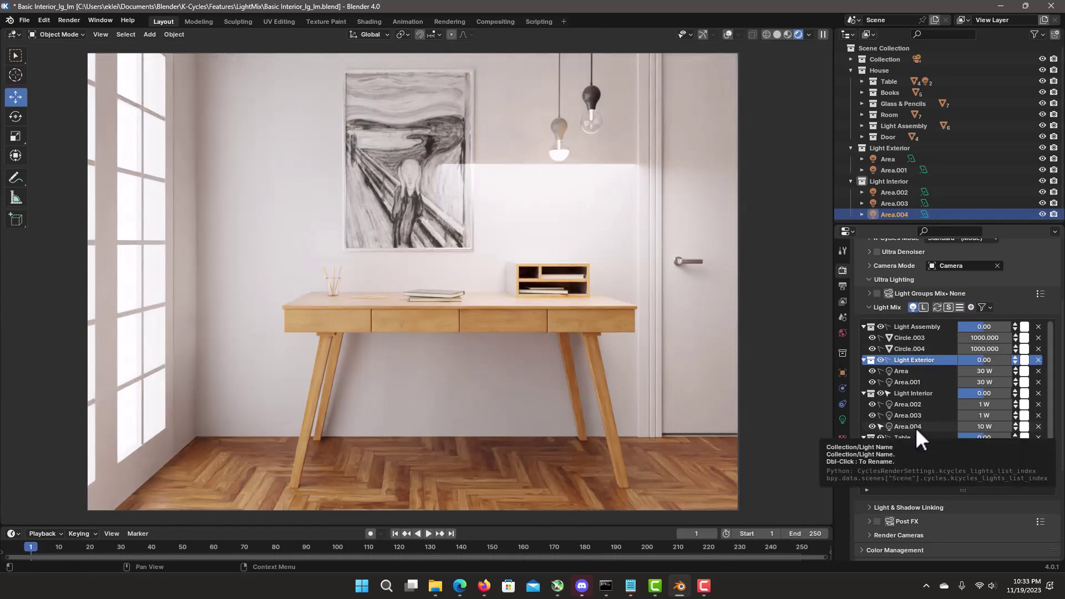
left_click(949, 308)
left_click(881, 428)
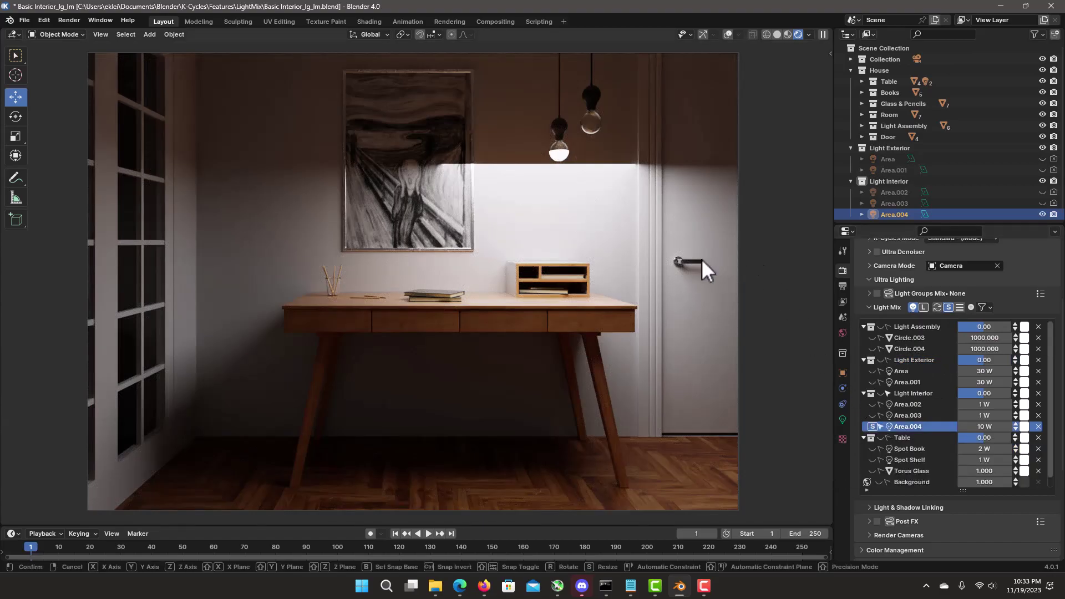
key("g")
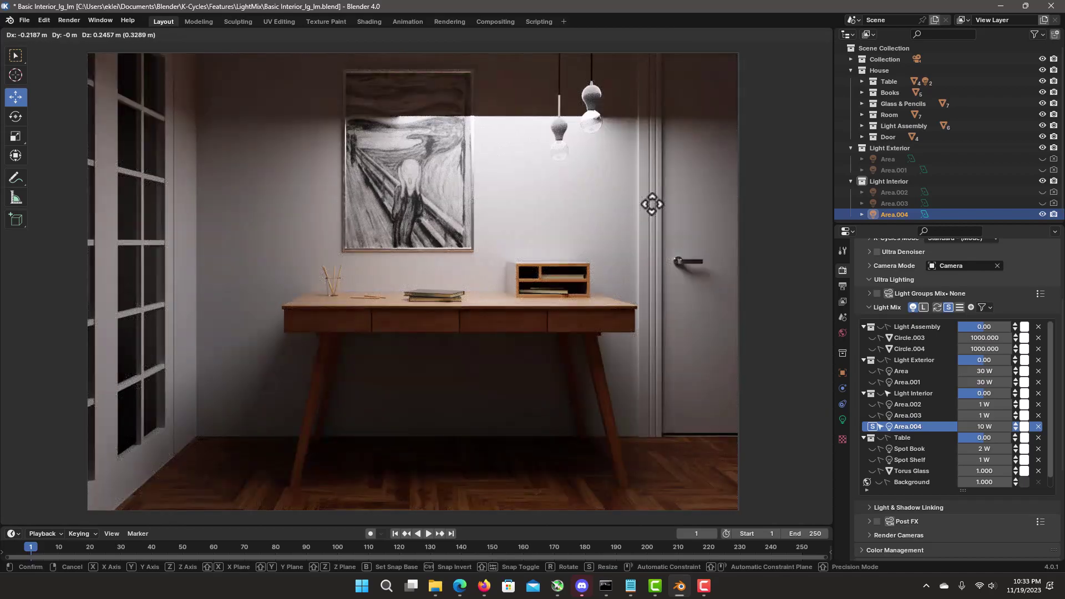
left_click(653, 204)
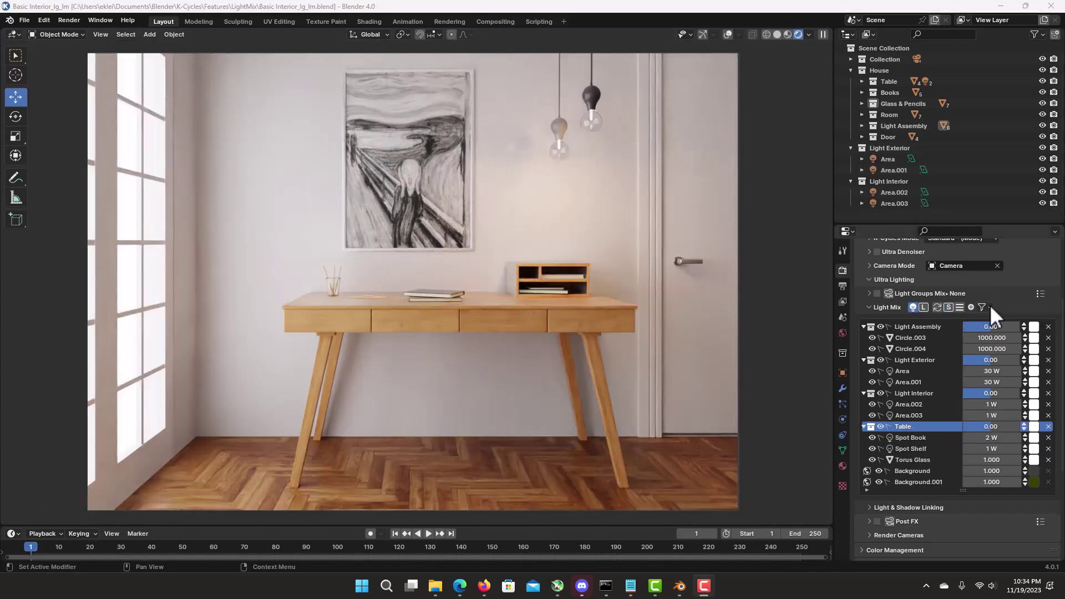
Step: In the Filter Lights popover, toggle individual lights off and on and hide mesh emitters
left_click(990, 307)
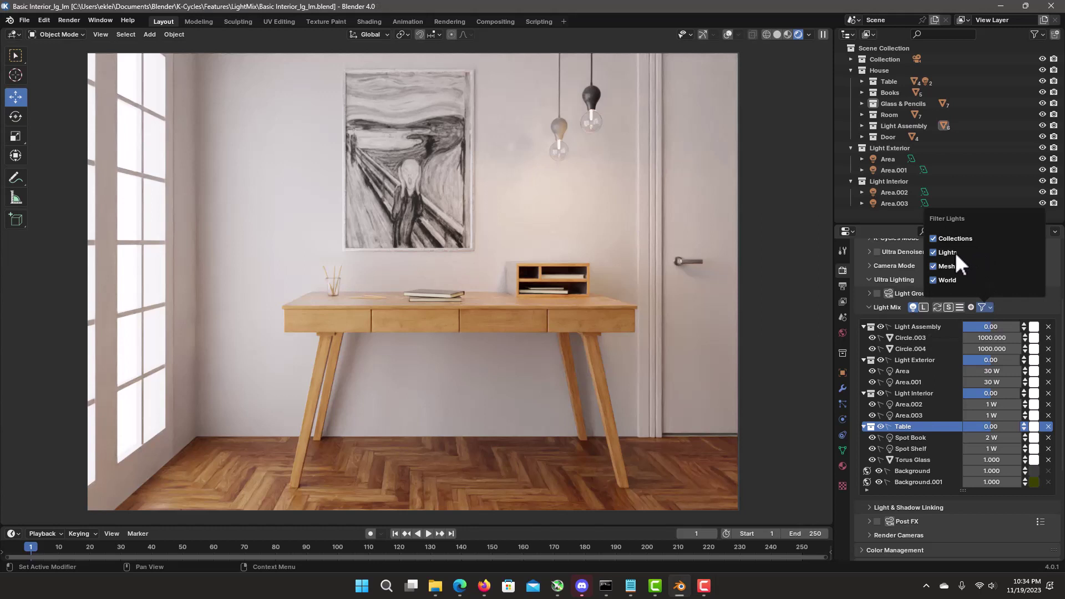
left_click(934, 252)
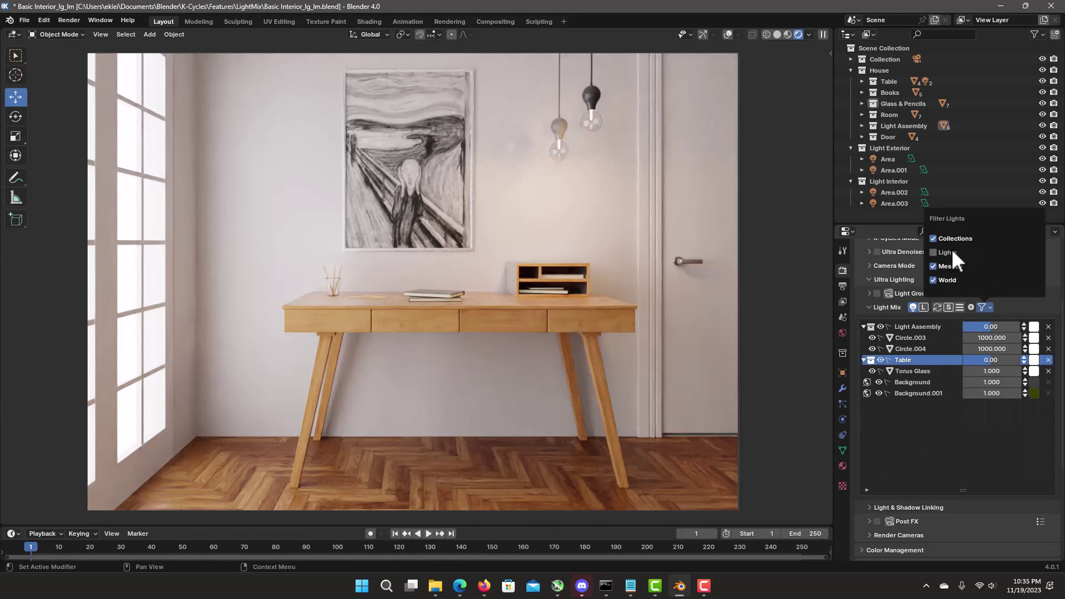
left_click(950, 251)
left_click(950, 251)
left_click(950, 266)
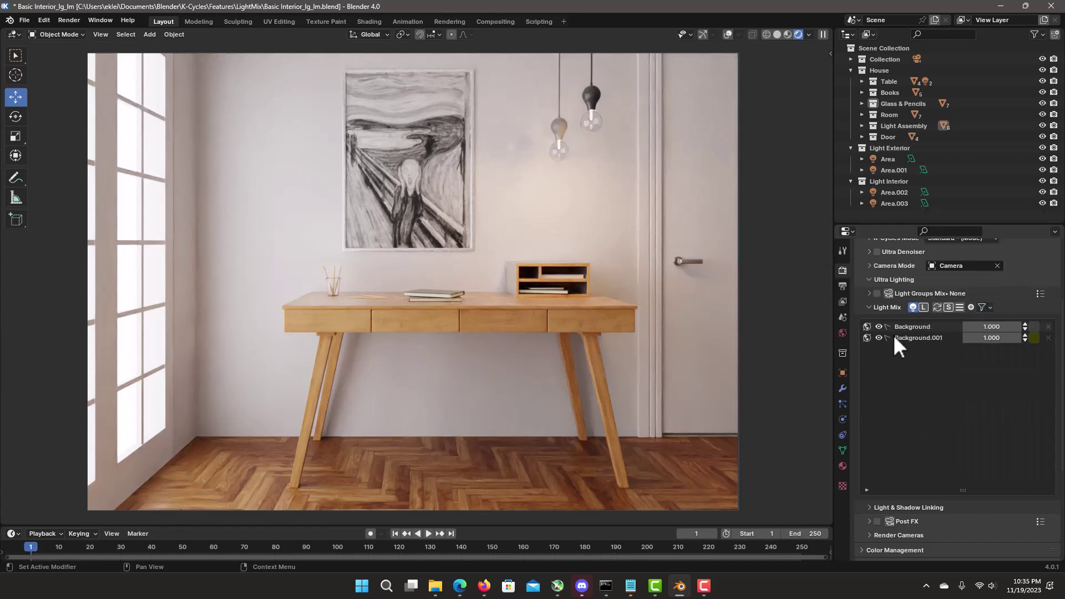
Step: Re-enable lights, meshes and World backgrounds, and group the list by collection
left_click(982, 307)
left_click(949, 252)
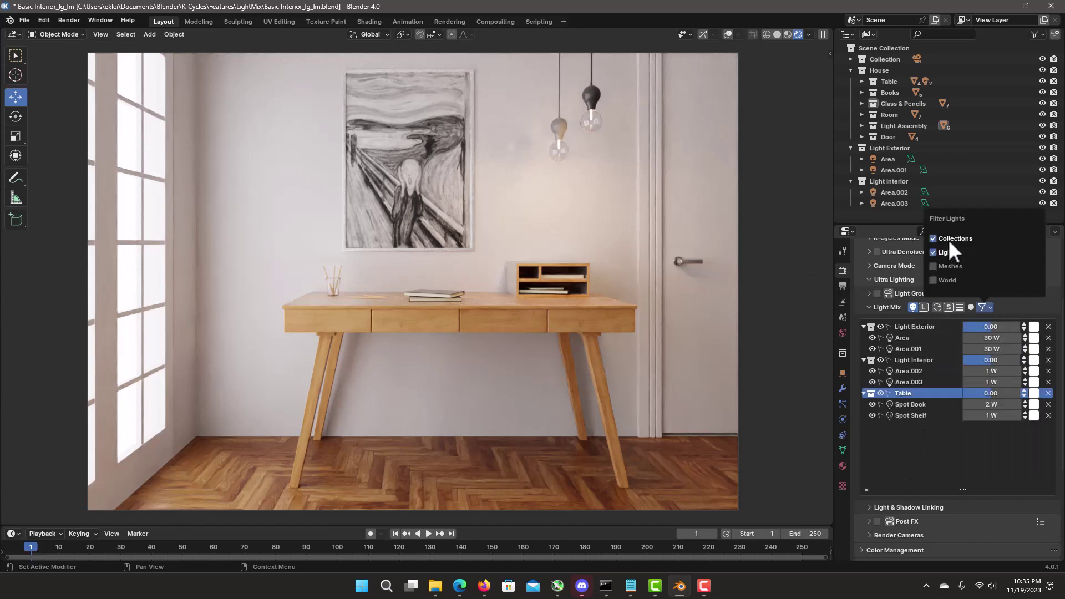
left_click(947, 238)
left_click(952, 266)
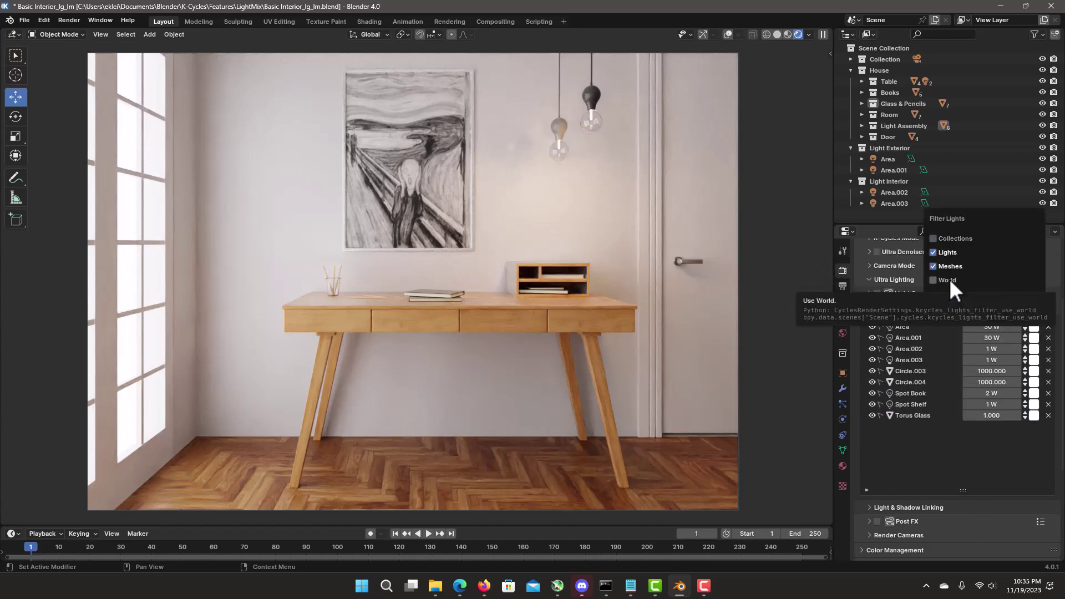
left_click(950, 278)
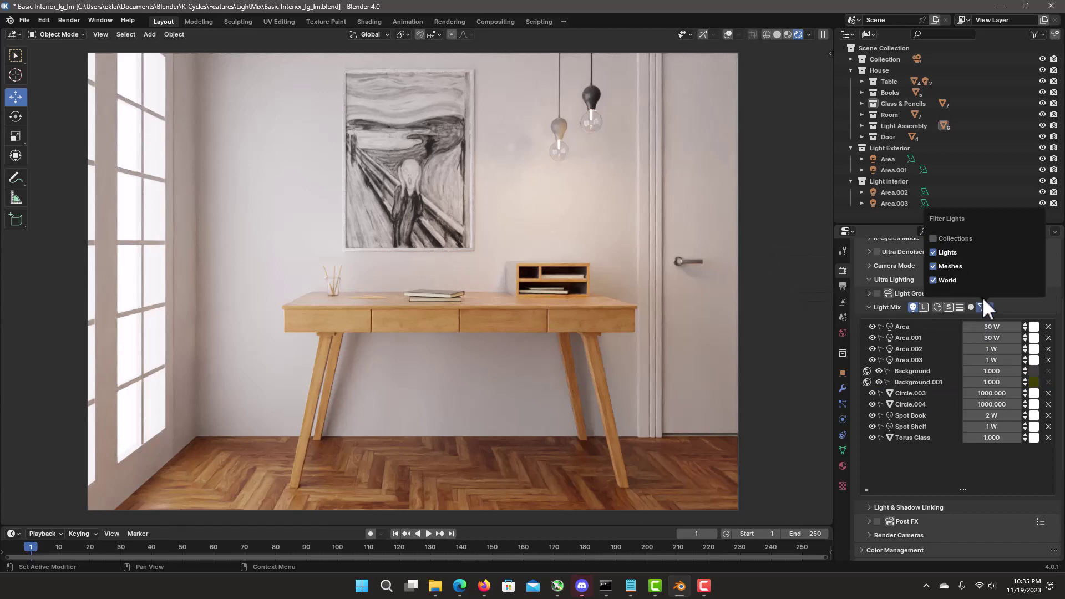
left_click(960, 240)
left_click(957, 252)
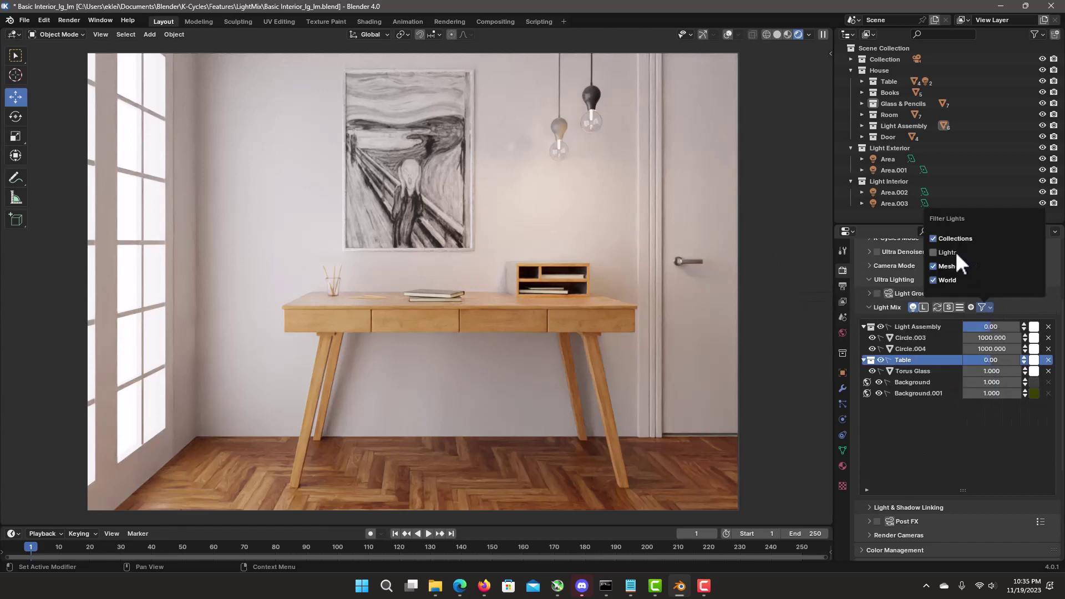
left_click(955, 265)
left_click(952, 255)
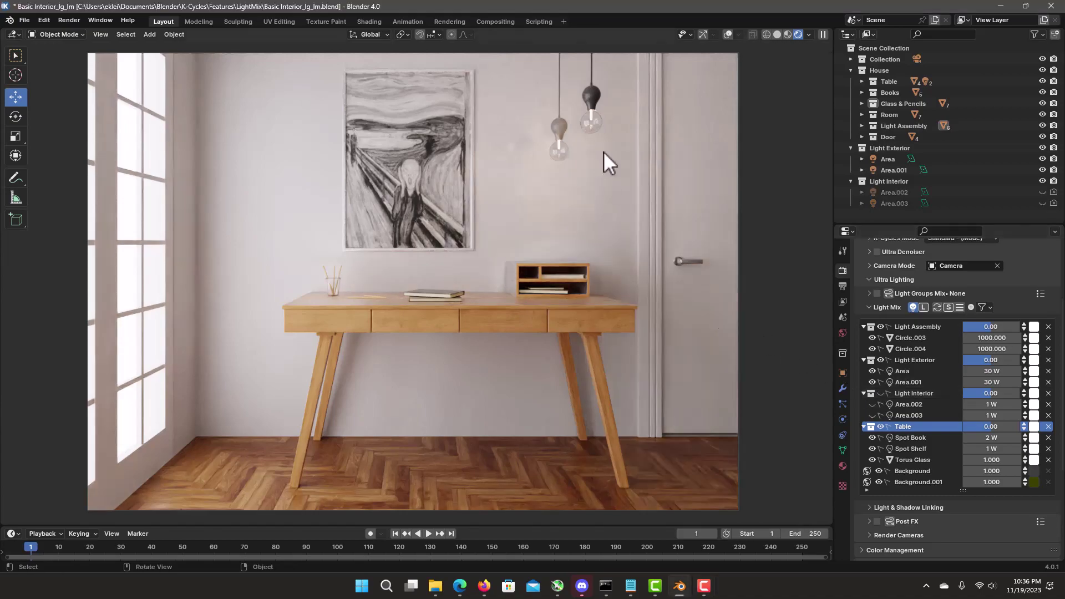
left_click(880, 393)
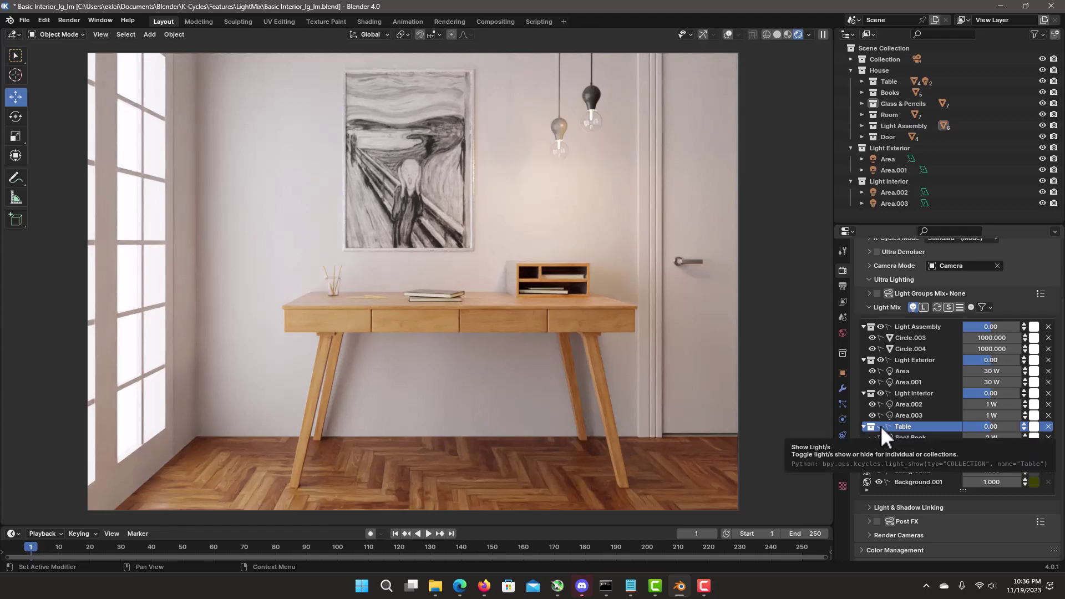
left_click(881, 425)
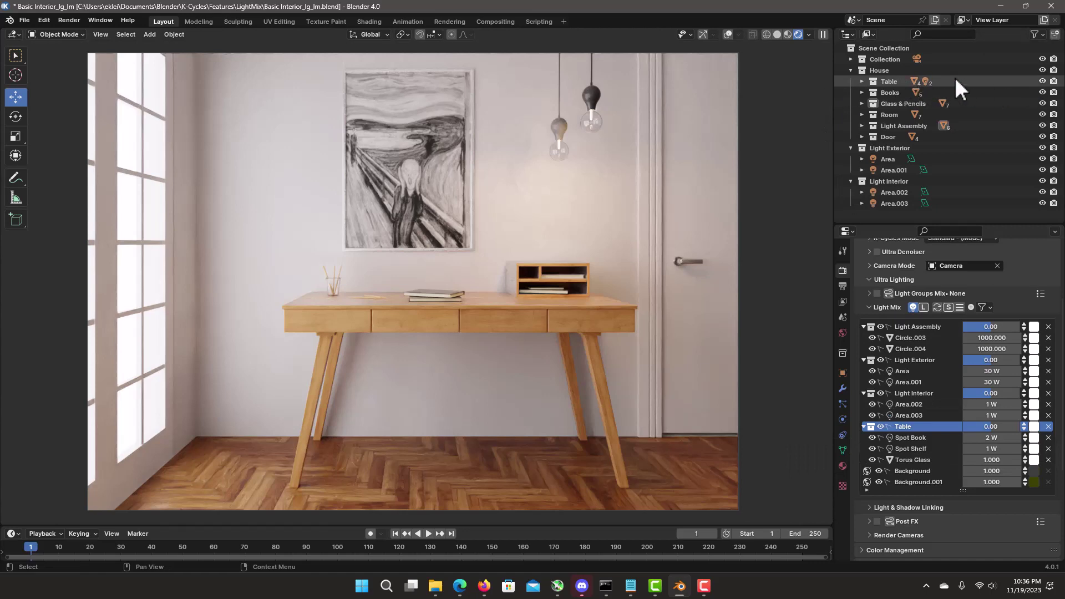
left_click(1042, 81)
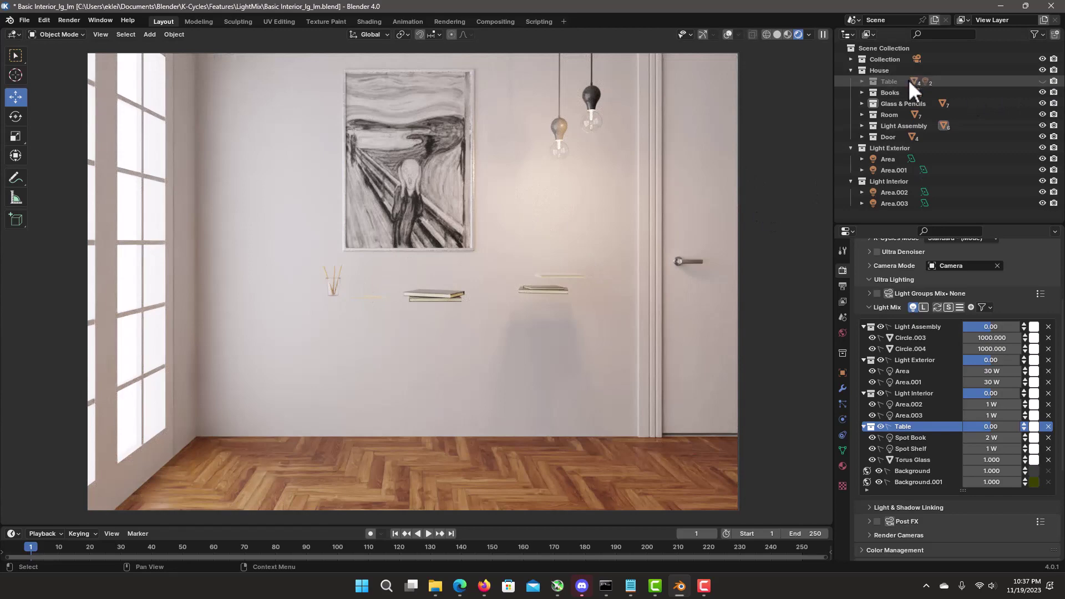
left_click(1042, 81)
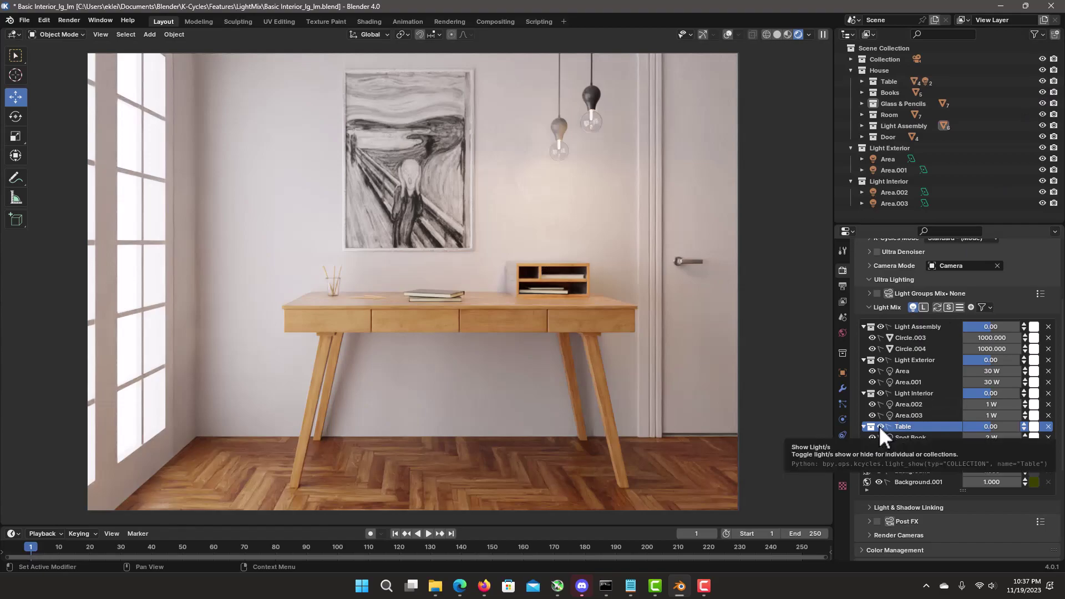
left_click(881, 426)
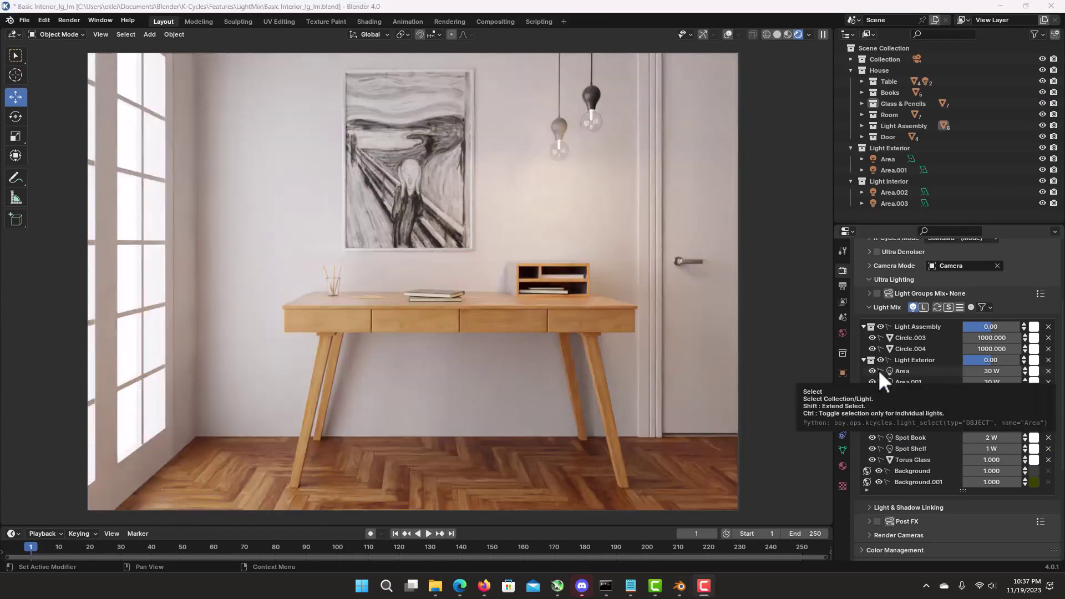
Step: Select the Area and Area.001 lights, then the Table group, via Light Mix select icons
left_click(880, 371)
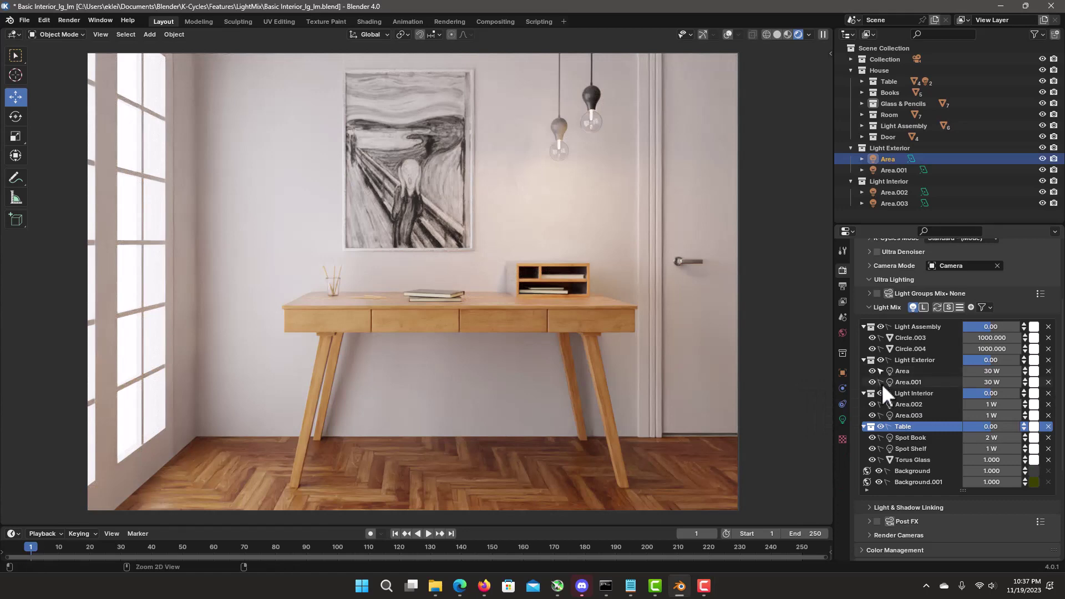
left_click(881, 381, "shift")
left_click(881, 381, "shift")
left_click(880, 367)
left_click(880, 368)
left_click(882, 381)
left_click(884, 367)
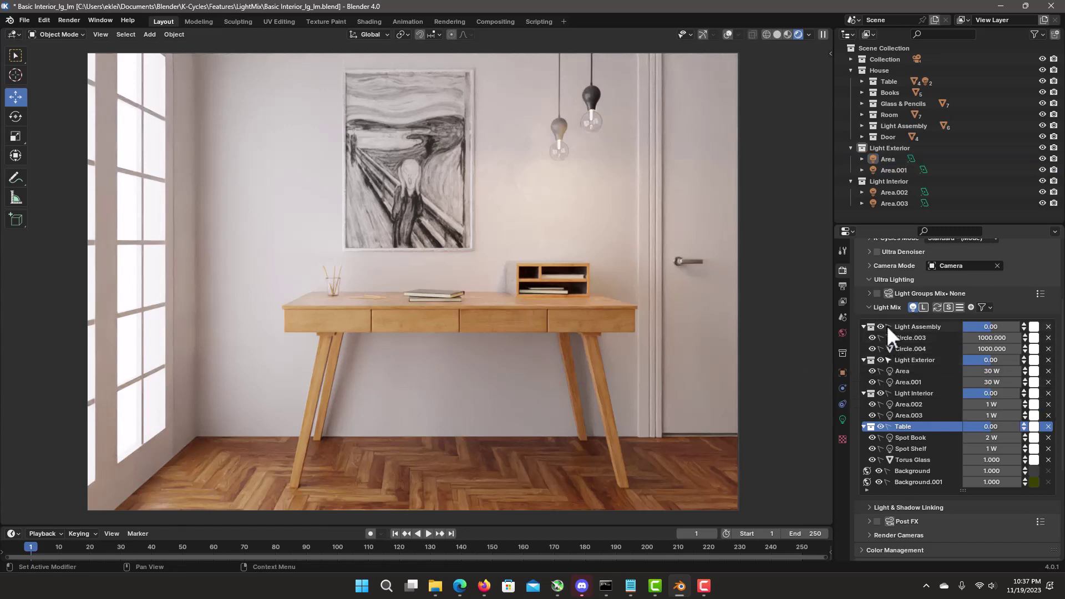
left_click(888, 426)
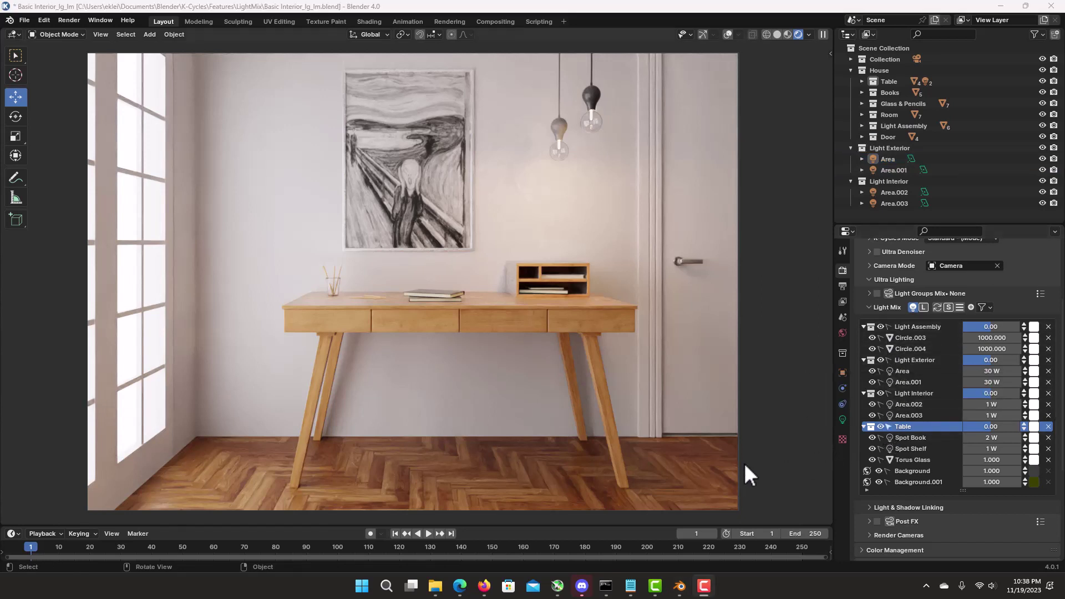
Step: Rename the Background.001 entry to 'Background Sun'
double_click(914, 481)
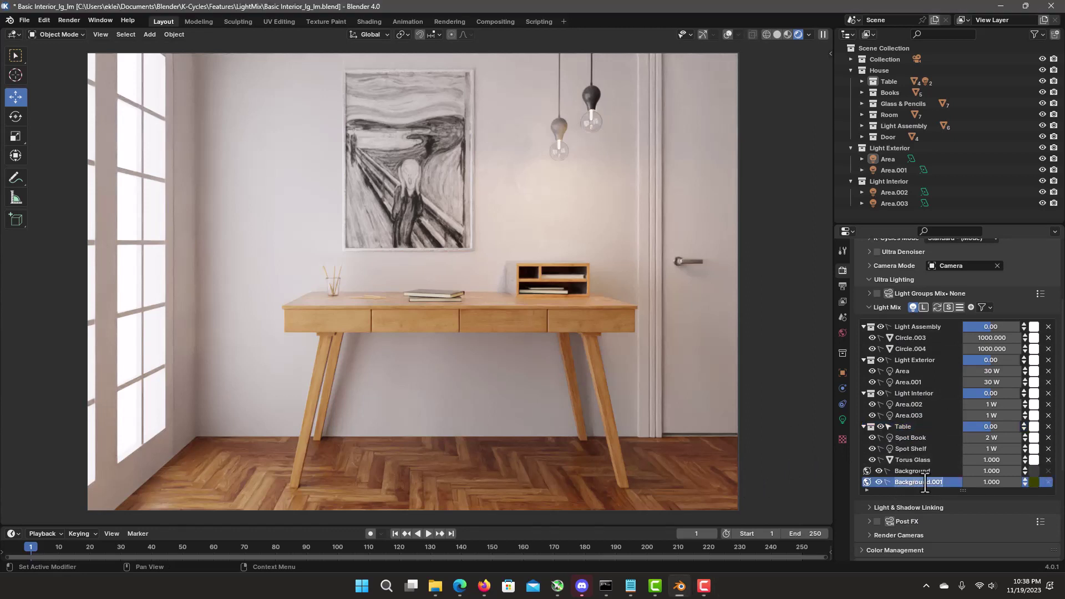
left_click(944, 482)
key("BackSpace")
key("BackSpace")
key("BackSpace")
key("BackSpace")
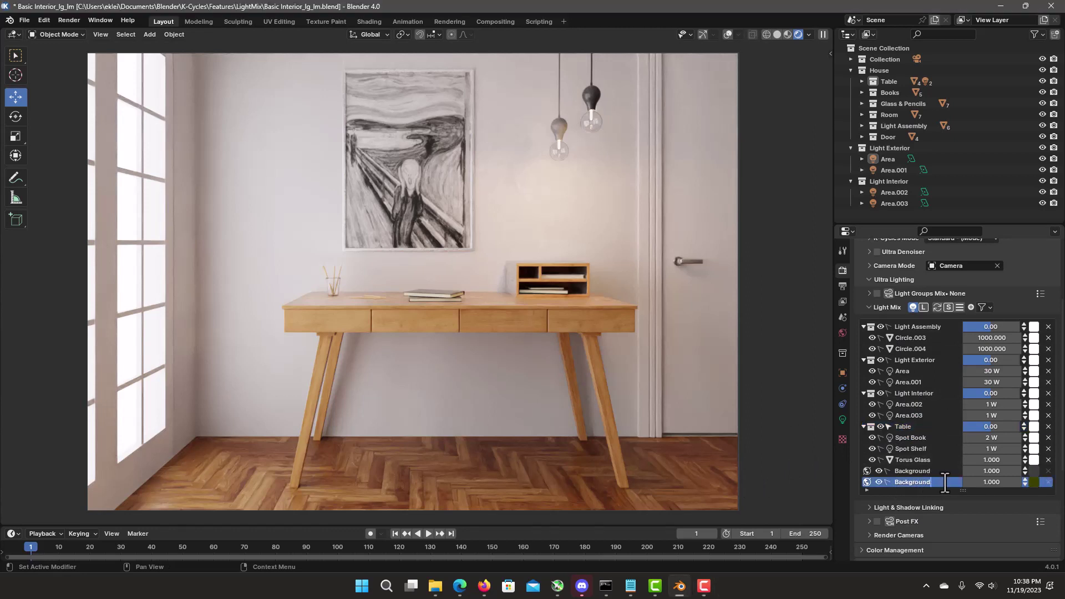
type("Sun")
key("Return")
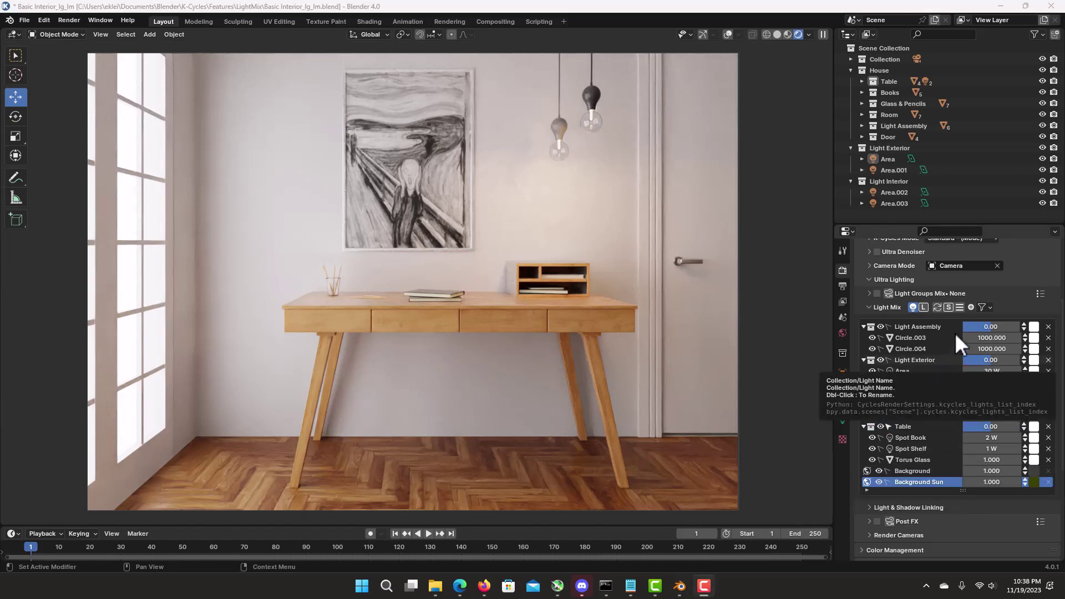
Step: Solo the Light Exterior group in Light Mix and lower its exposure
left_click(948, 307)
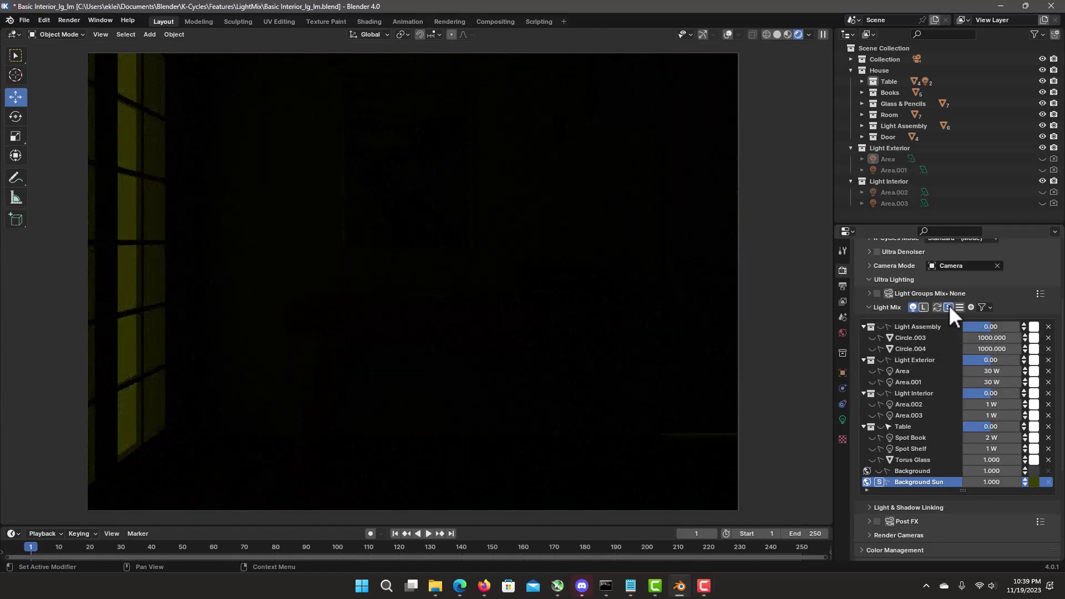
left_click(913, 360)
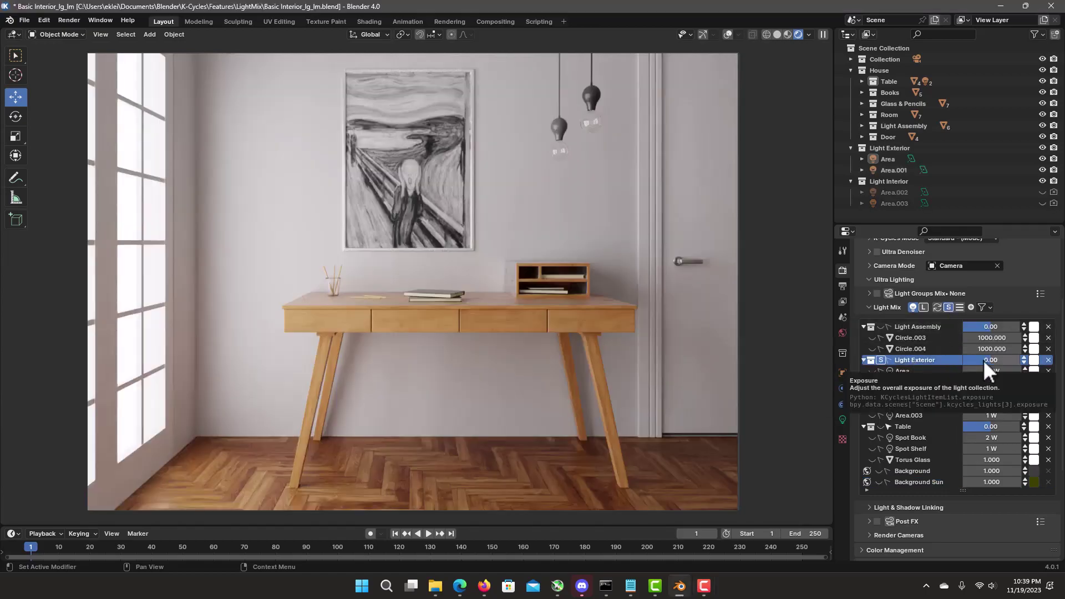
mouse_move(983, 360)
left_mouse_down()
mouse_move(943, 360)
mouse_move(996, 360)
left_mouse_up()
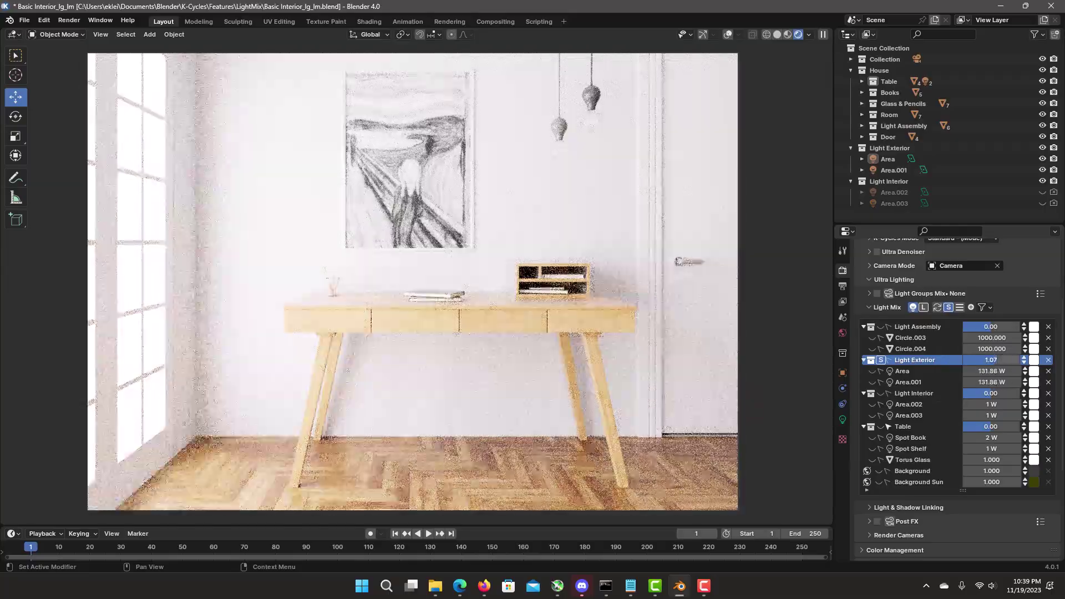
Step: Try higher and lower Light Exterior exposures, leaving it at 0.00
left_click(1025, 358)
double_click(1025, 362)
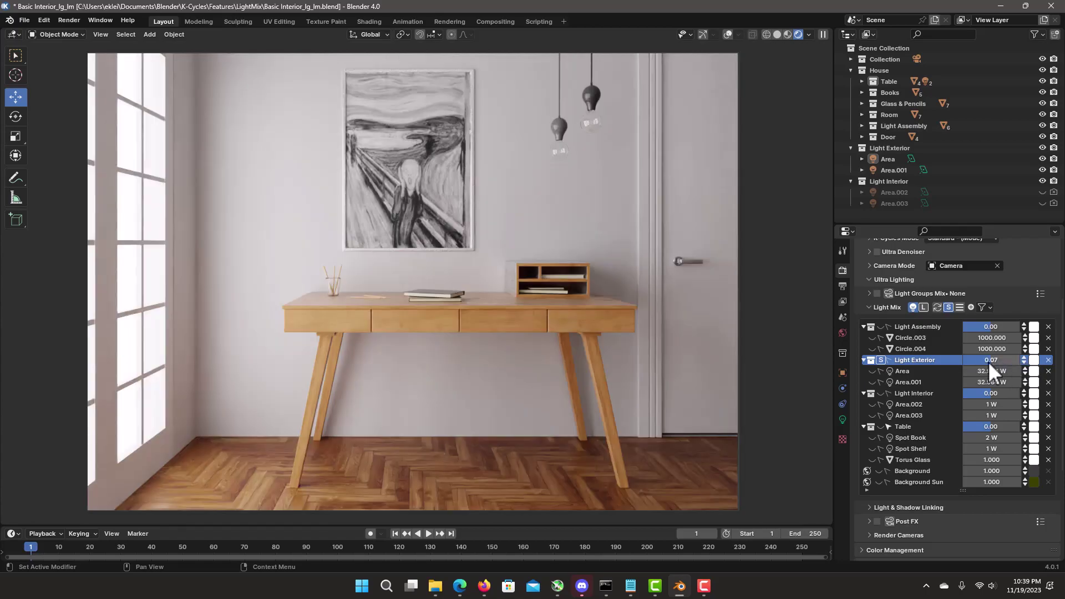
left_click(989, 360)
type("0")
key("Return")
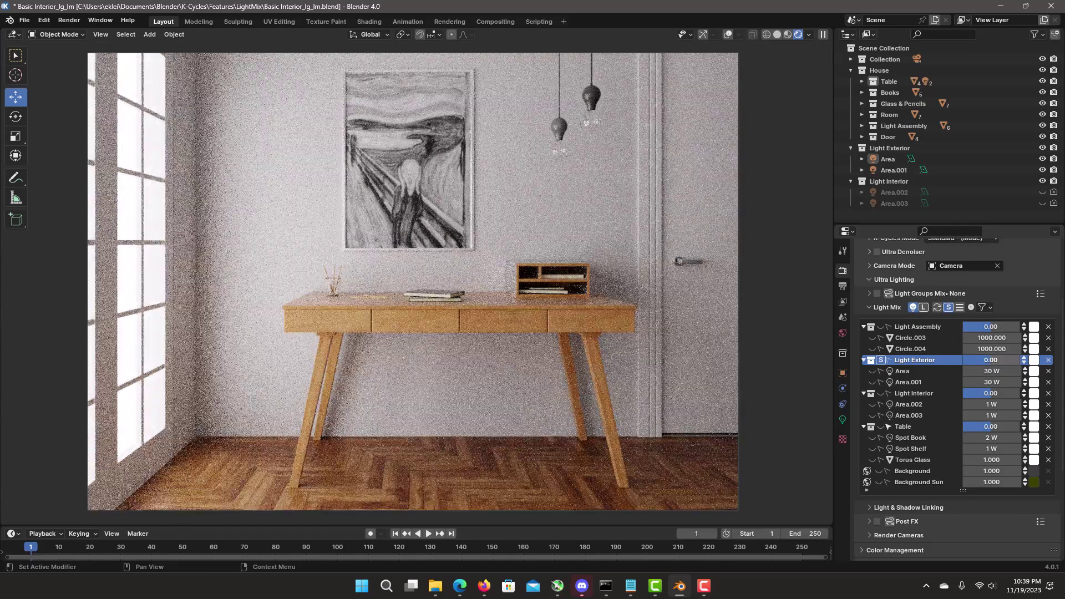
left_click_drag(998, 360, 988, 361)
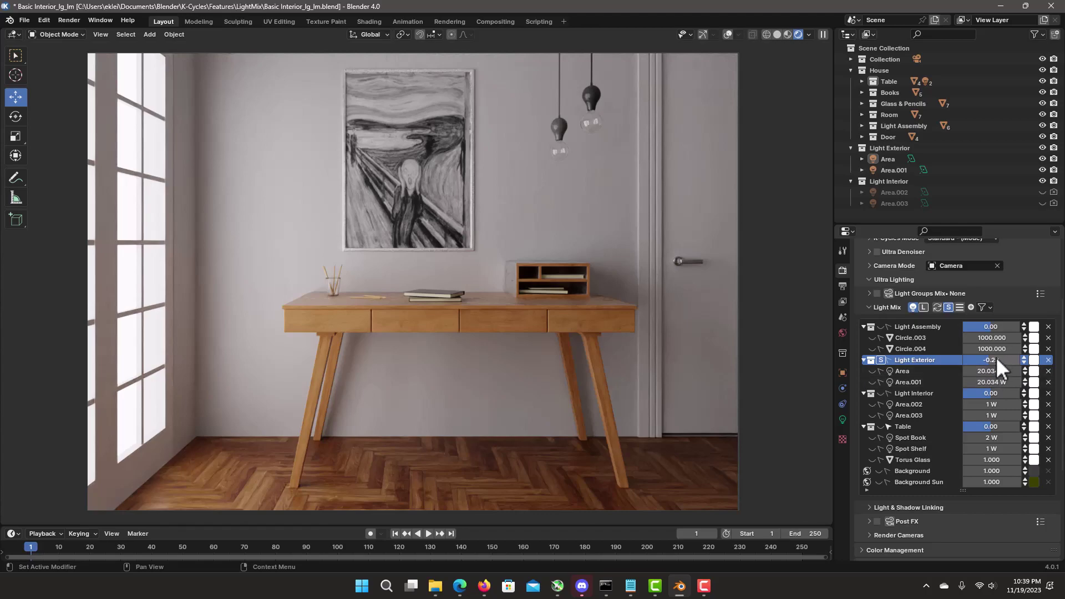
key("ctrl+z")
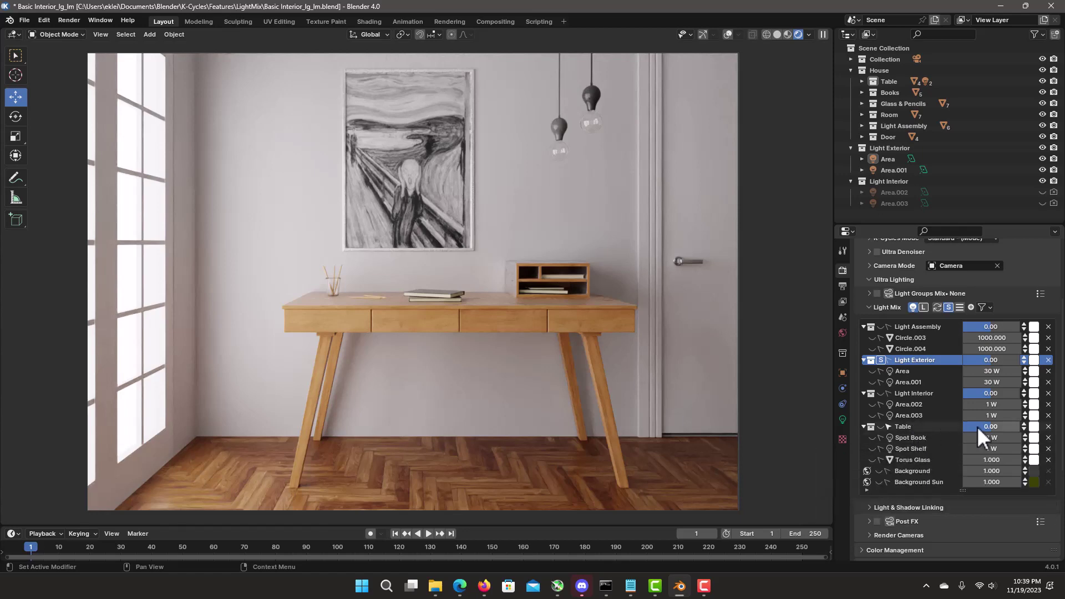
Step: Solo the Table light group and test a brighter exposure, then revert it
left_click(918, 427)
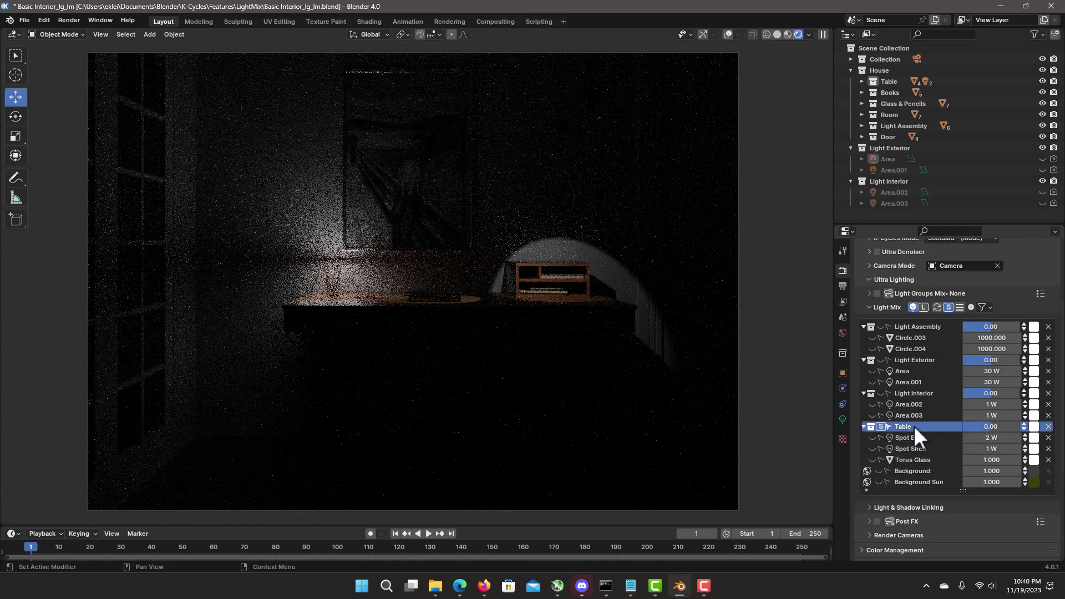
left_click_drag(993, 437, 1007, 438)
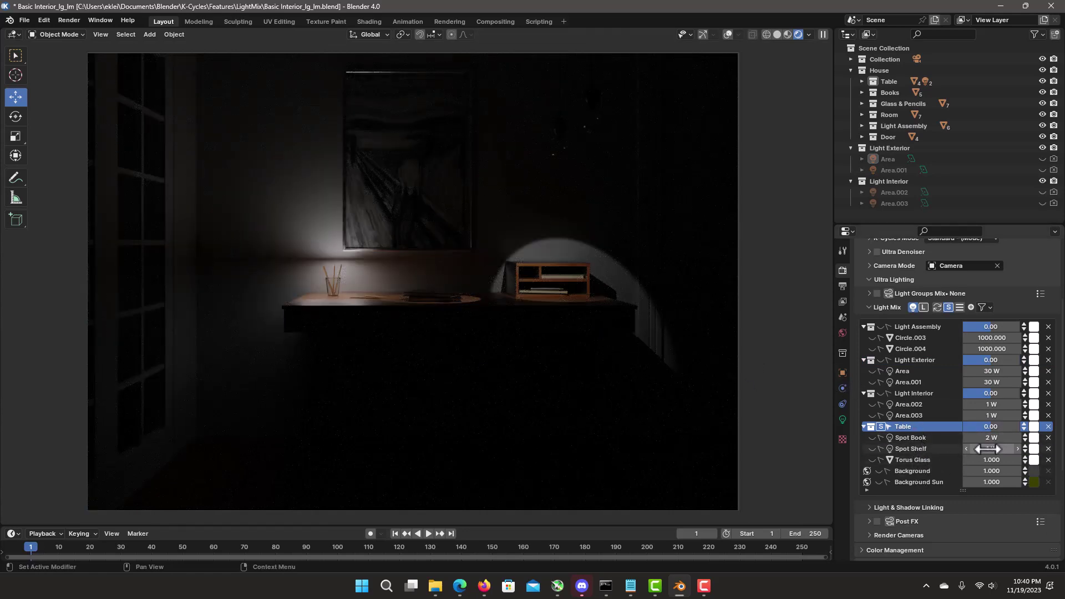
mouse_move(987, 432)
left_mouse_down()
mouse_move(1040, 435)
mouse_move(985, 427)
mouse_move(998, 435)
left_mouse_up()
key("Escape")
Step: Tint the Table lights orange and brighten them, then reset saturation to 0 and exposure to 0.00
left_click(1033, 427)
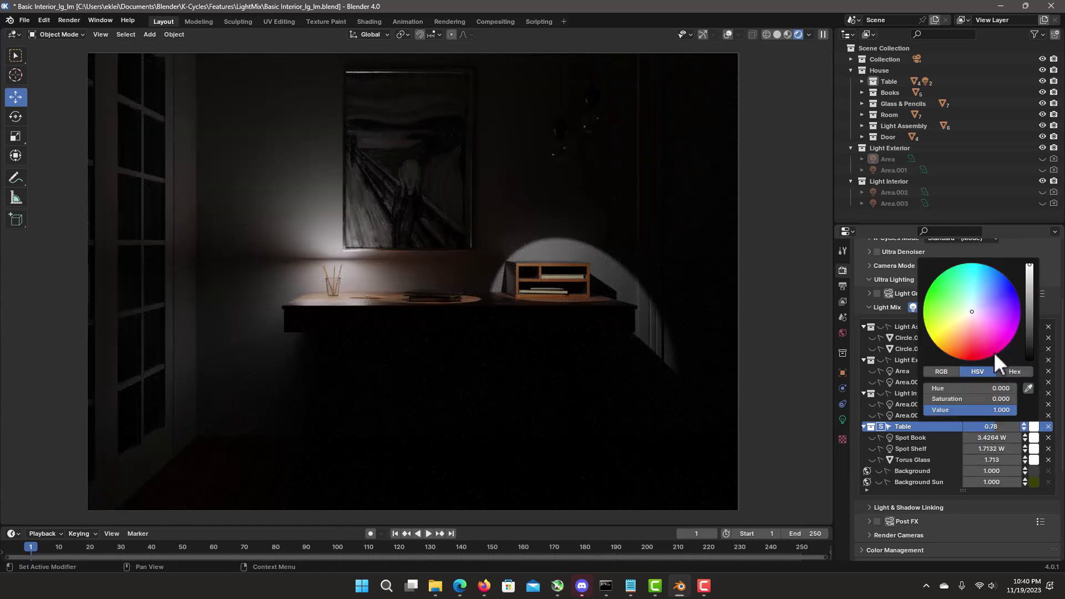
left_click(961, 335)
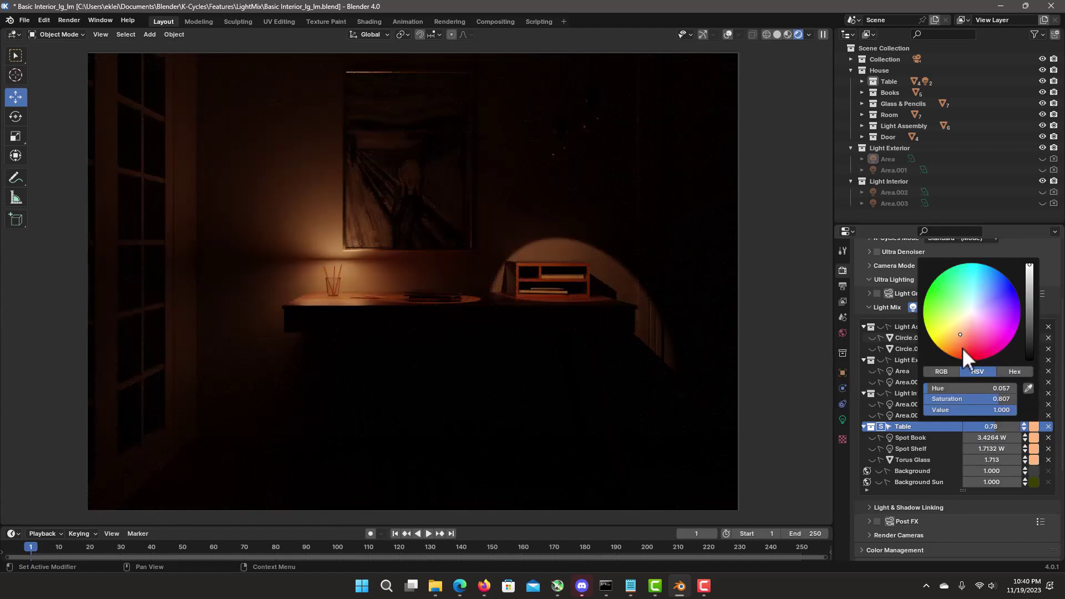
left_click_drag(991, 425, 1034, 425)
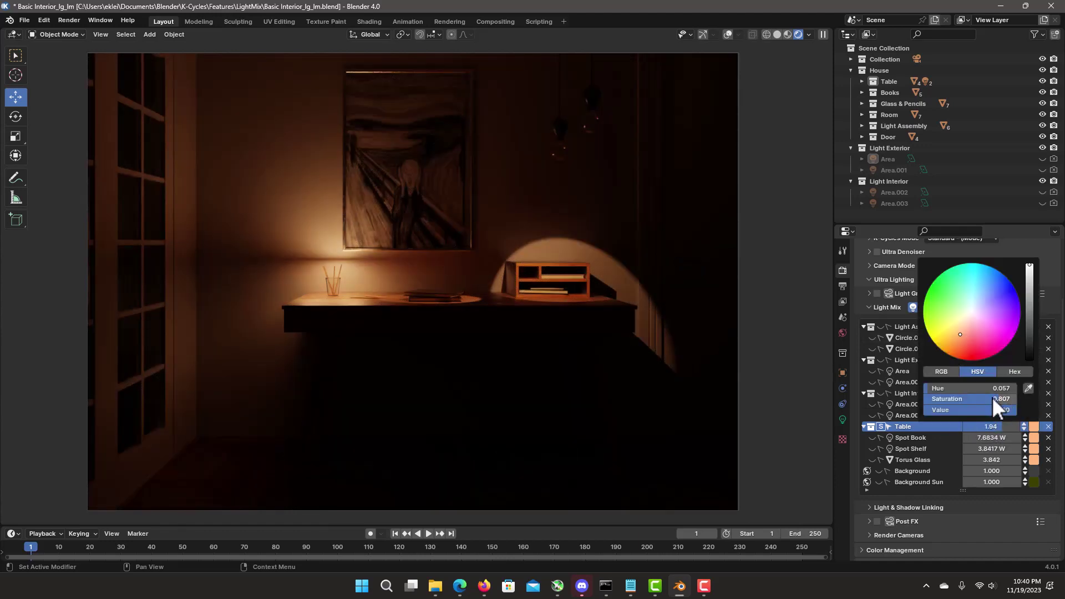
left_click_drag(986, 397, 947, 371)
double_click(990, 426)
type("0")
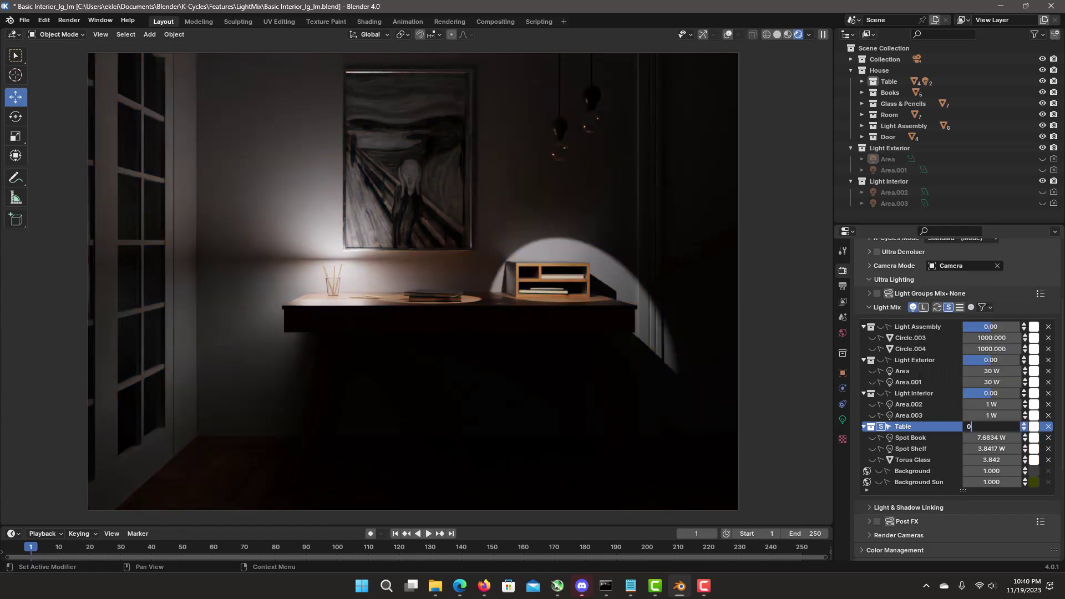
key("Return")
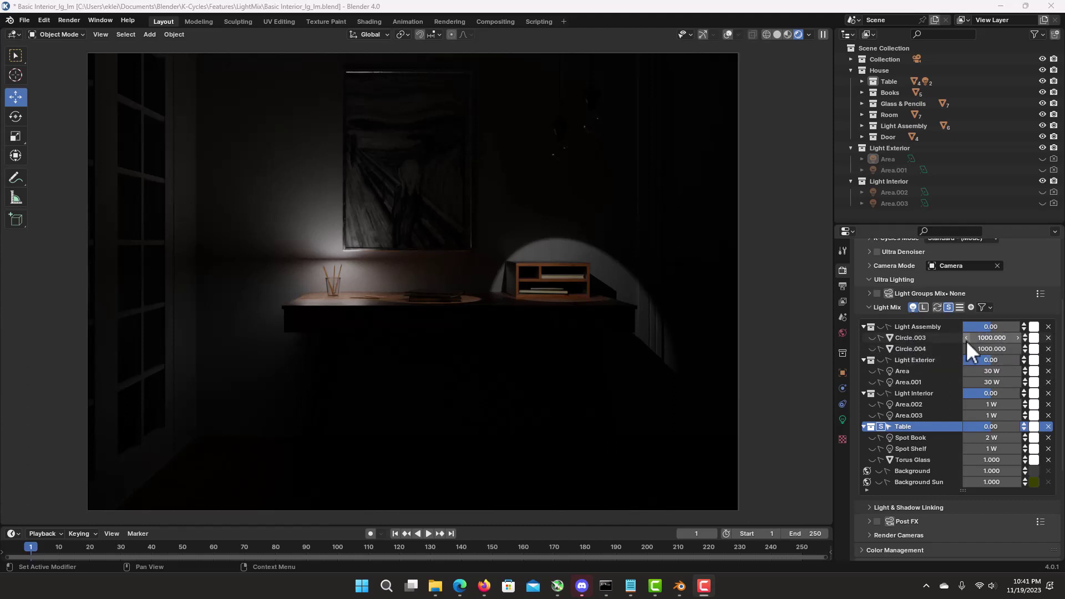
Step: Nudge the exterior exposures, then remove Spot Book from the Table group after undoing Table's removal
left_click(1024, 374)
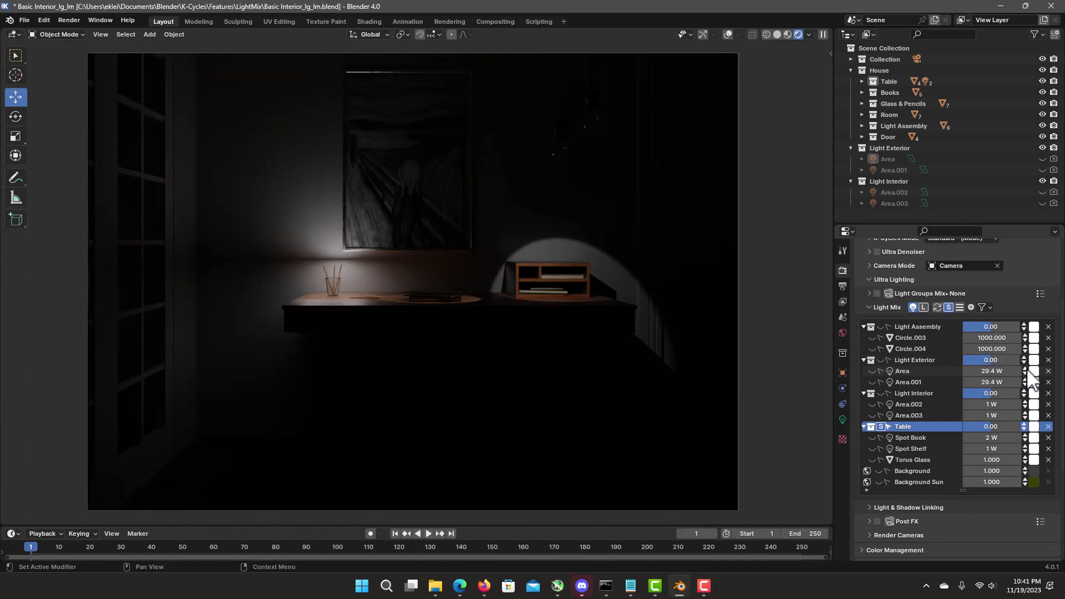
left_click(1025, 369)
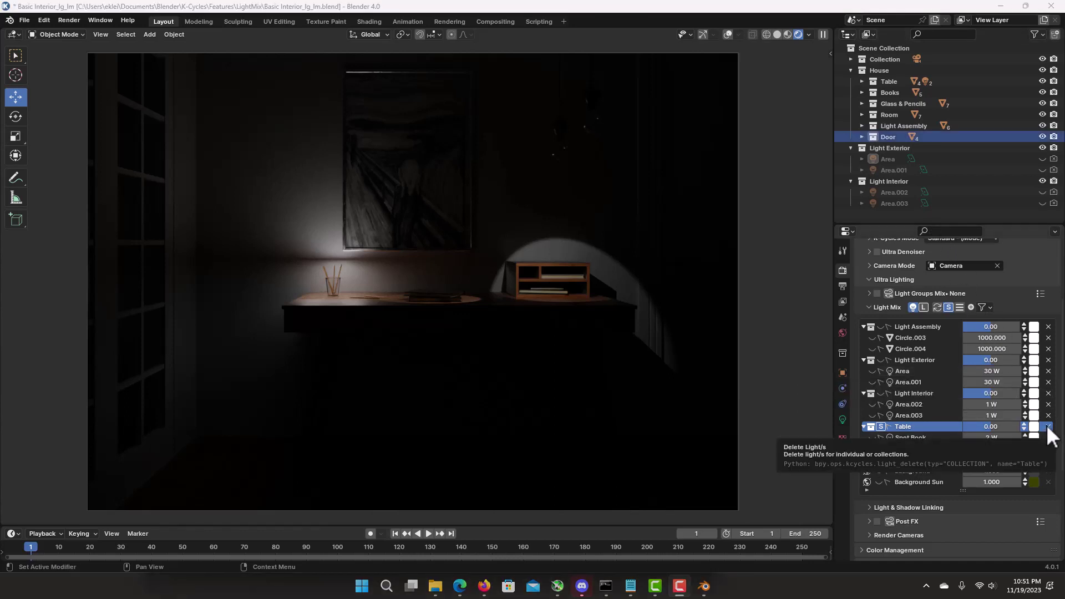
left_click(934, 428)
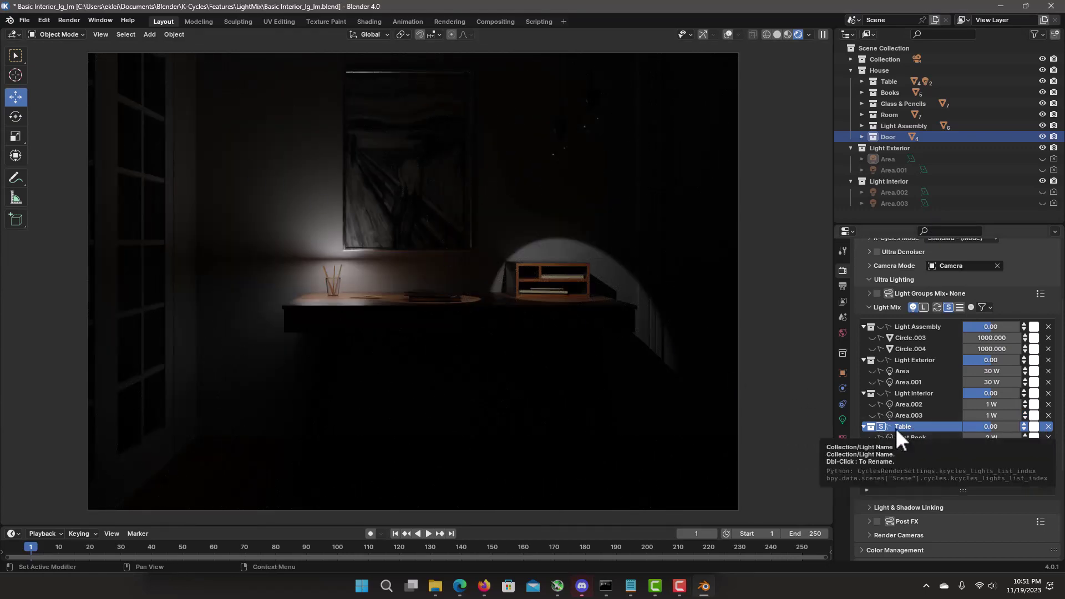
left_click(1048, 426)
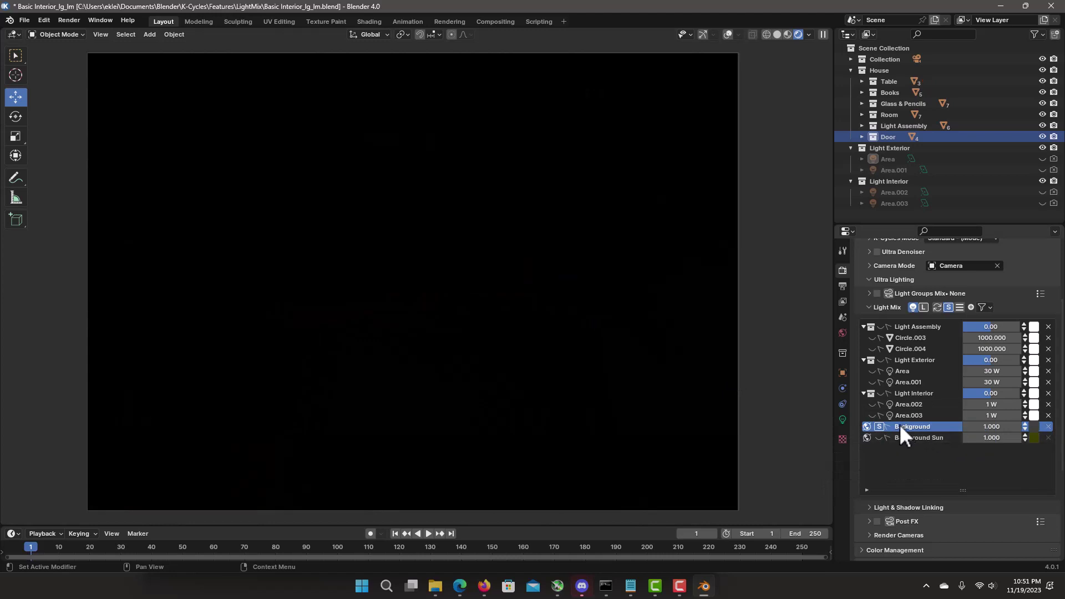
key("ctrl+z")
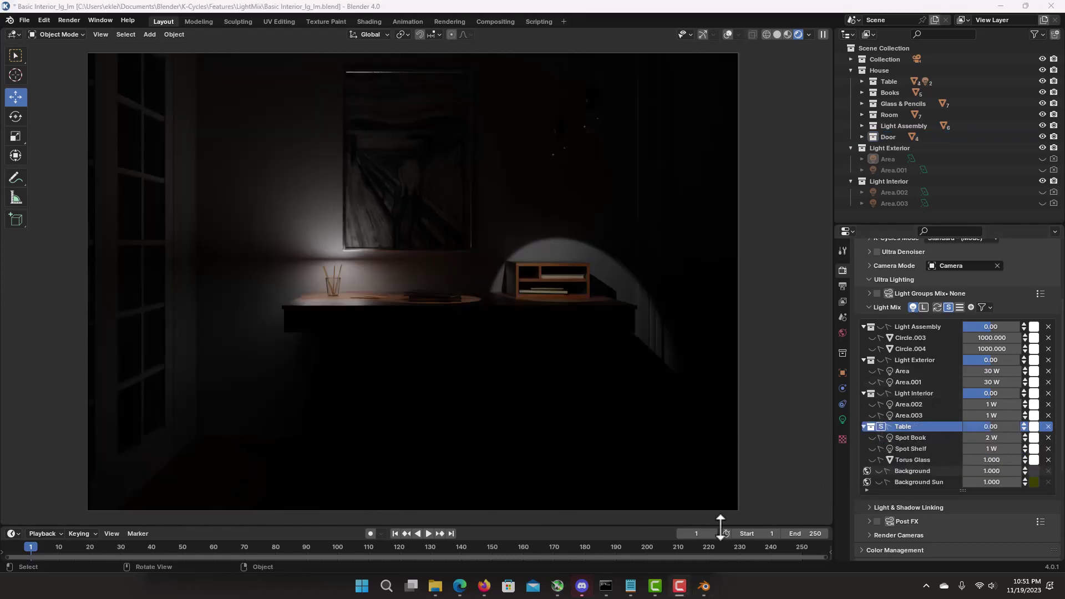
left_click(921, 437)
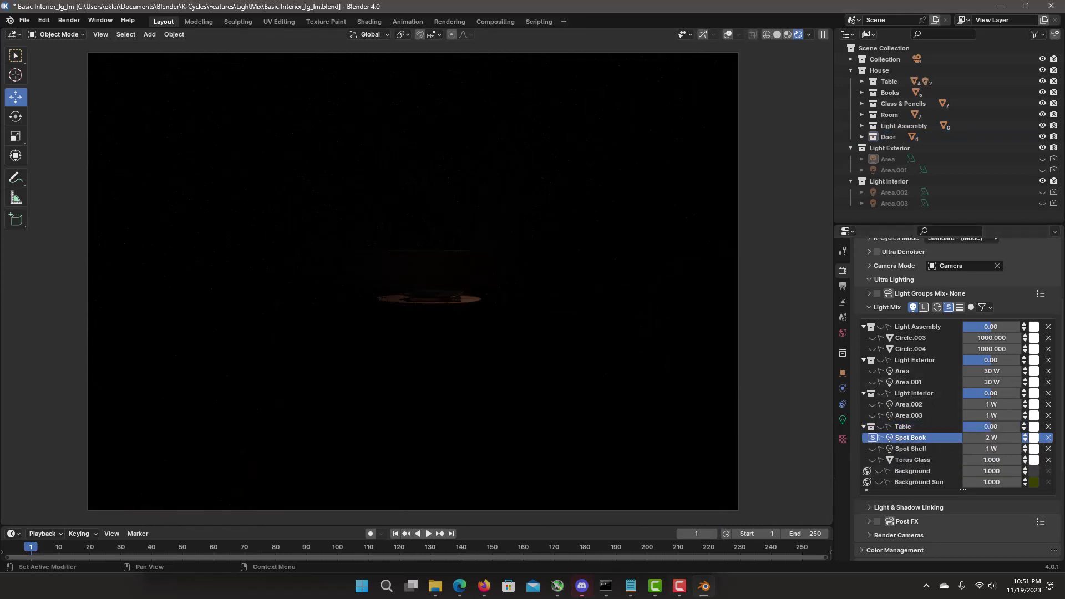
left_click(1049, 437)
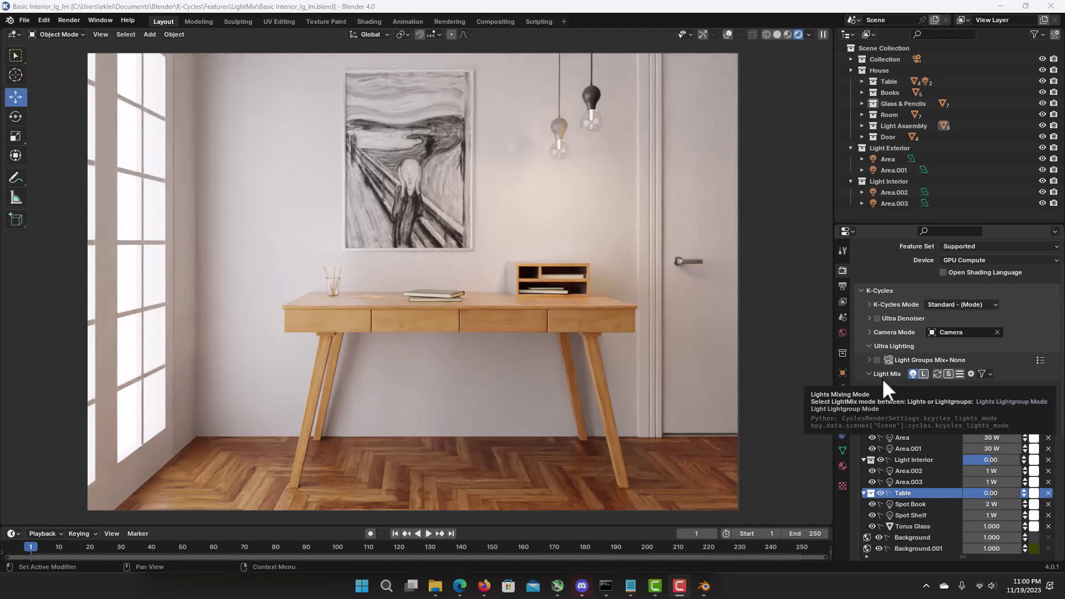
Step: Use Add All Collections in Lightgroup mode, then collapse Light Mix to group rows
left_click(923, 374)
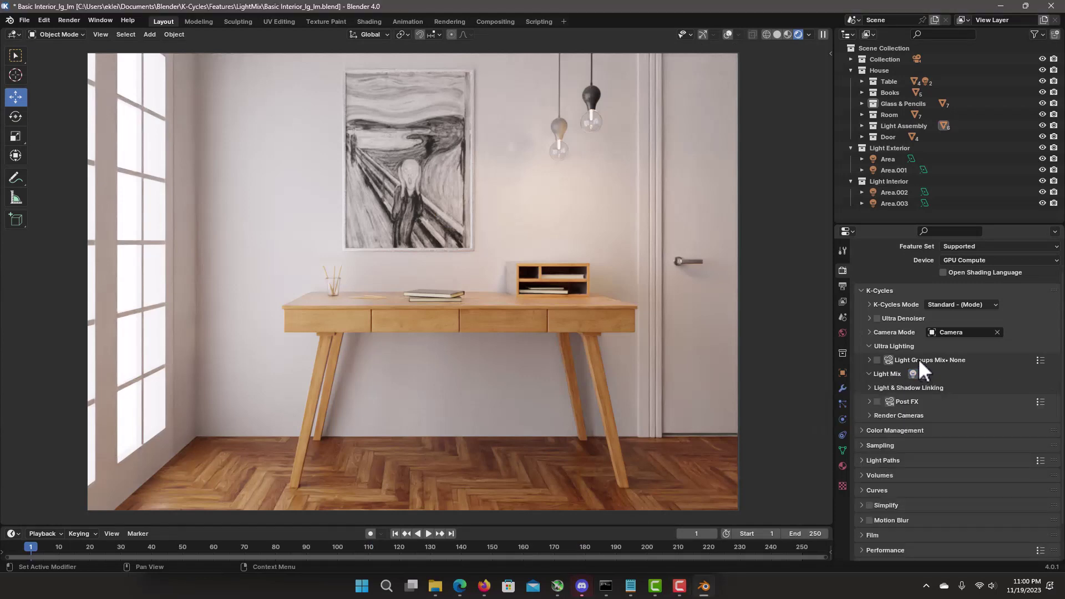
left_click(920, 361)
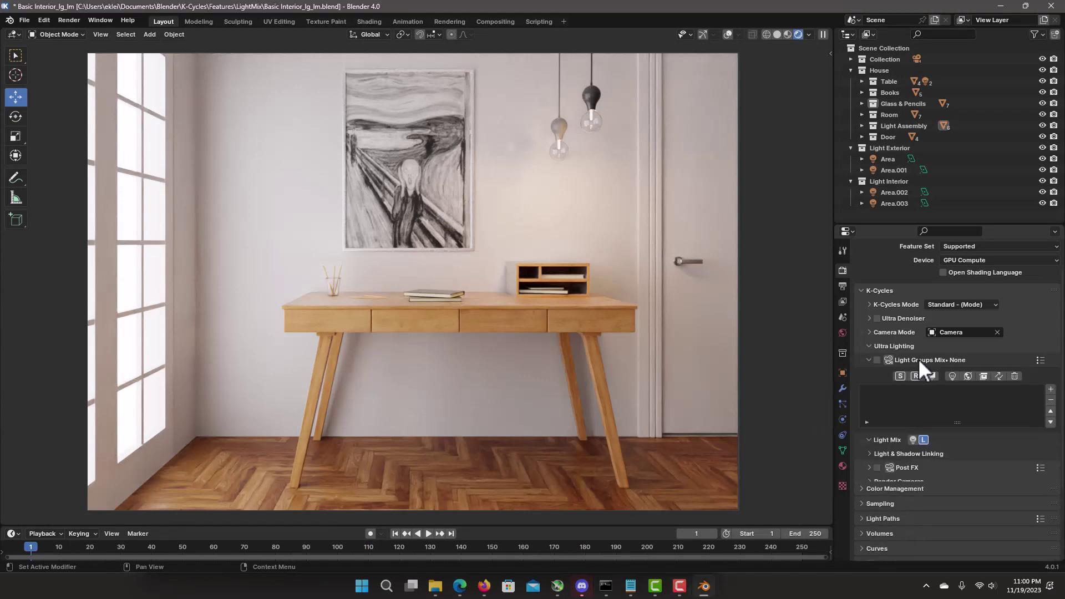
left_click(985, 375)
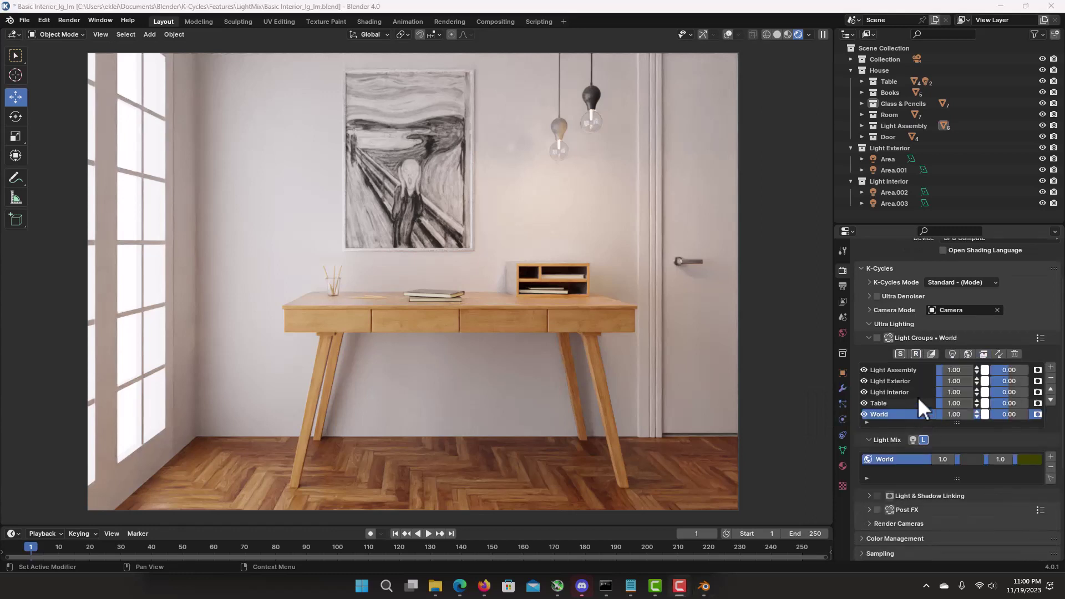
left_click(914, 438)
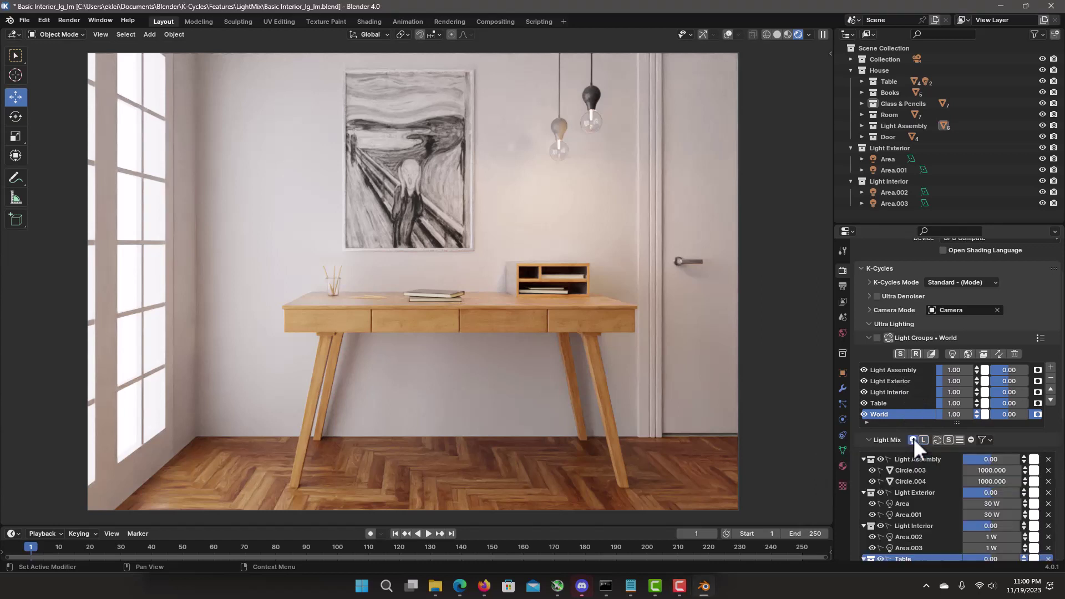
left_click(960, 438)
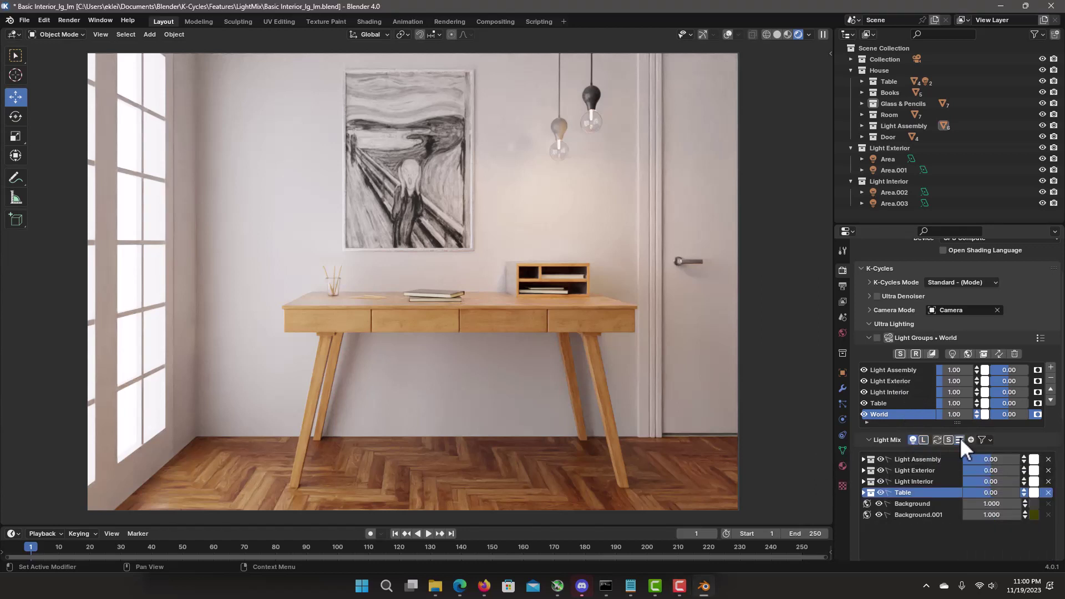
Step: Enable Light Groups compositing for Table, Light Interior and Light Exterior, then list individual lights
left_click(923, 440)
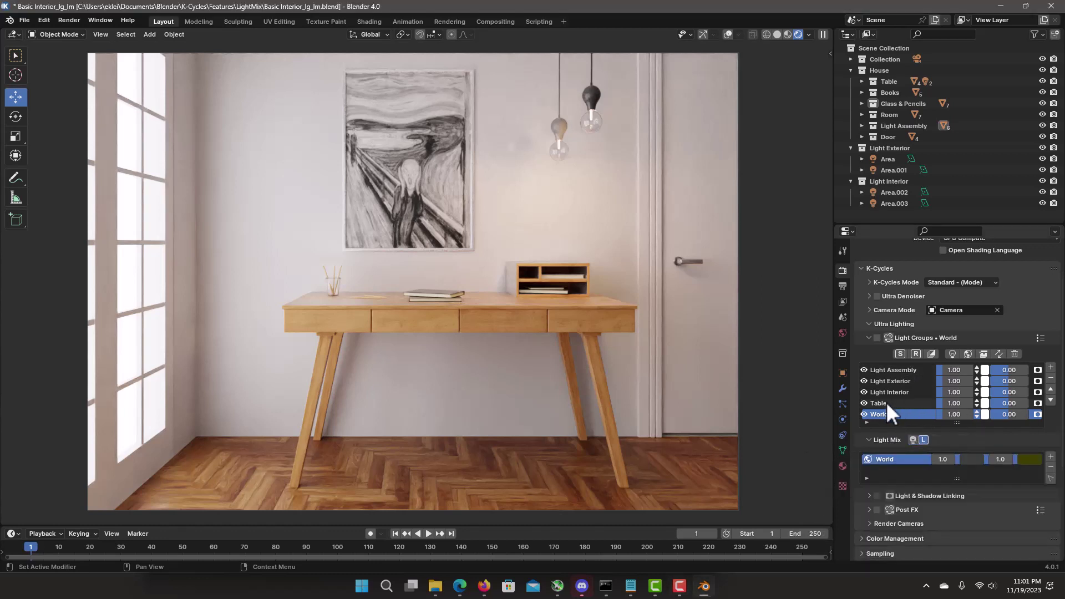
left_click(886, 403)
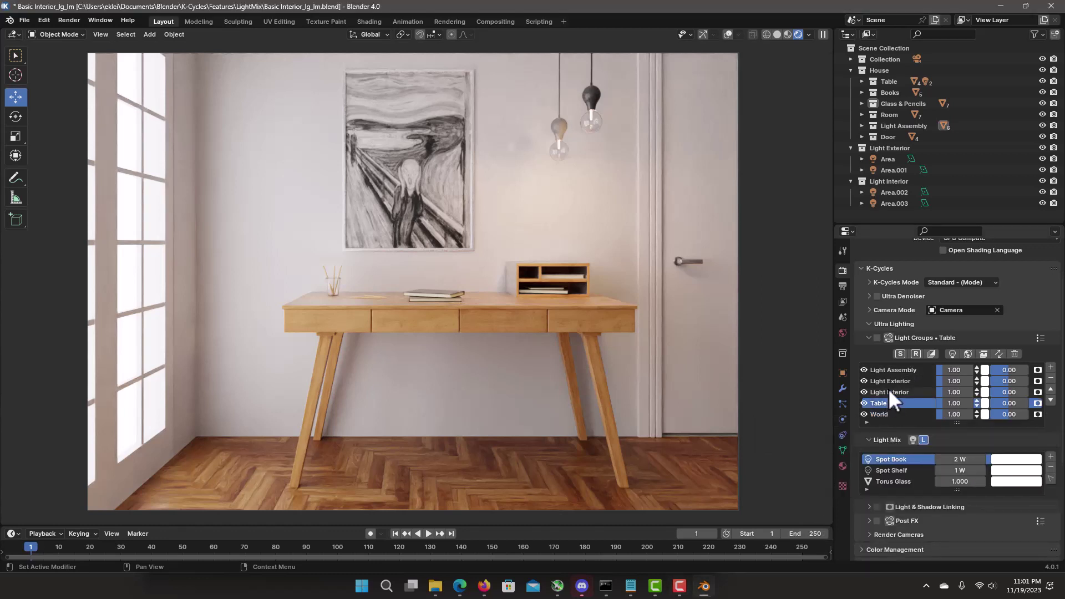
left_click(890, 392)
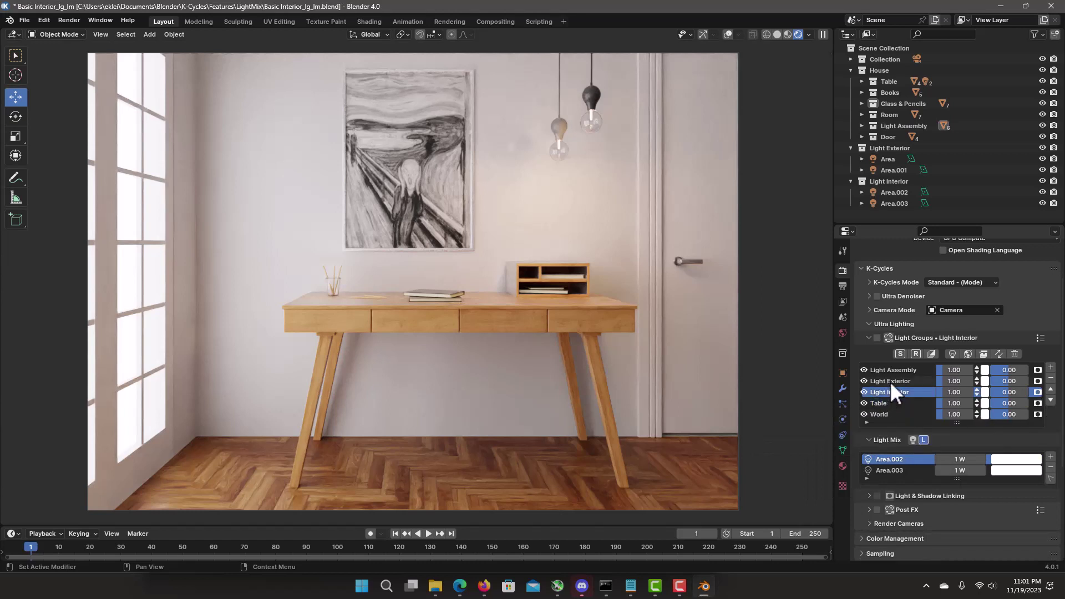
left_click(890, 381)
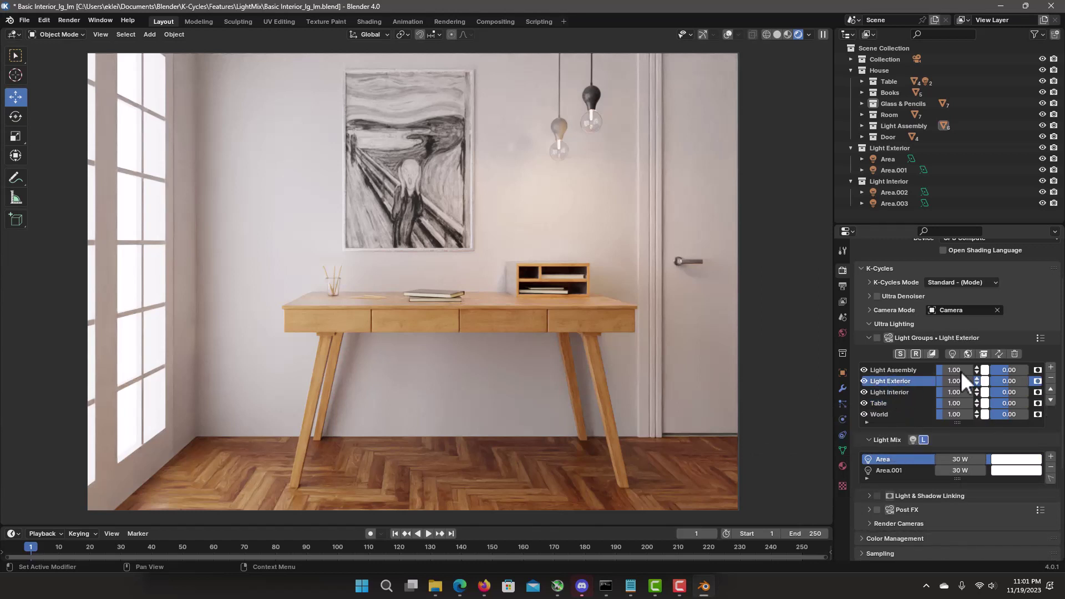
left_click(877, 338)
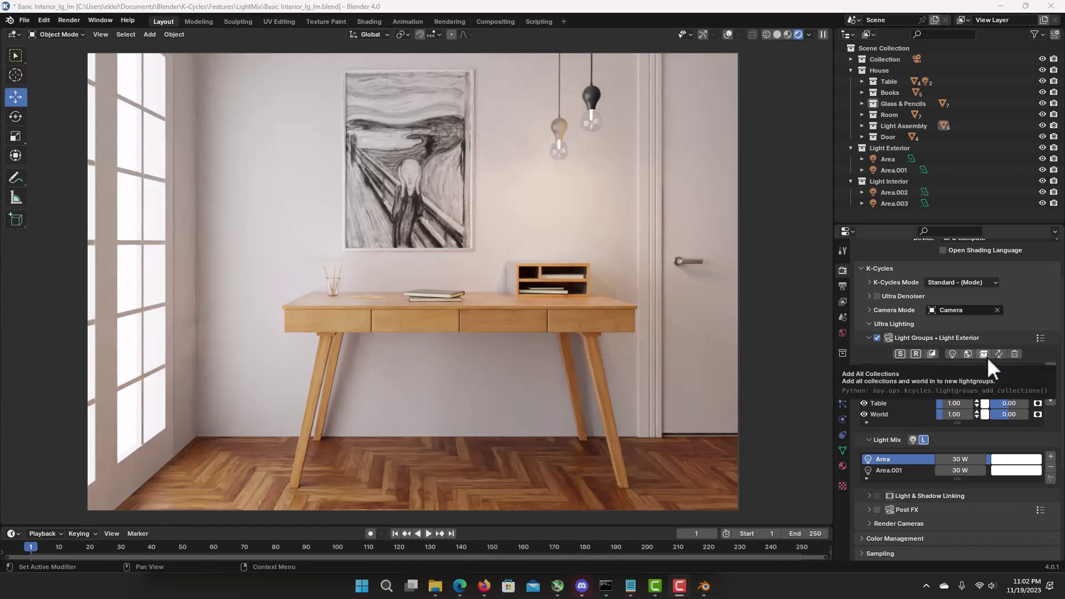
left_click(913, 439)
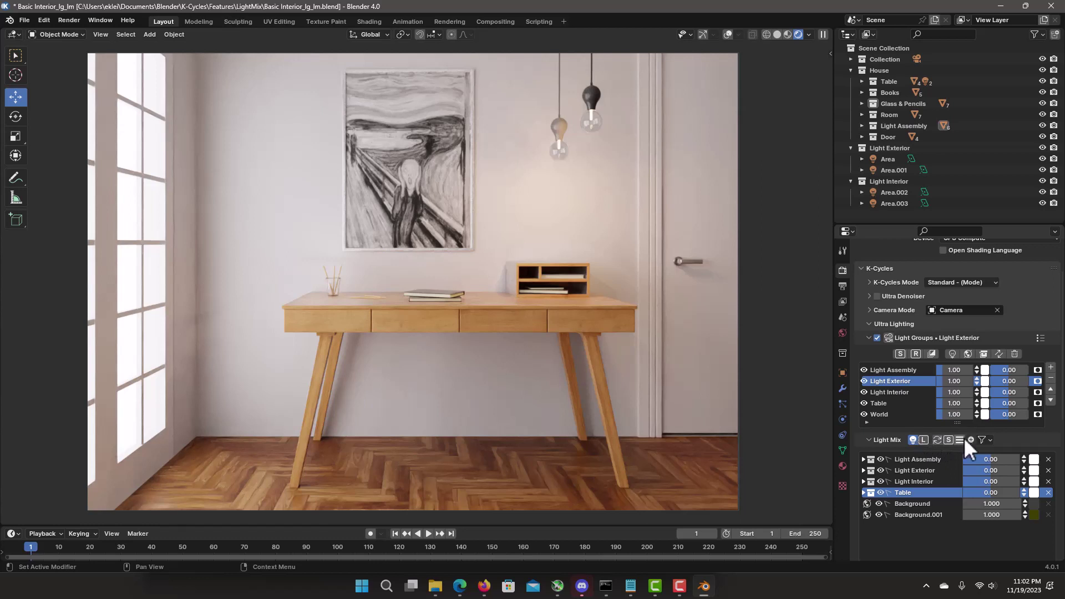
left_click(924, 439)
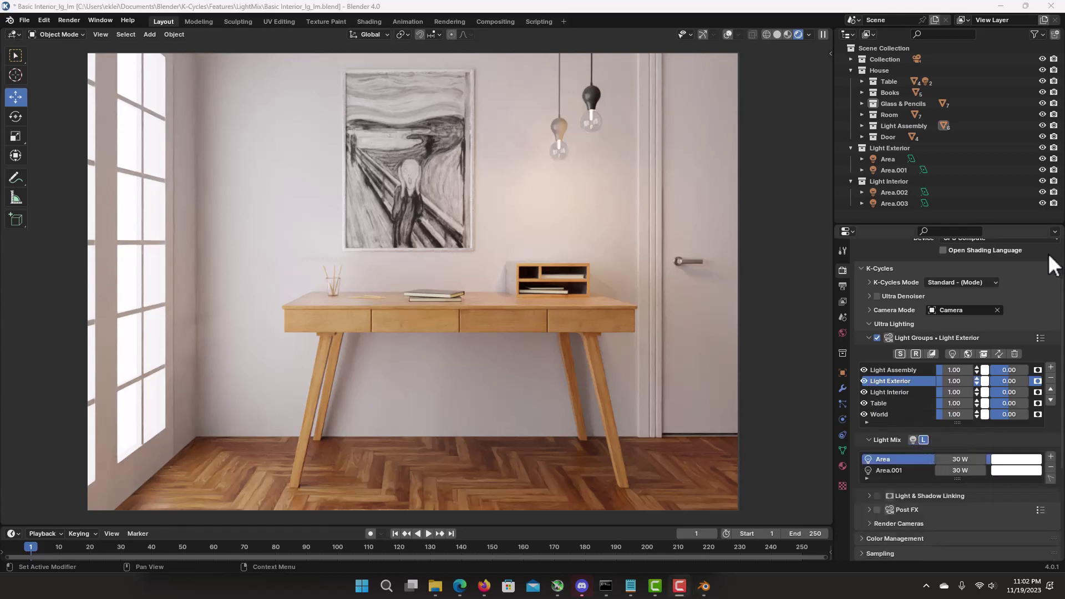
Step: Enable solo and cycle through Table, Light Exterior and Light Interior, ending on Light Assembly
left_click(901, 354)
left_click(899, 403)
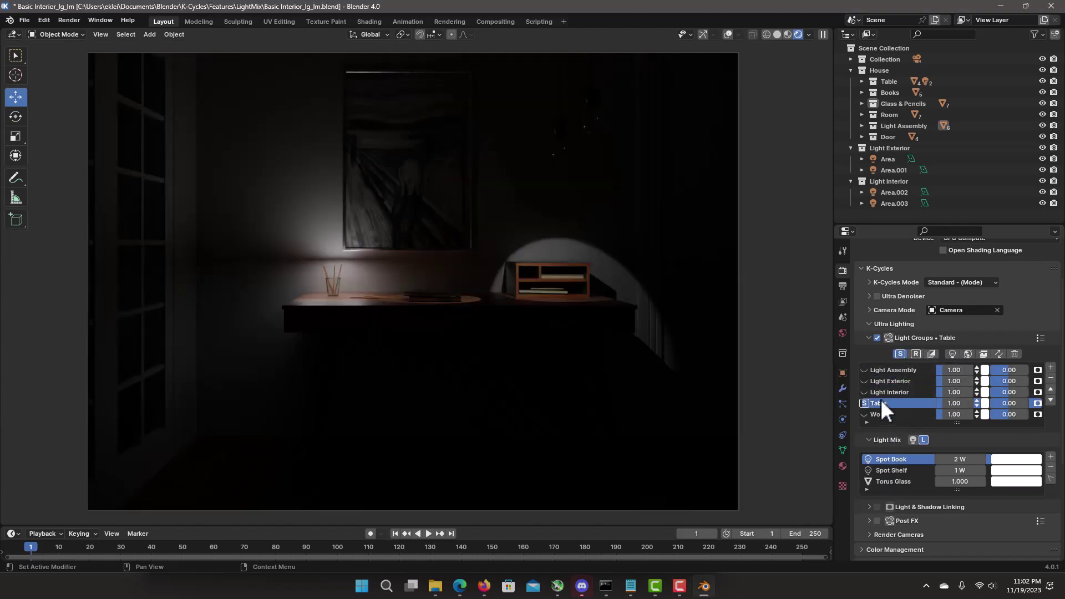
left_click(883, 381)
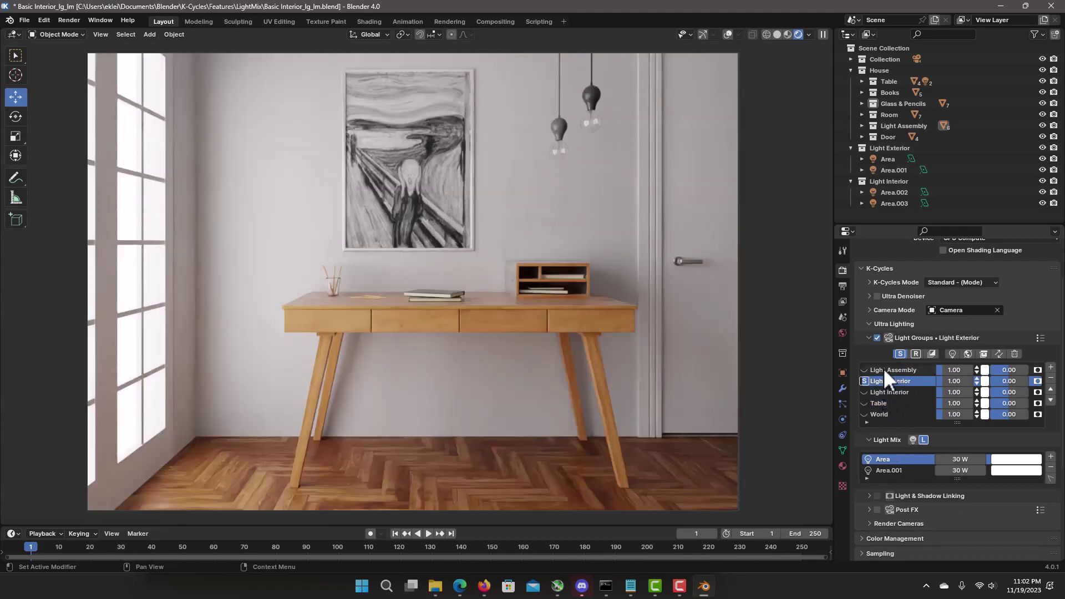
left_click(884, 370)
left_click(884, 383)
left_click(887, 392)
left_click(885, 404)
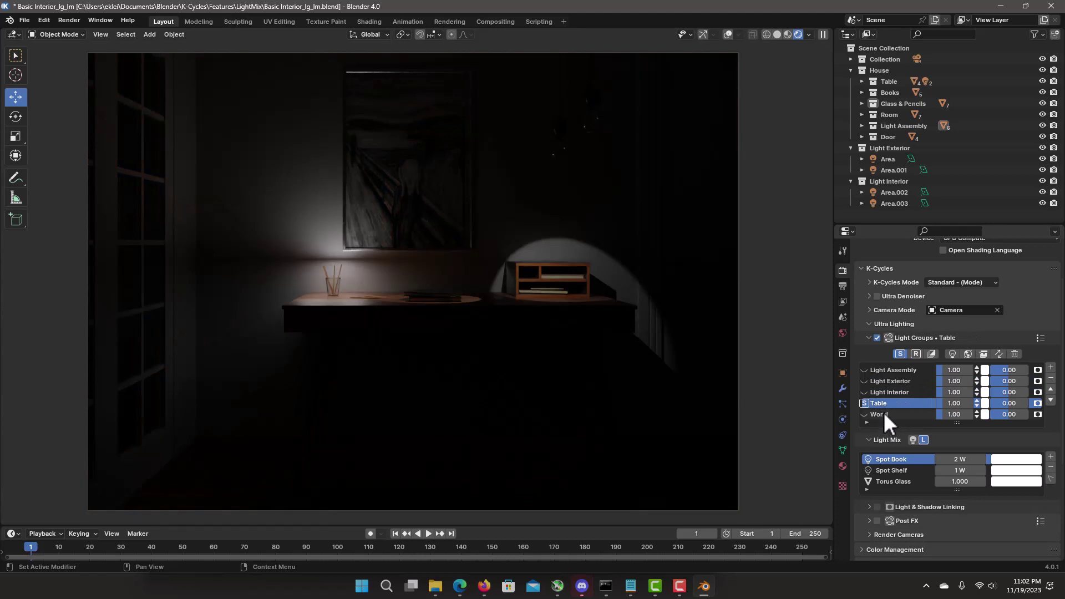
left_click(882, 392)
left_click(883, 383)
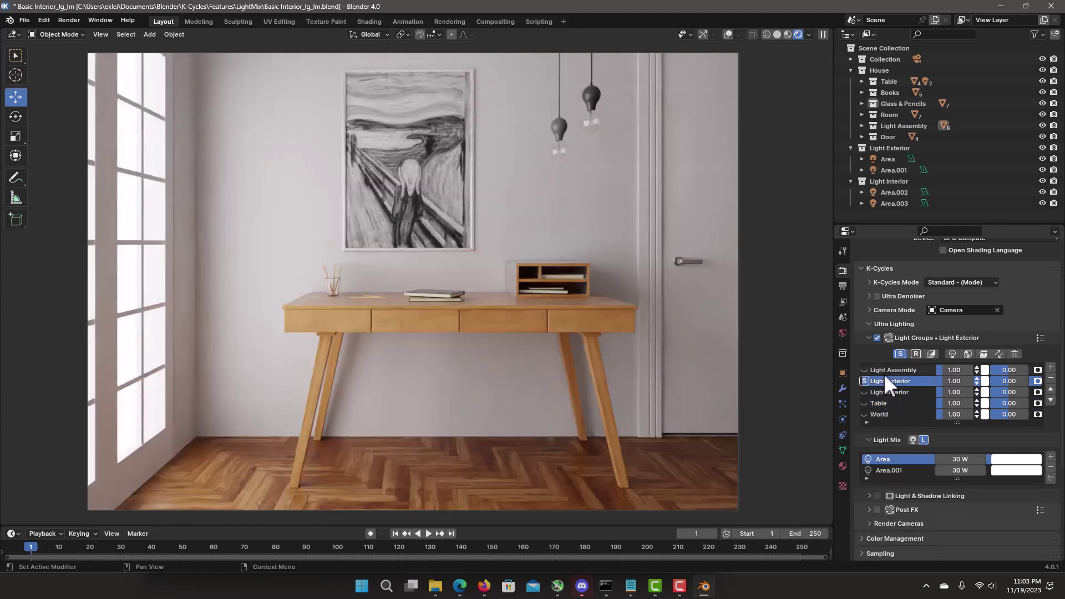
left_click(883, 370)
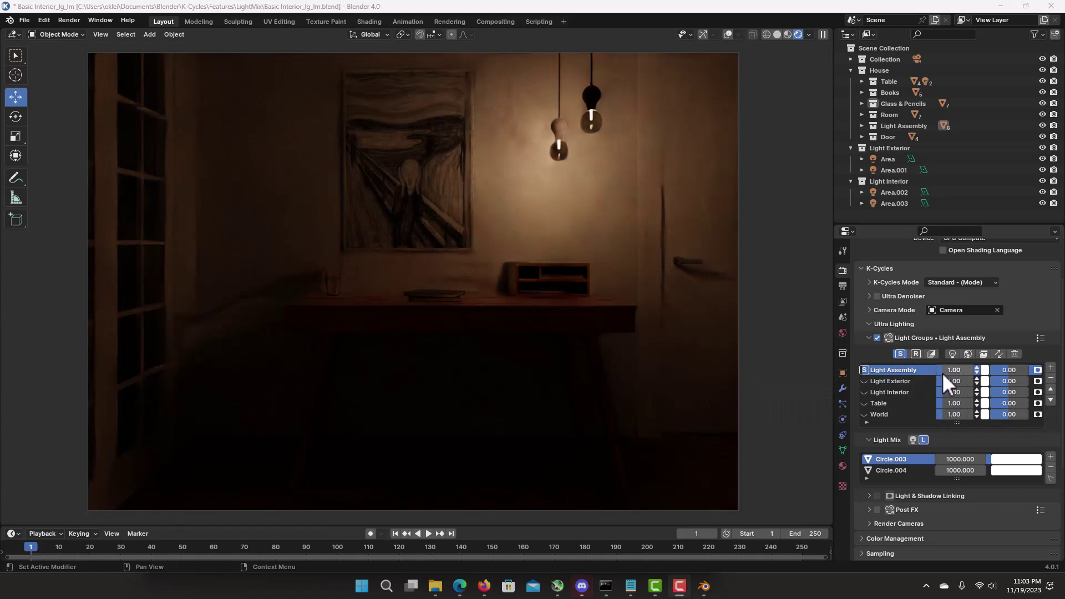
Step: Set Light Assembly strength to 2.27 and exposure to 0.03, testing a pink tint
left_click_drag(943, 371, 978, 369)
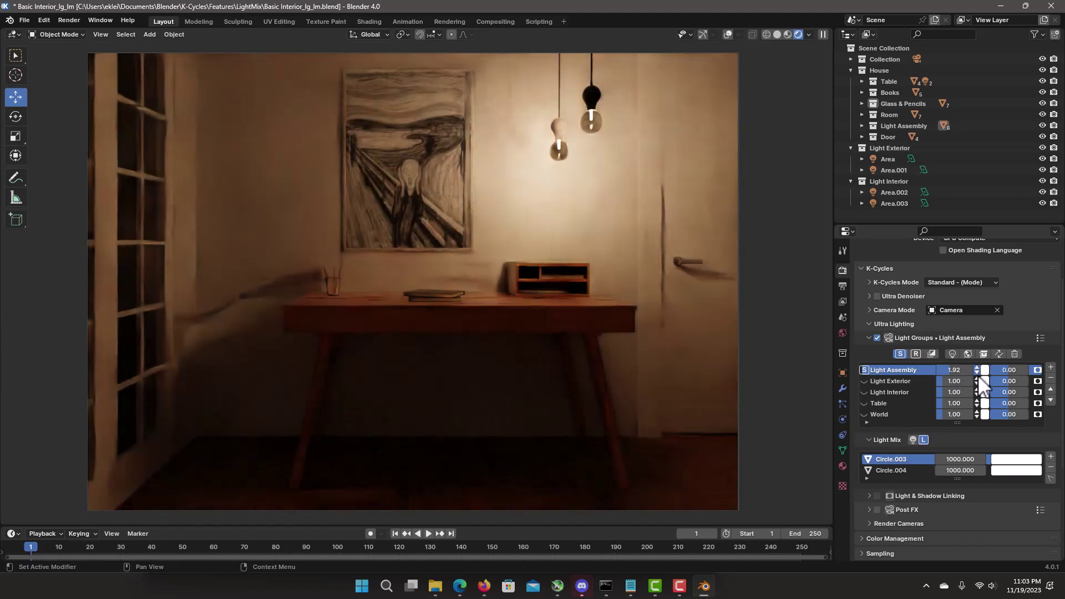
left_click(978, 372)
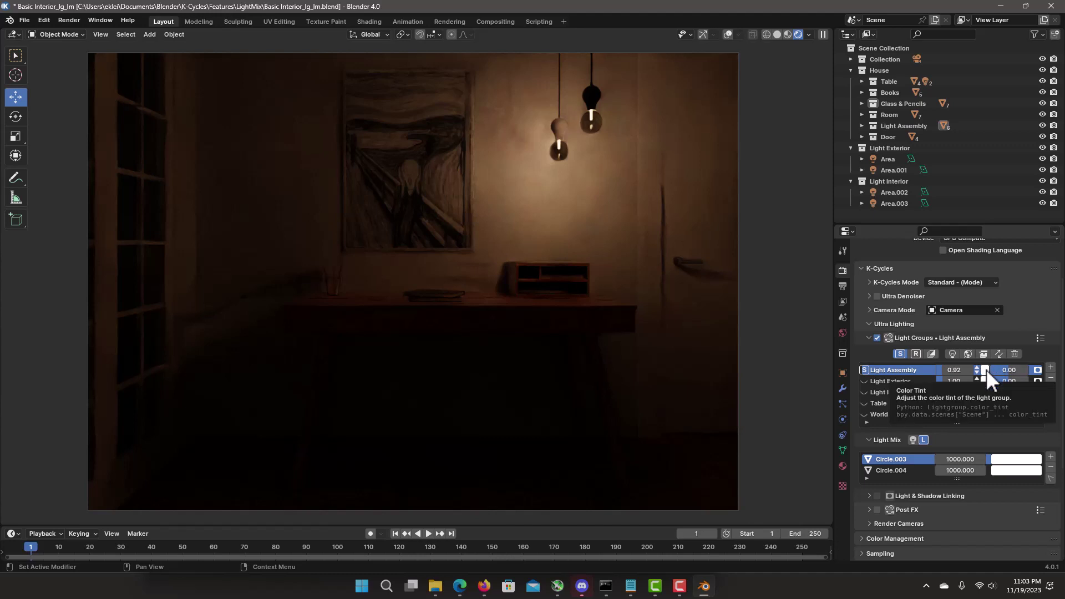
left_click(987, 370)
left_click(938, 282)
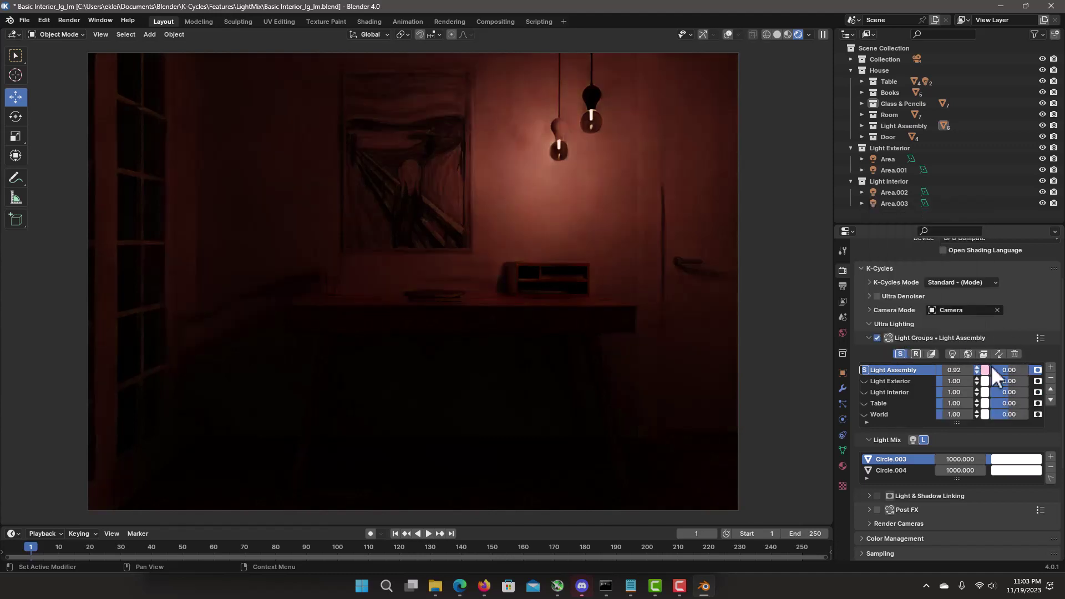
mouse_move(1009, 371)
left_mouse_down()
mouse_move(997, 370)
mouse_move(1015, 370)
left_mouse_up()
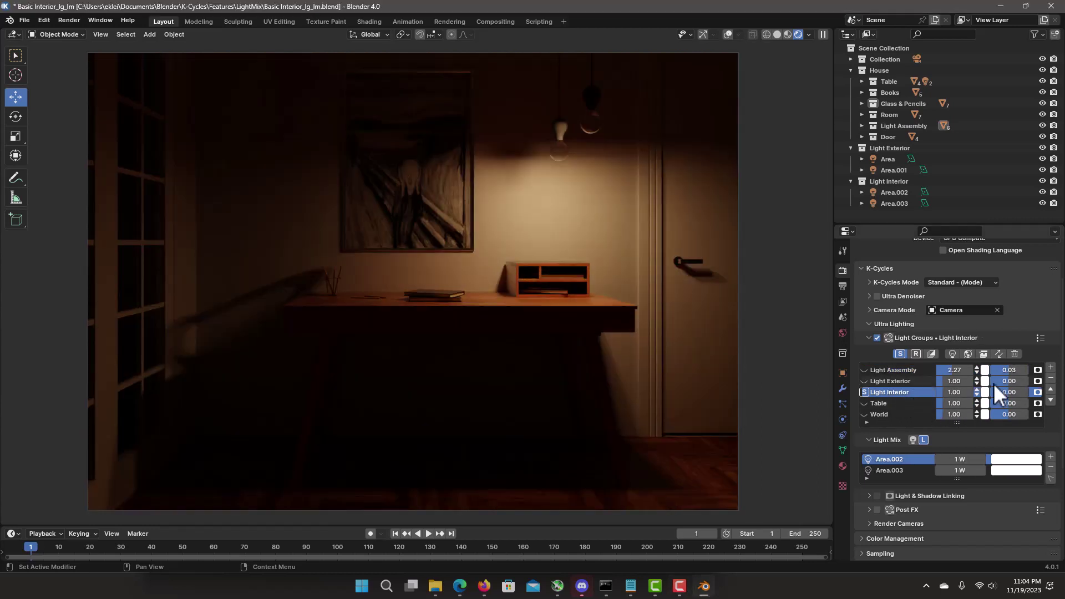
Step: Lower Light Exterior exposure to -0.34 and toggle its visibility off and back on
left_click_drag(1001, 383, 999, 395)
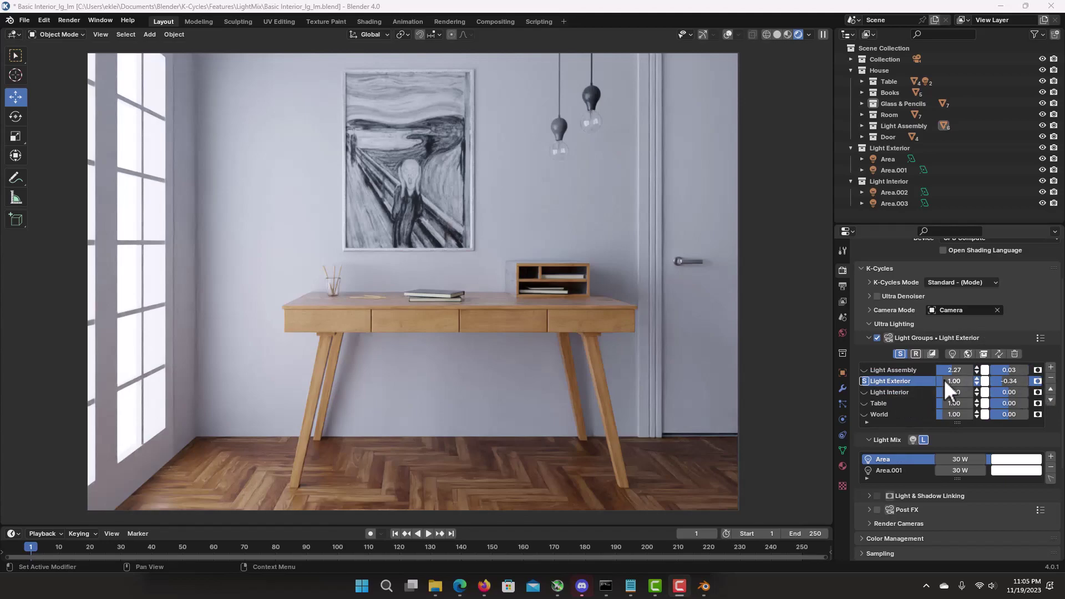
left_click(1038, 381)
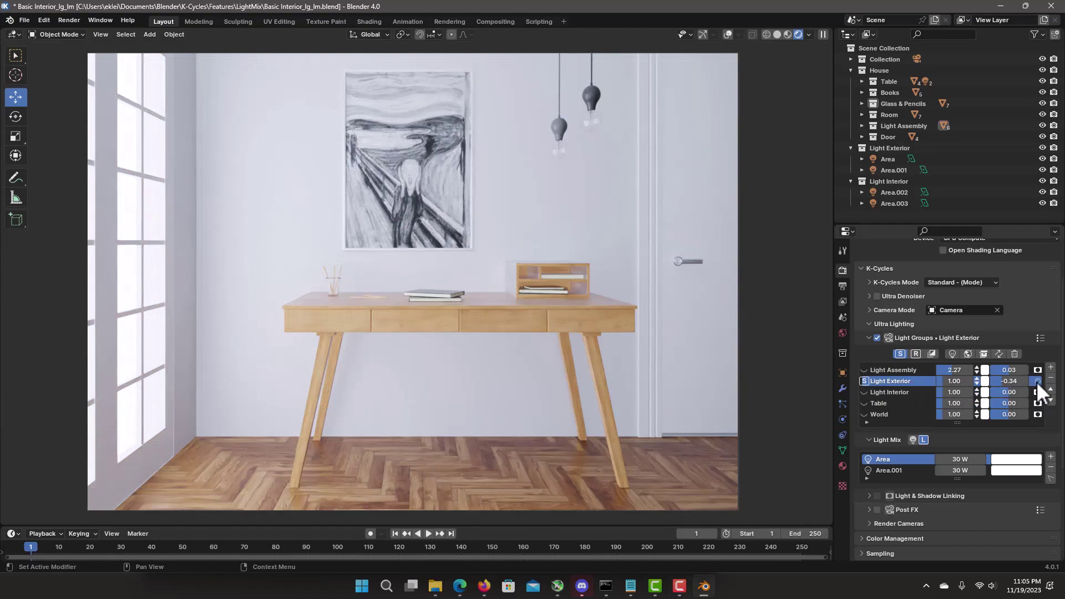
left_click(1038, 381)
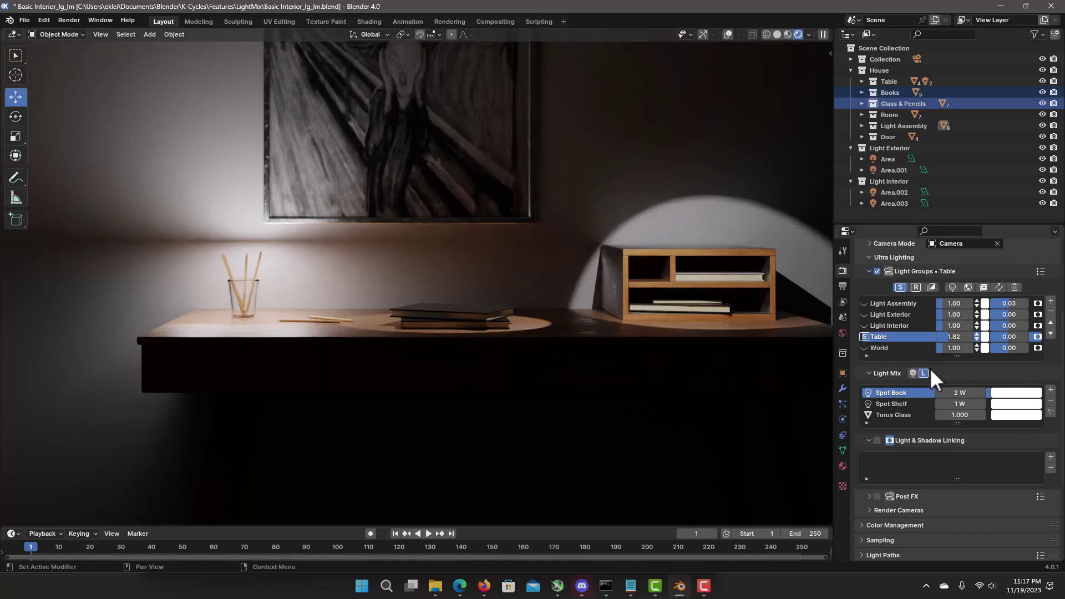
left_click(878, 441)
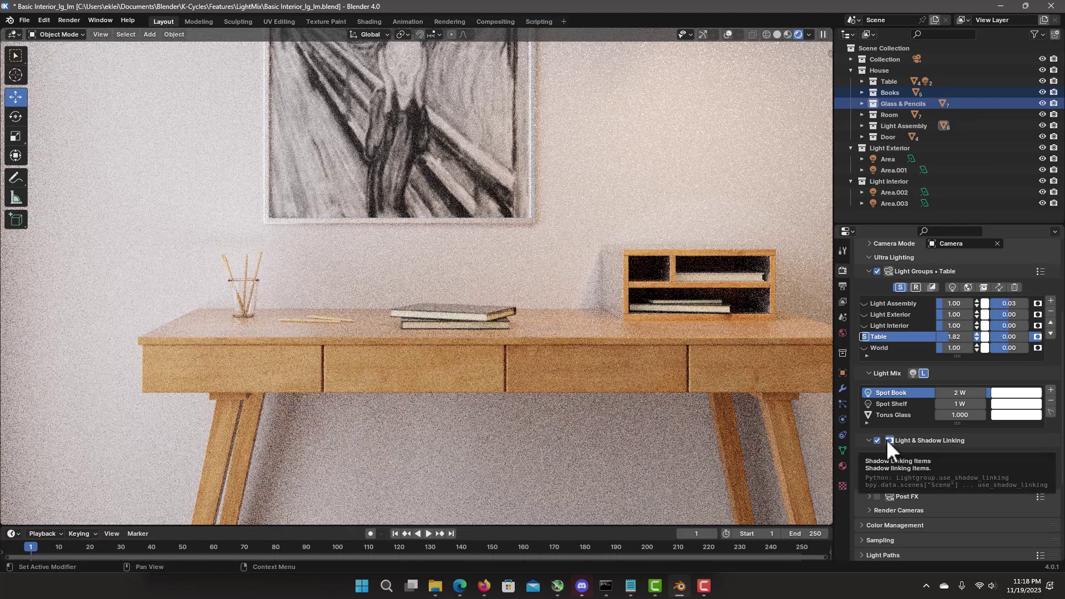
left_click(890, 438)
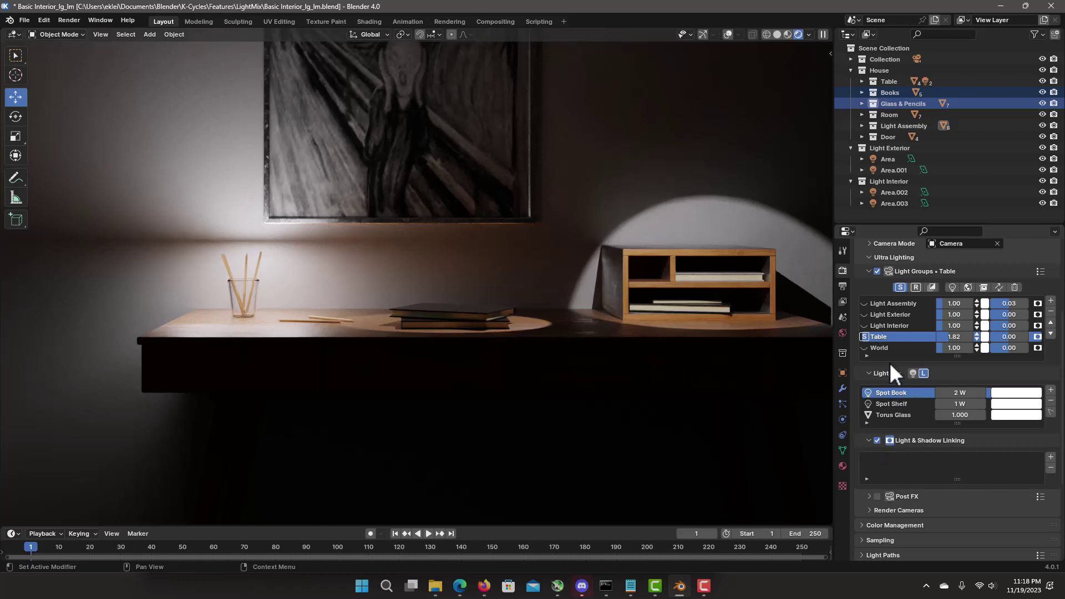
left_click(885, 325)
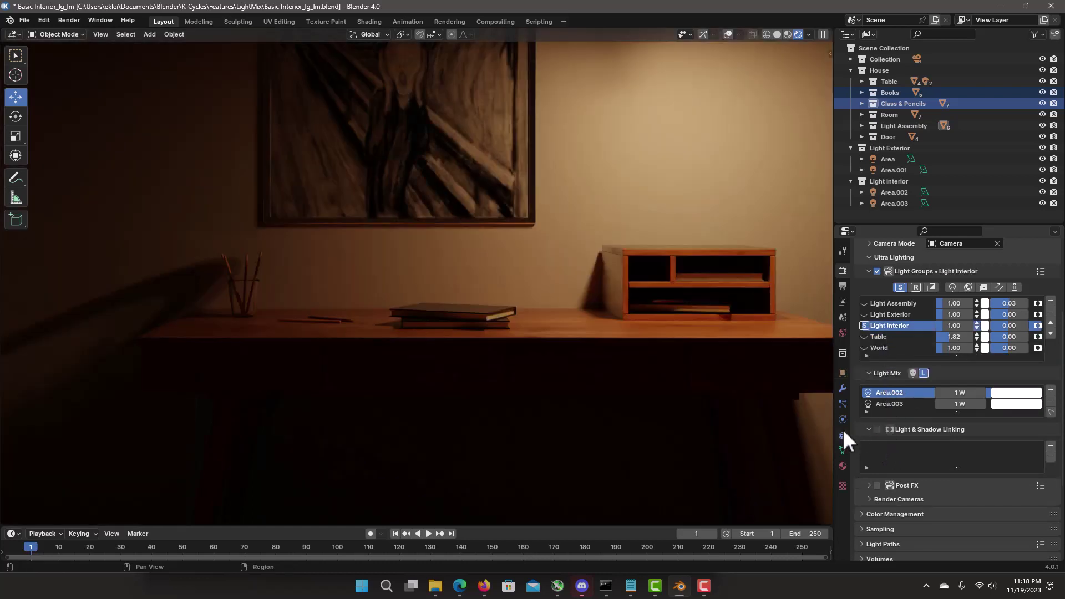
left_click(883, 338)
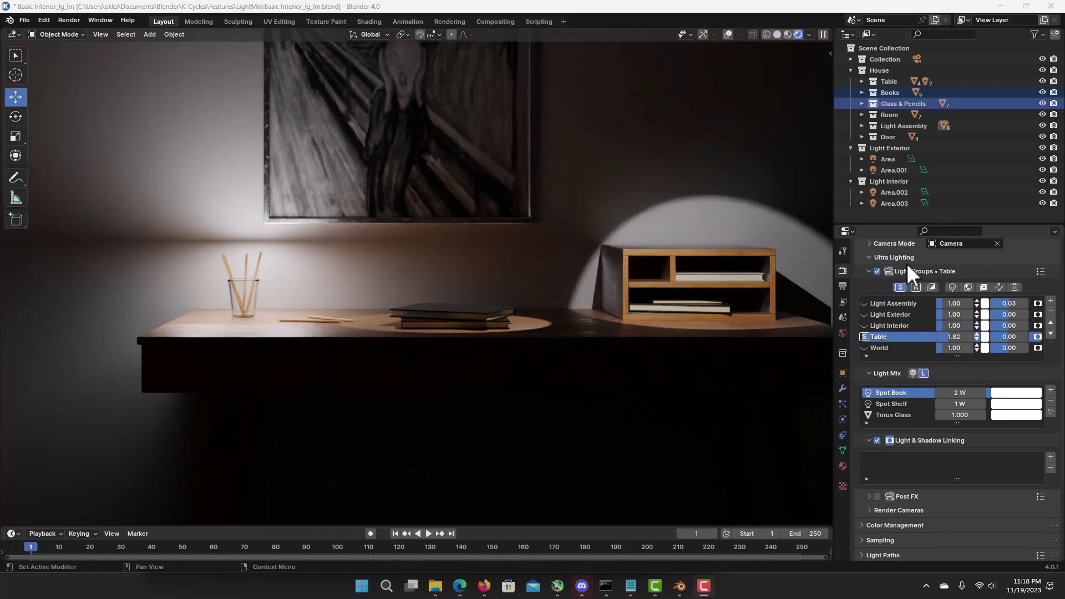
Step: Add Table, then Books and Glass & Pencils, to the Table group's Light & Shadow Linking
left_click(889, 81)
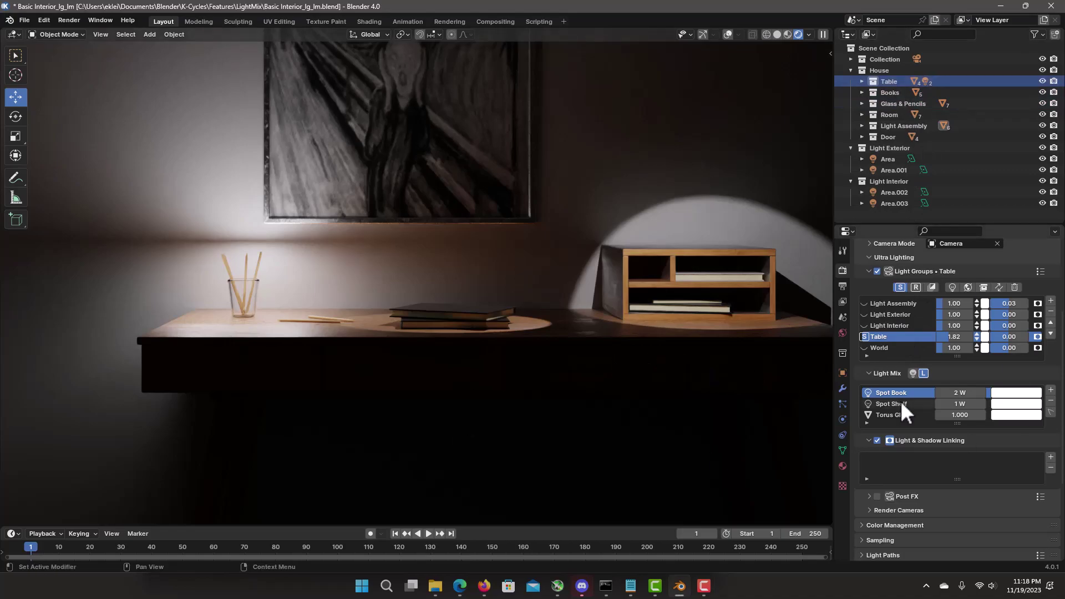
left_click(1051, 458)
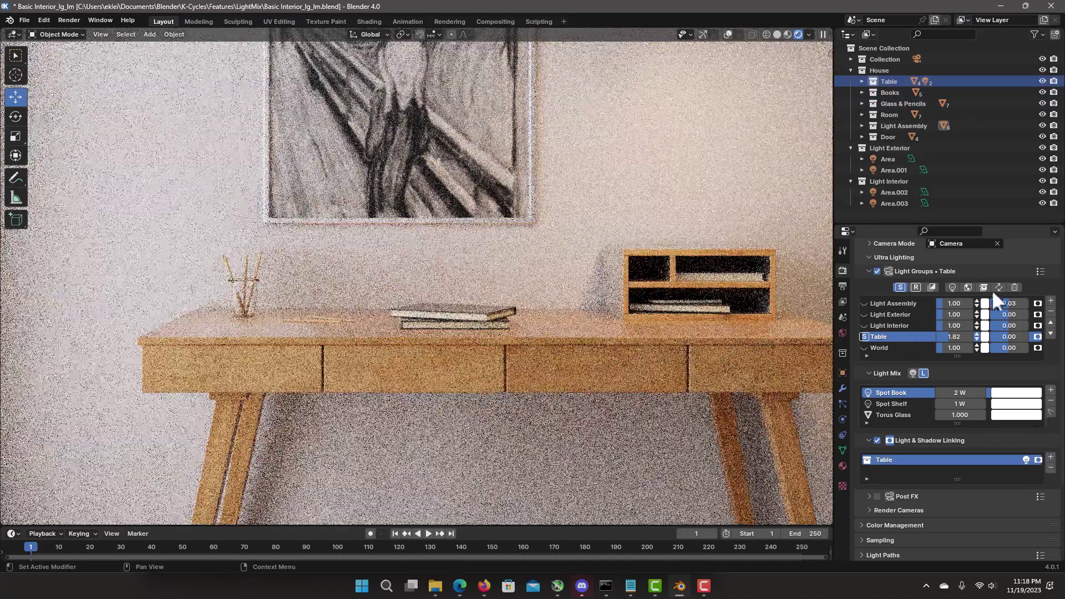
left_click(890, 92)
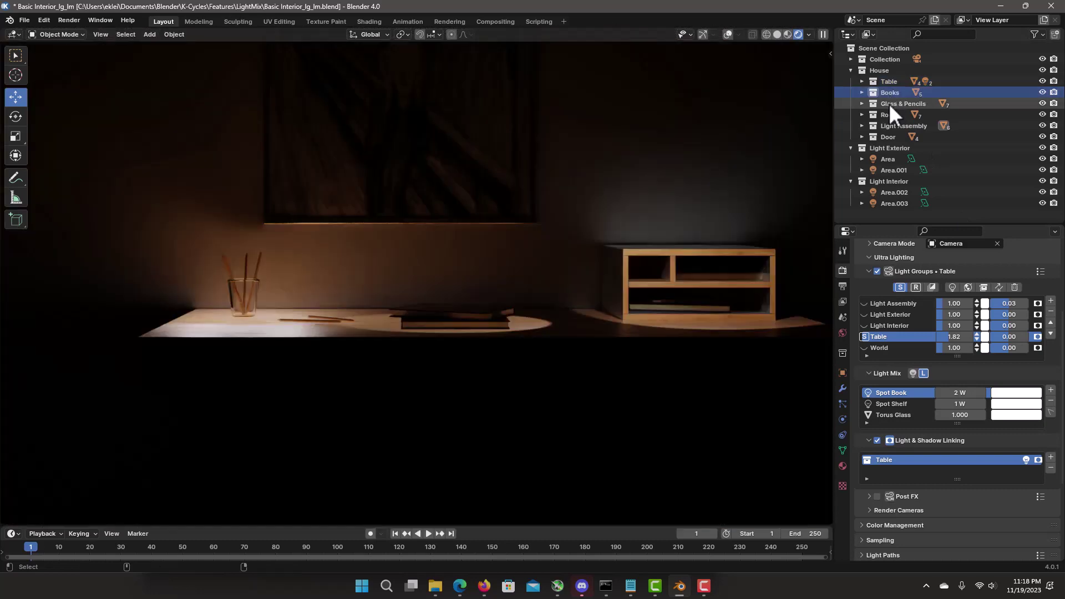
left_click(889, 104, "ctrl")
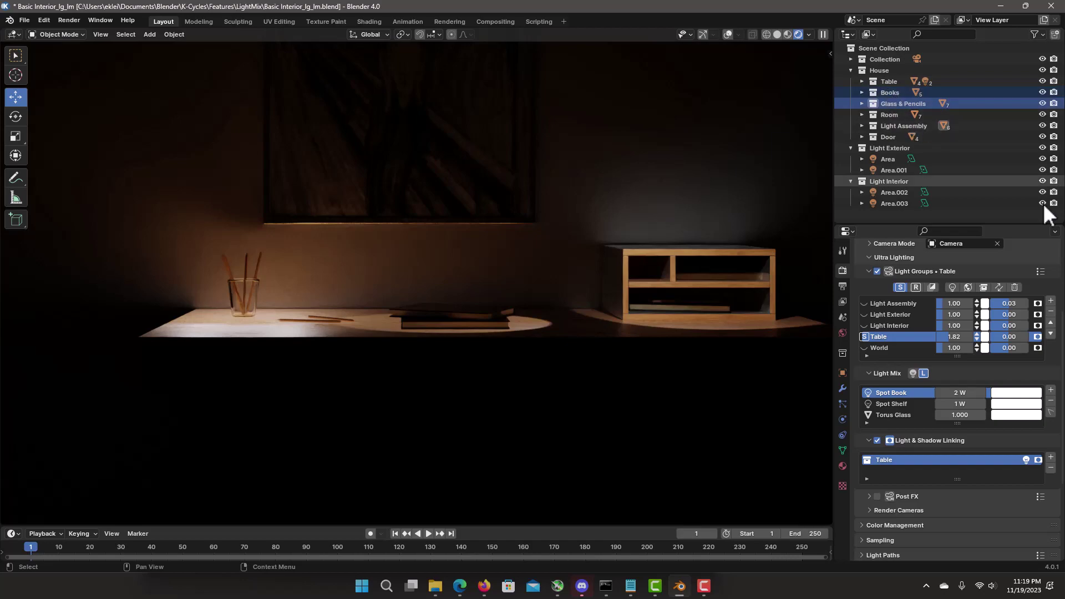
left_click(1051, 457)
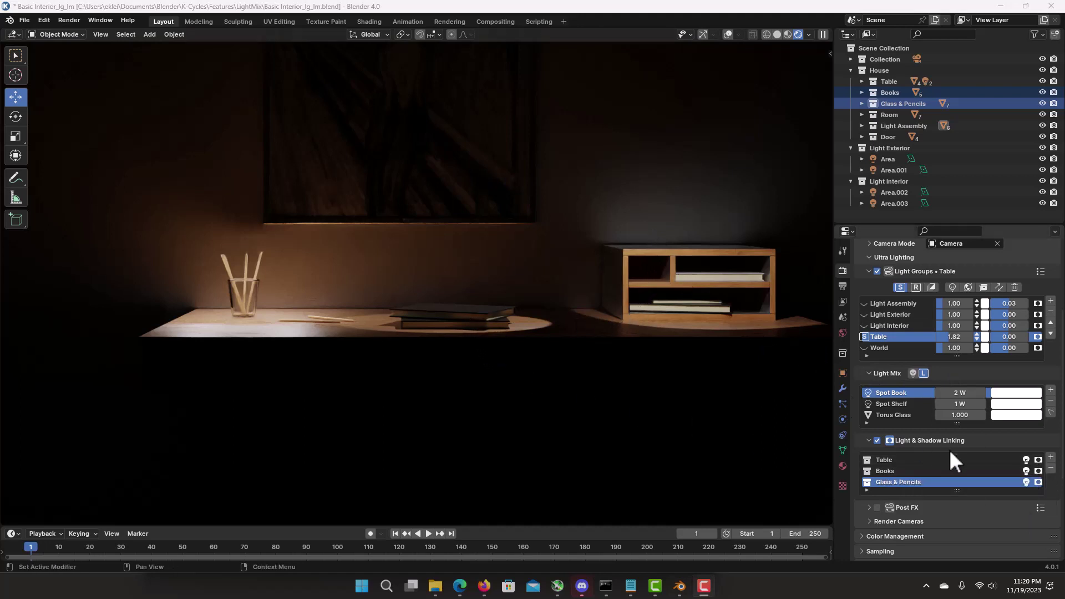
left_click(1037, 471)
left_click(1039, 459)
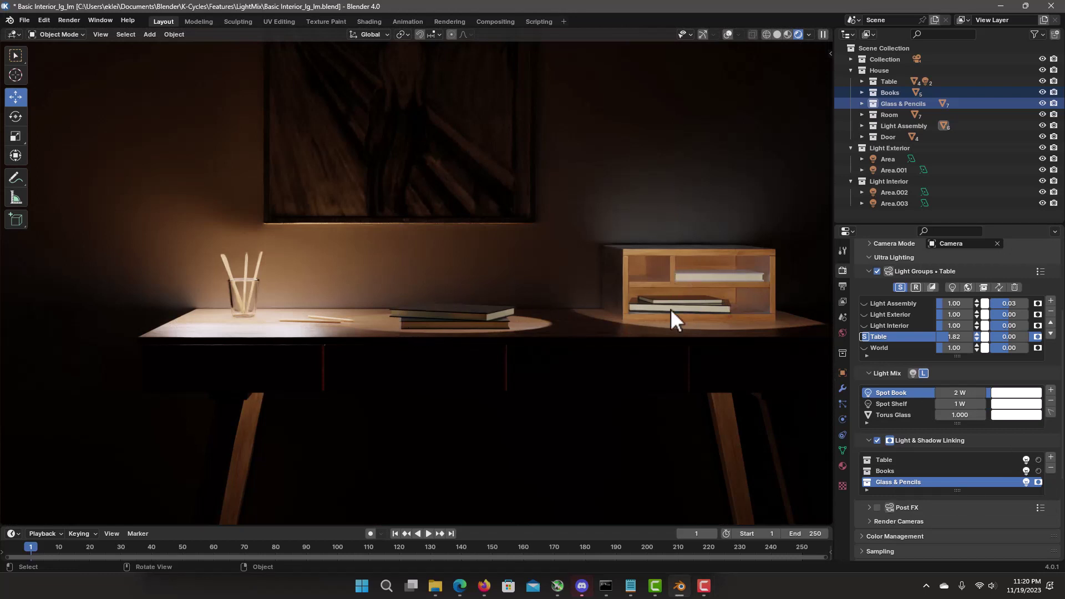
left_click(1026, 471)
left_click(1037, 460)
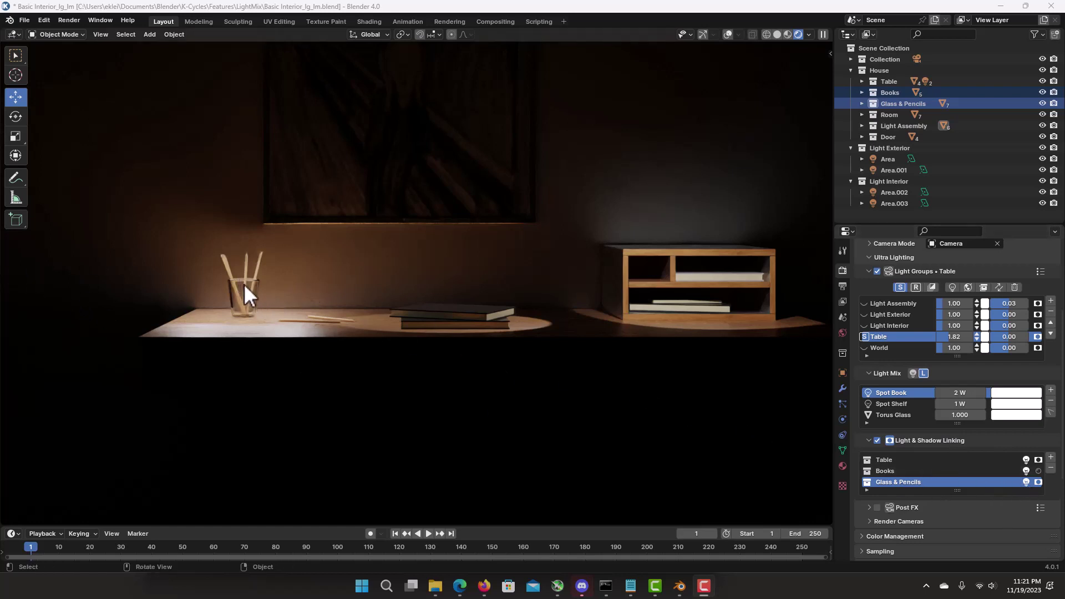
left_click(1027, 482)
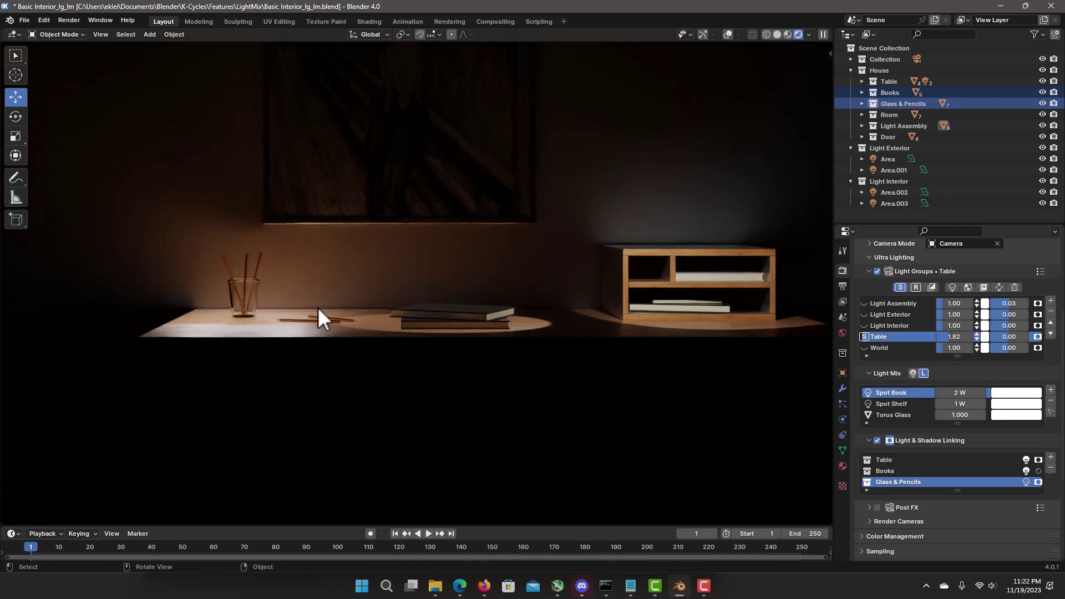
left_click(1026, 482)
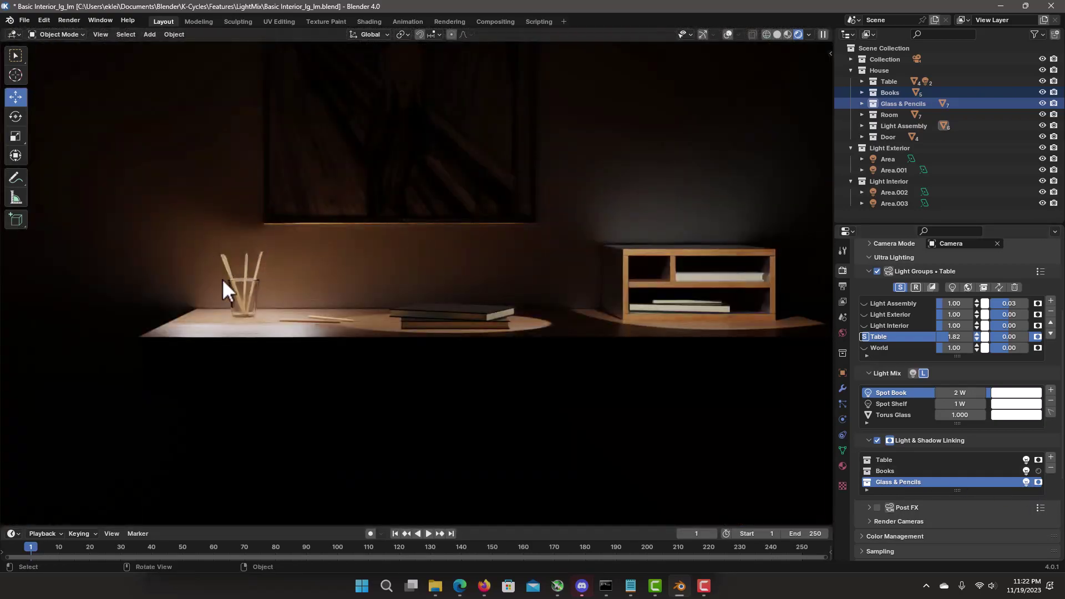
left_click(1025, 482)
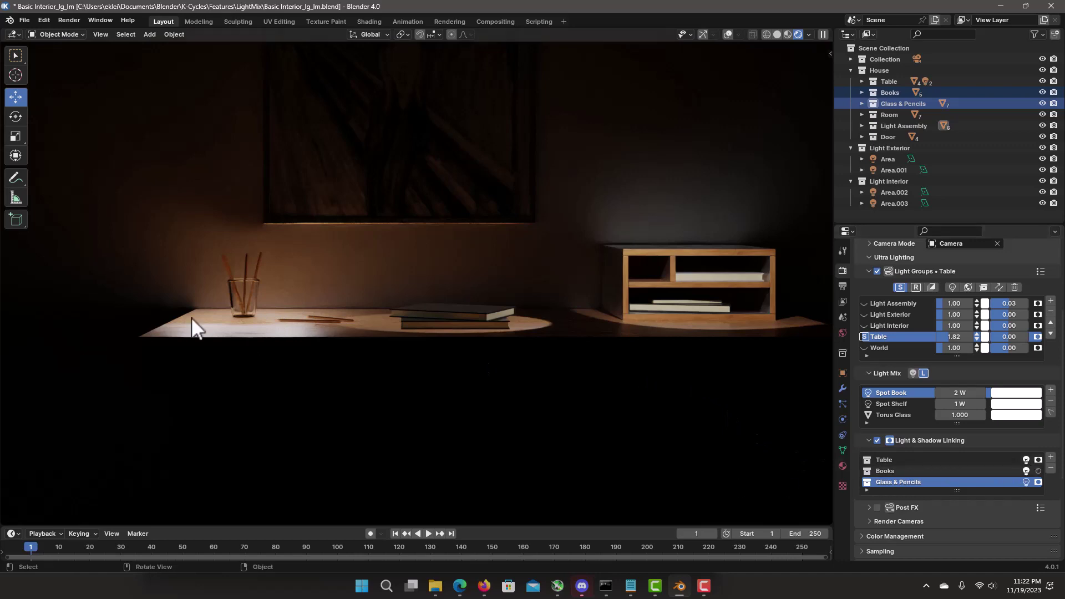
left_click(1027, 460)
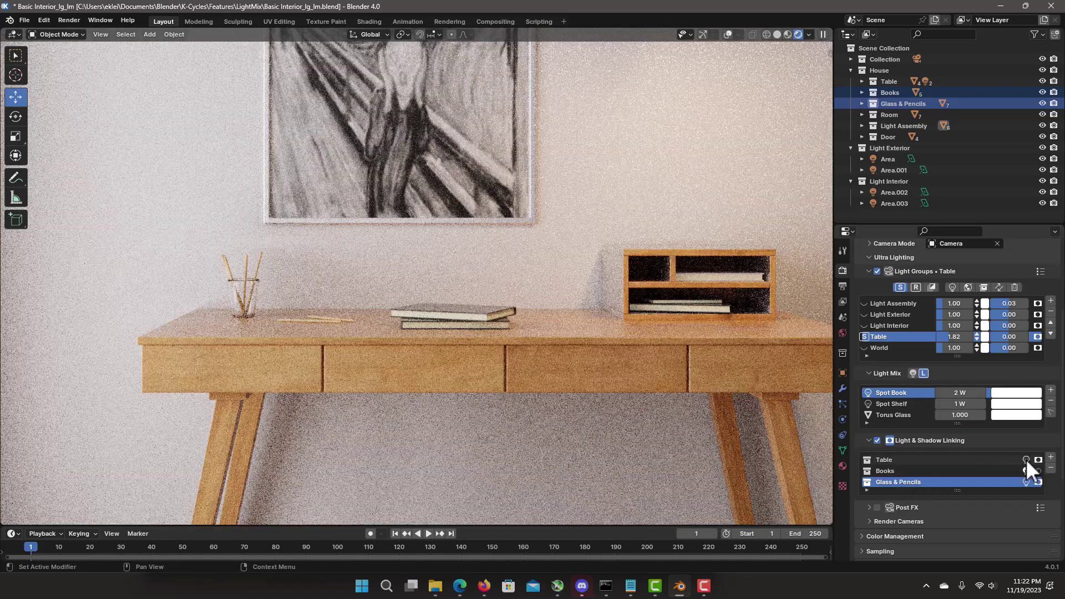
left_click(1026, 460)
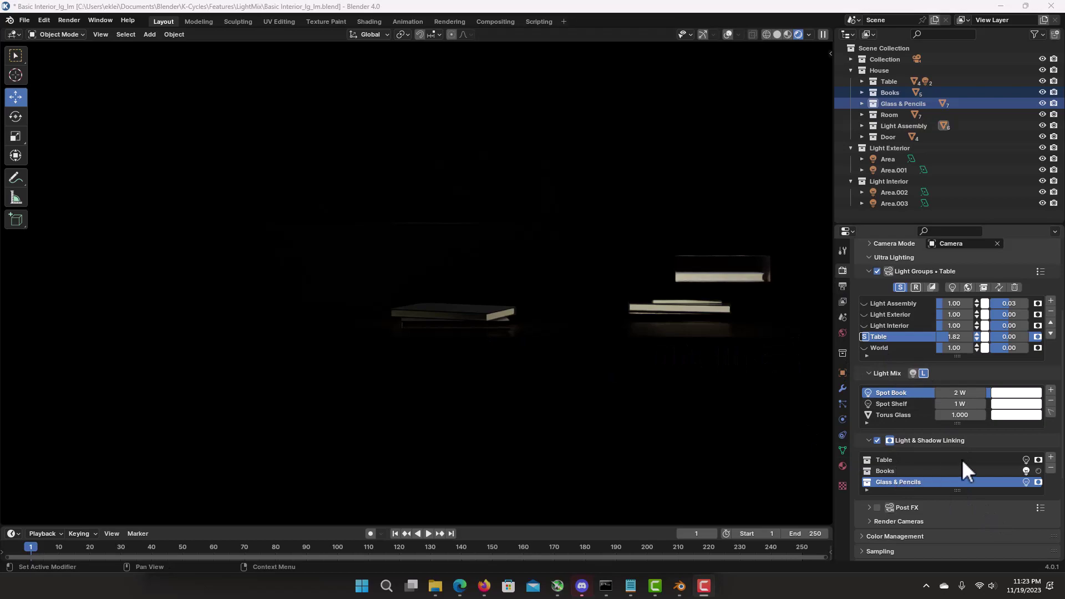
left_click(1037, 471)
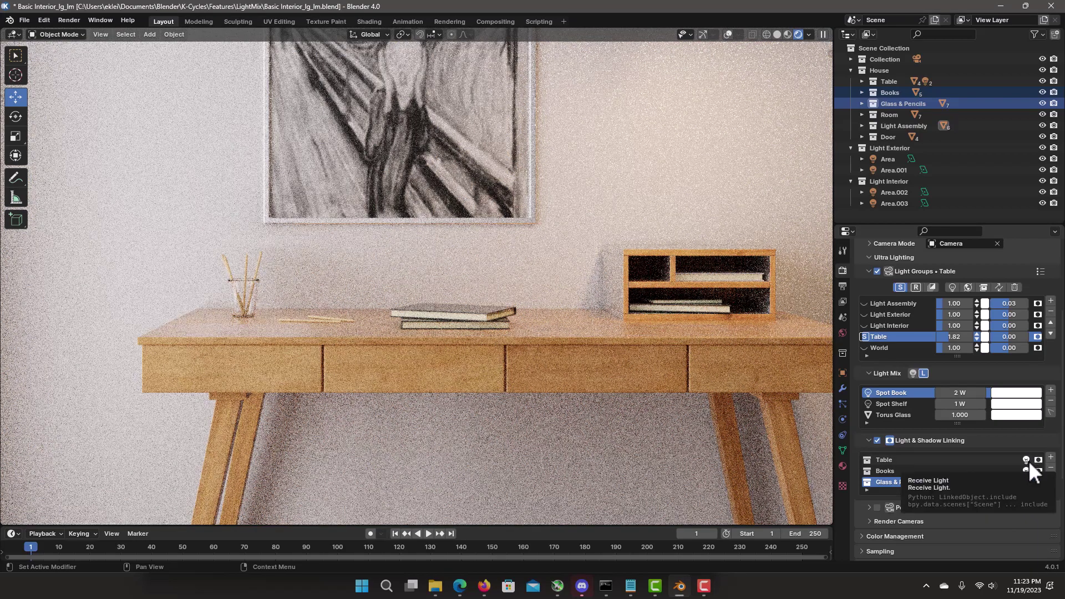
left_click(1027, 460)
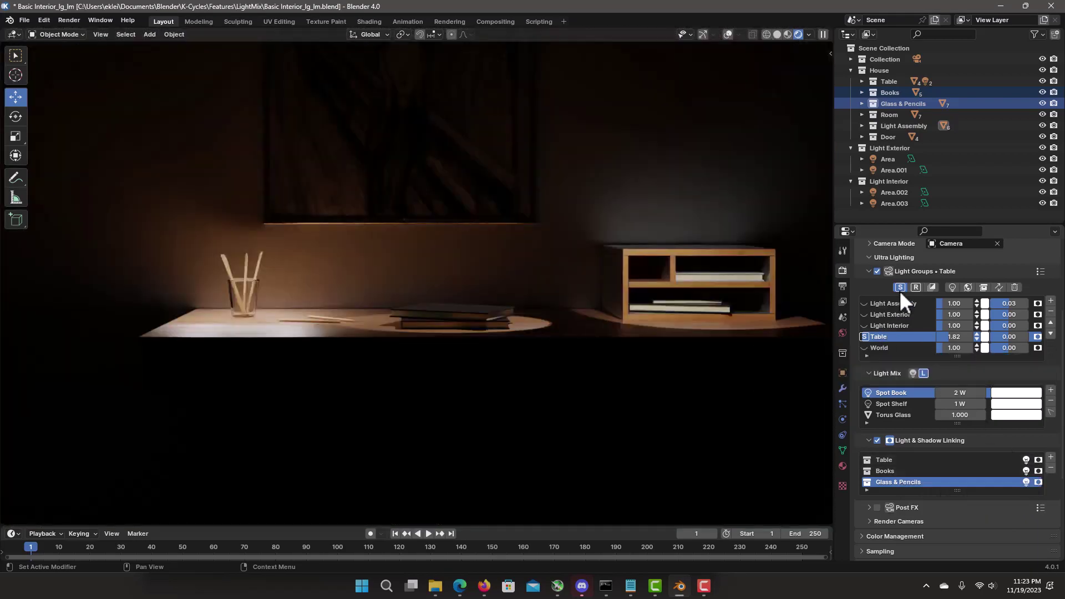
Step: Turn off light group soloing so the whole room renders, viewed through the scene camera
left_click(899, 287)
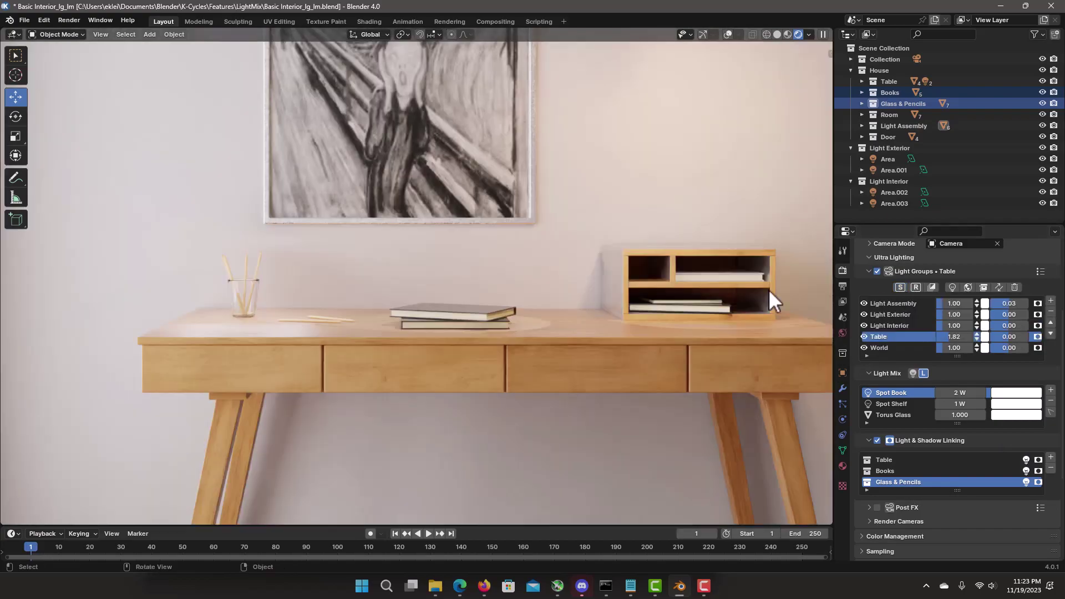
scroll(318, 317, "down", 3)
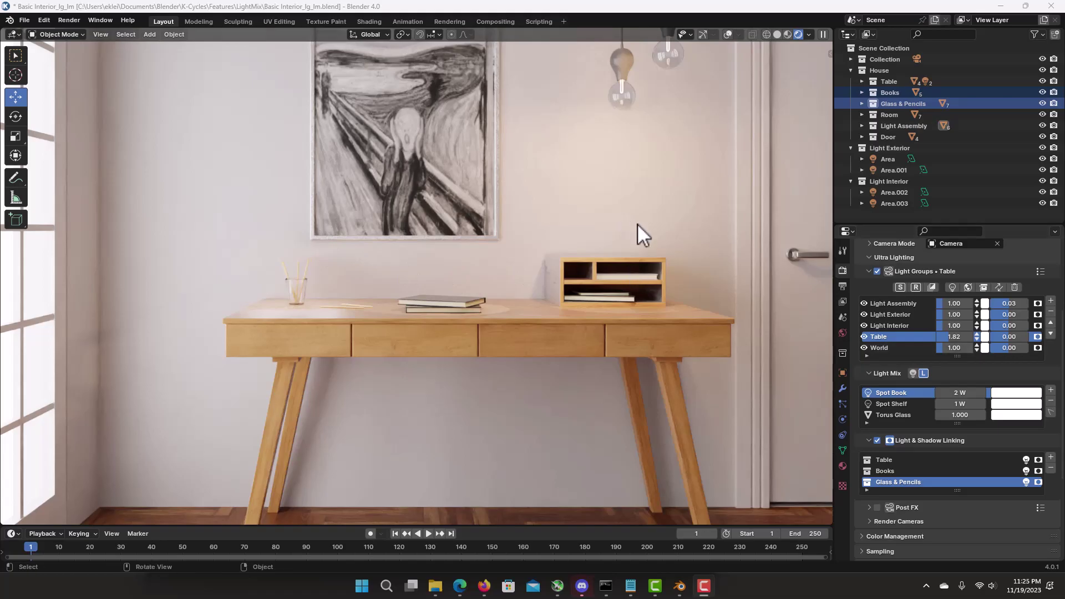
key("ctrl+KP_0")
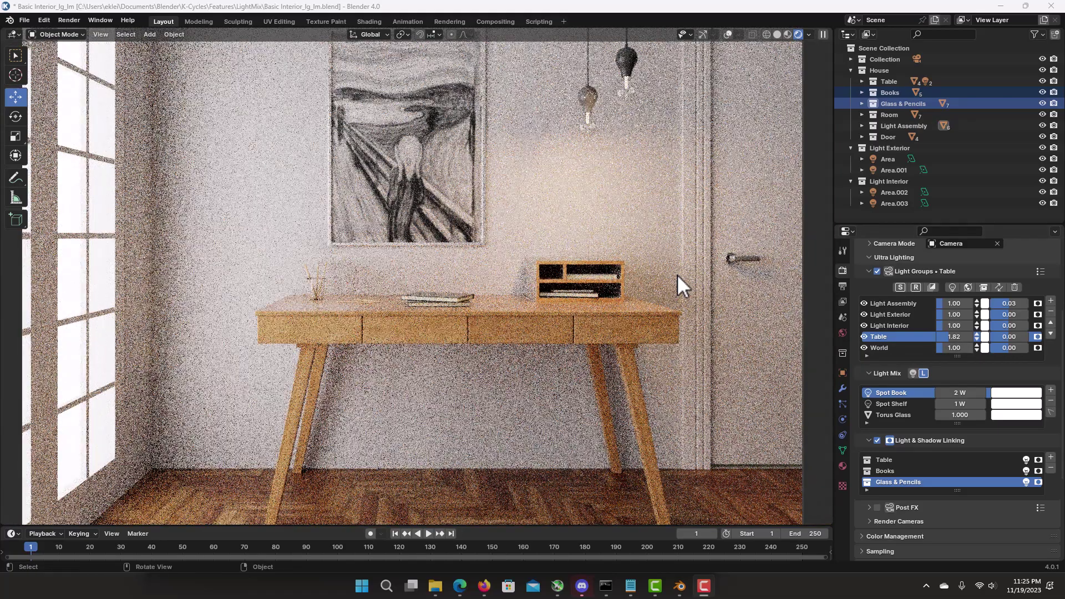
Step: Tweak several group strengths, then load the Default light group preset
left_click(1039, 271)
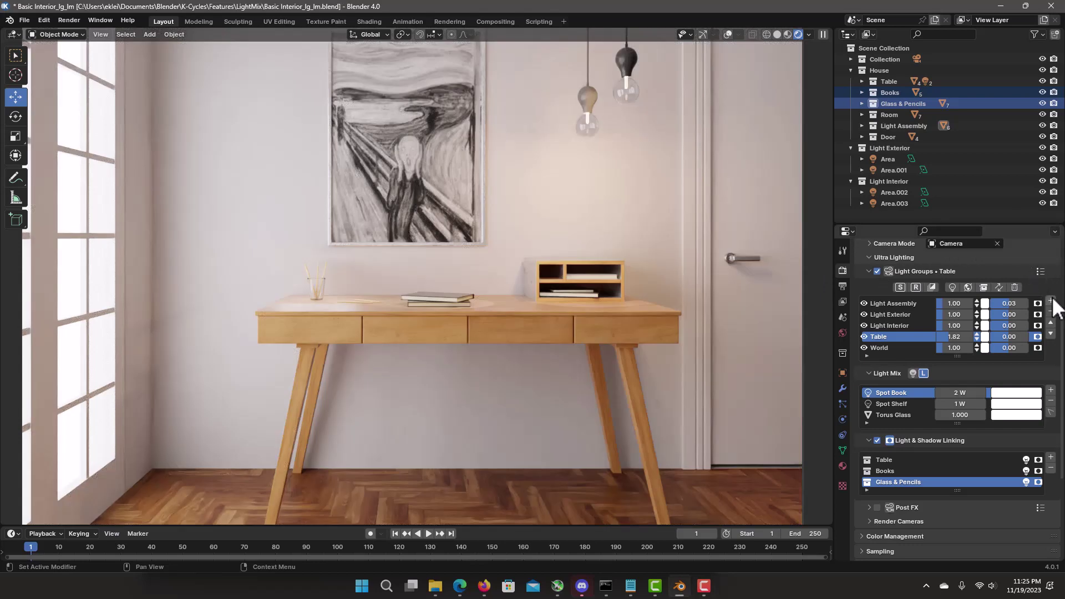
left_click(1038, 270)
left_click(1037, 270)
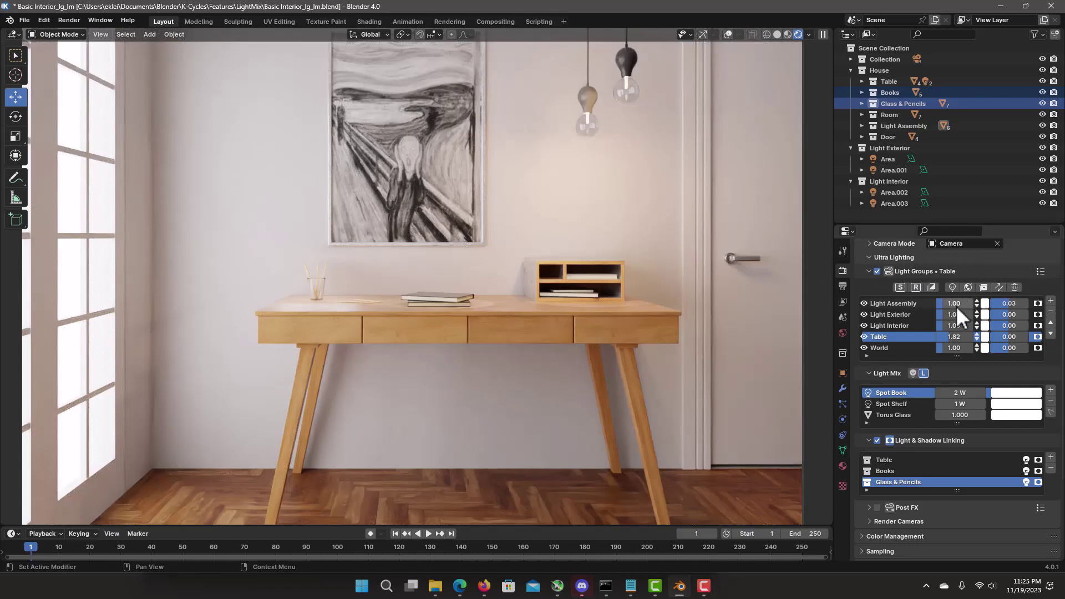
left_click_drag(944, 304, 982, 326)
left_click(1040, 272)
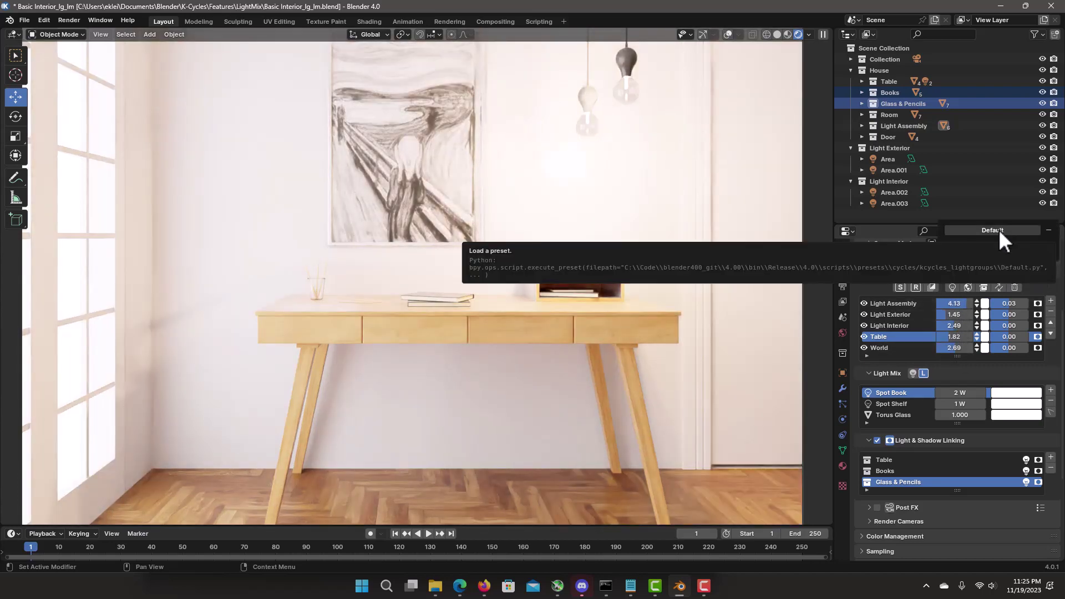
left_click(950, 270)
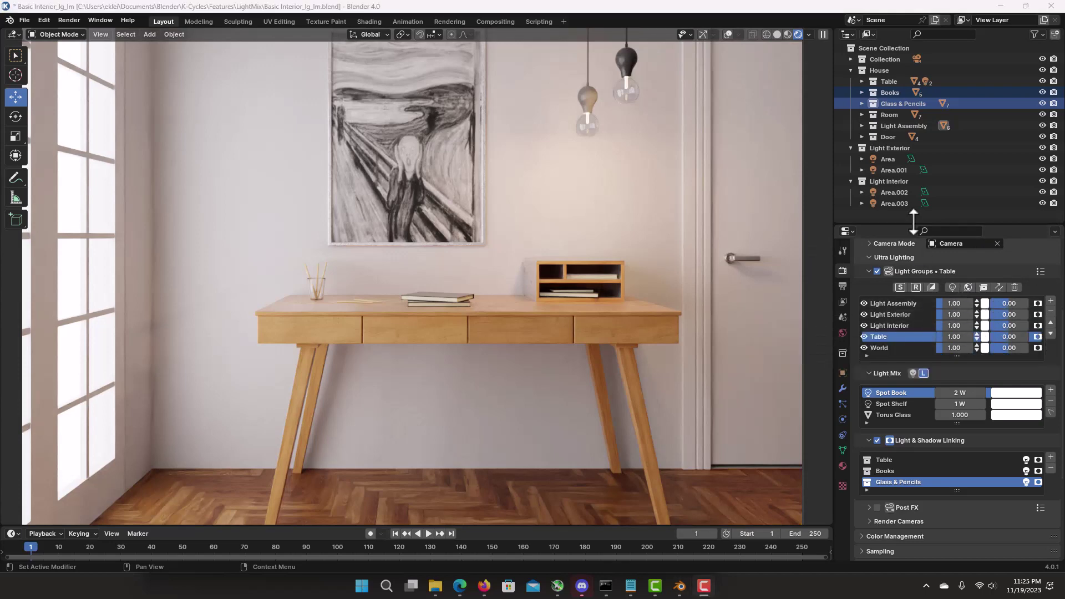
Step: Set the Light Exterior group to strength 1.67 and exposure 0.45
left_click(905, 315)
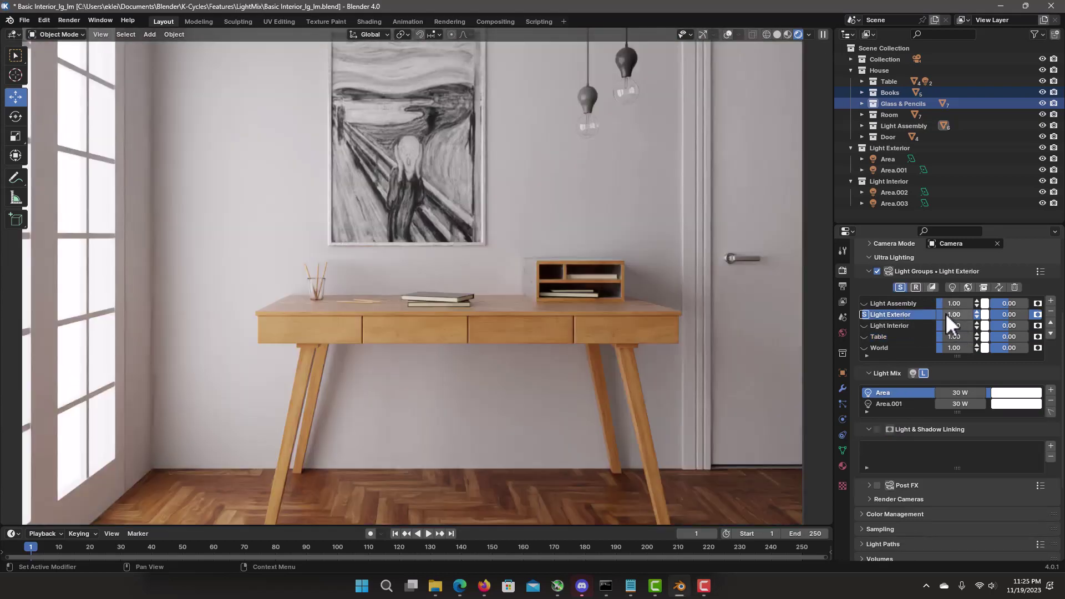
left_click_drag(946, 313, 972, 313)
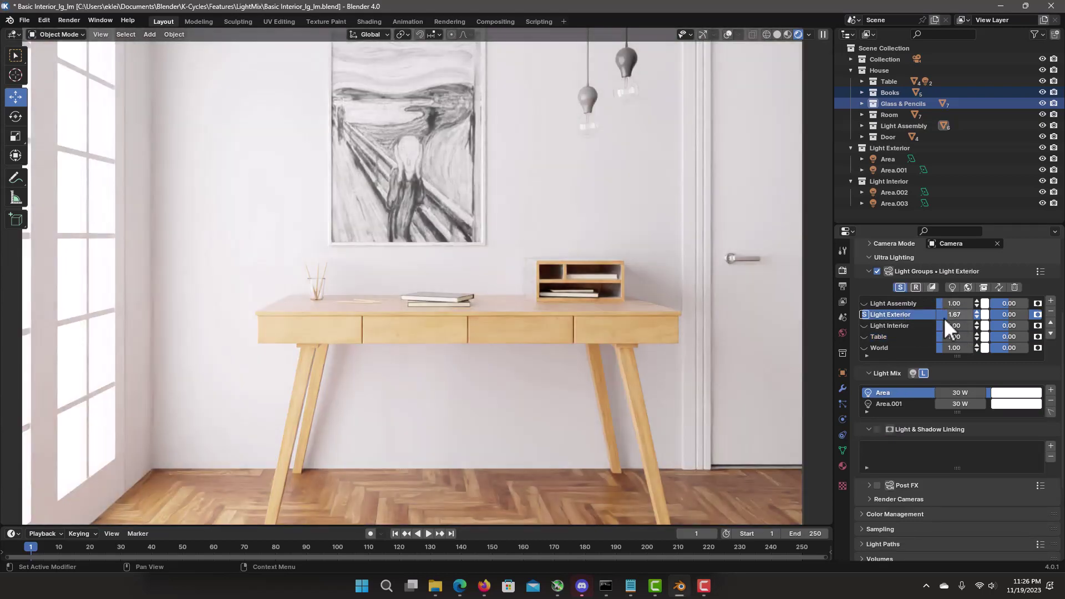
left_click(916, 324)
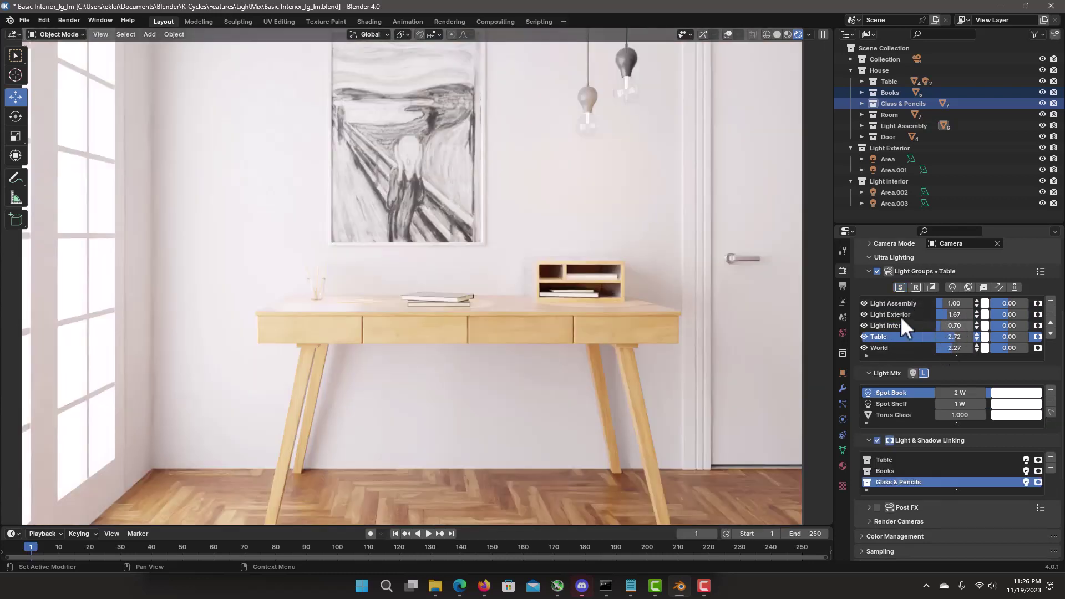
left_click(896, 314)
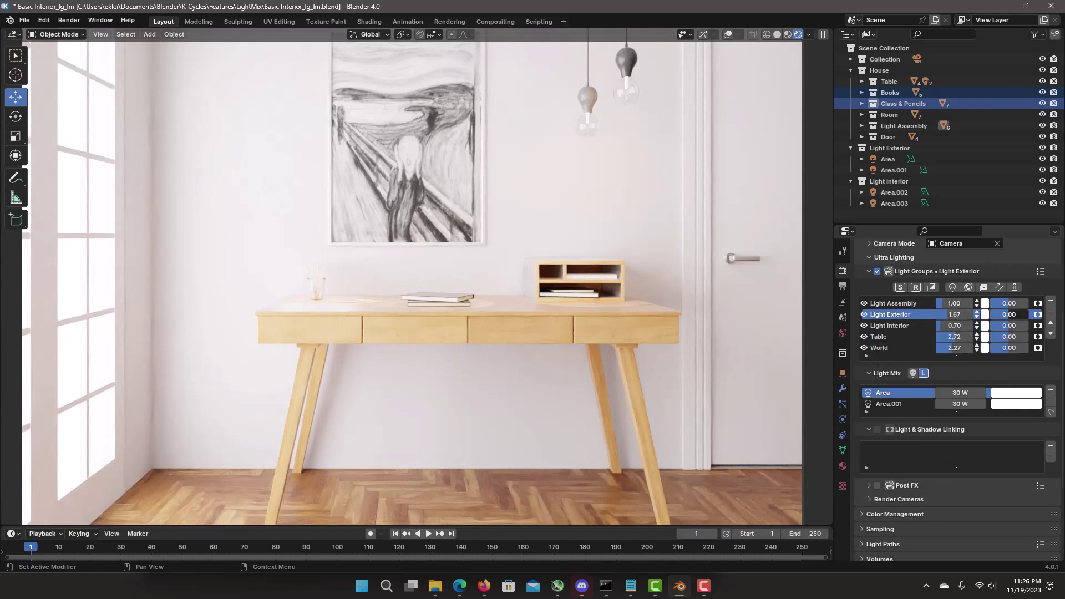
left_click_drag(1009, 315, 1021, 315)
Step: Save the current light mix as a new preset named 'Dalylight' (Daylight)
left_click(1040, 271)
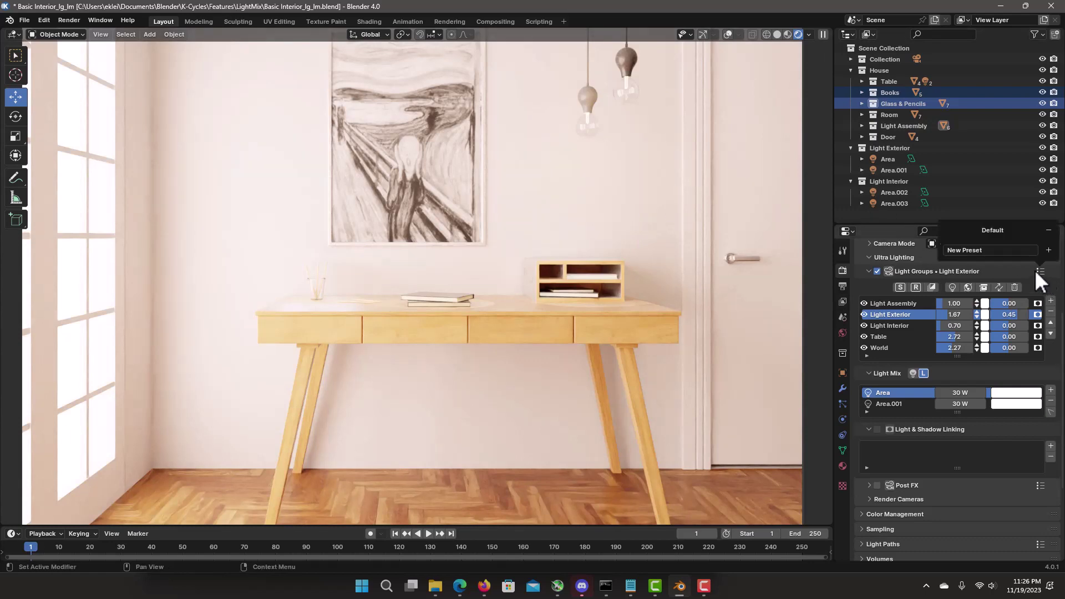
left_click(993, 251)
type("Dalylight")
left_click(1049, 250)
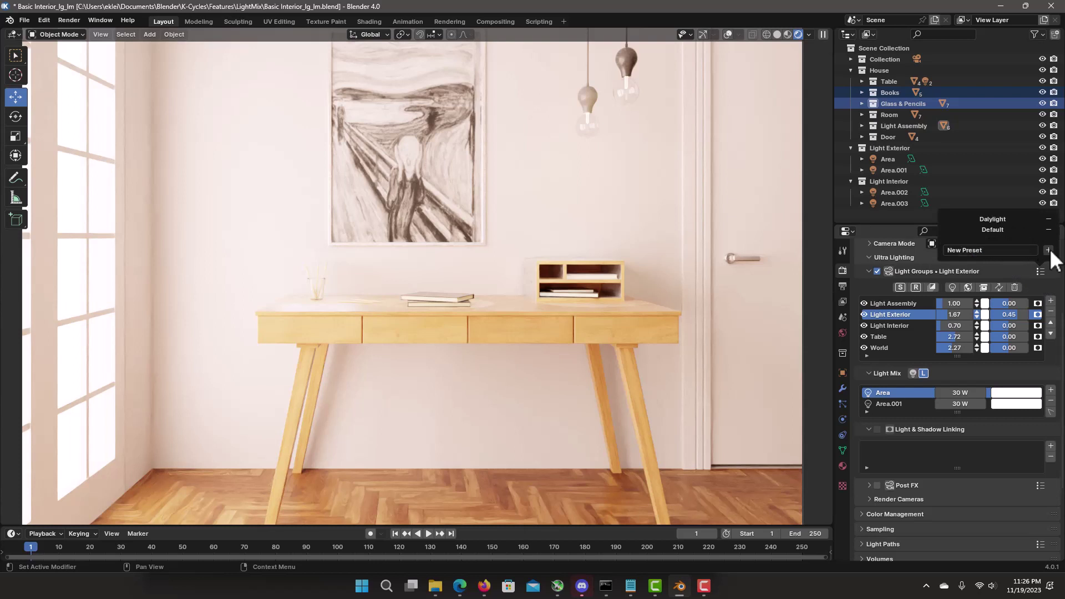
Step: Reset the light groups to defaults, then solo and dim the Light Exterior group
left_click(1020, 228)
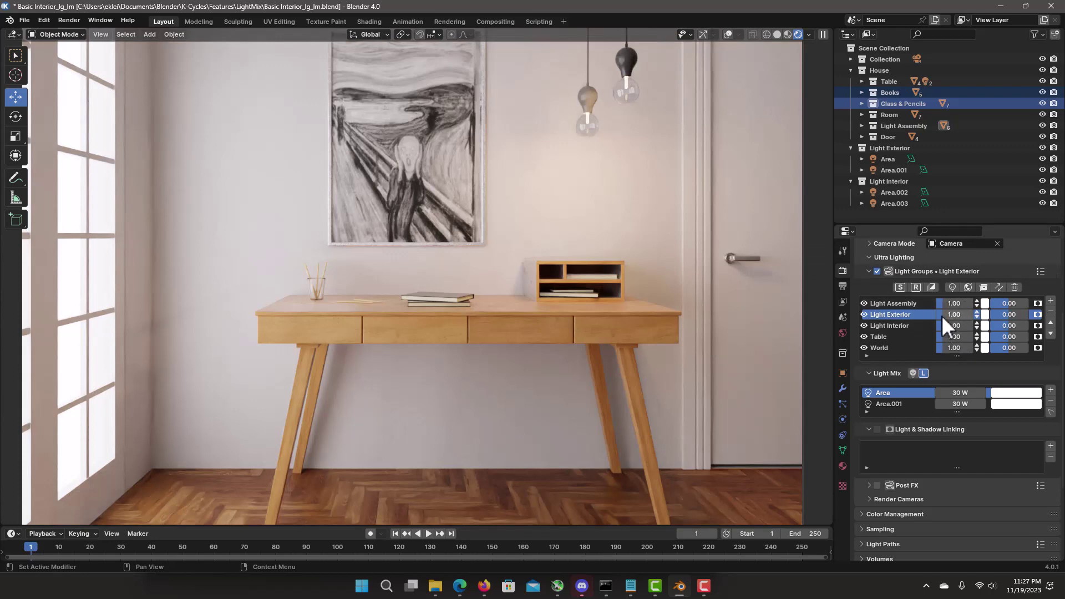
left_click(902, 287)
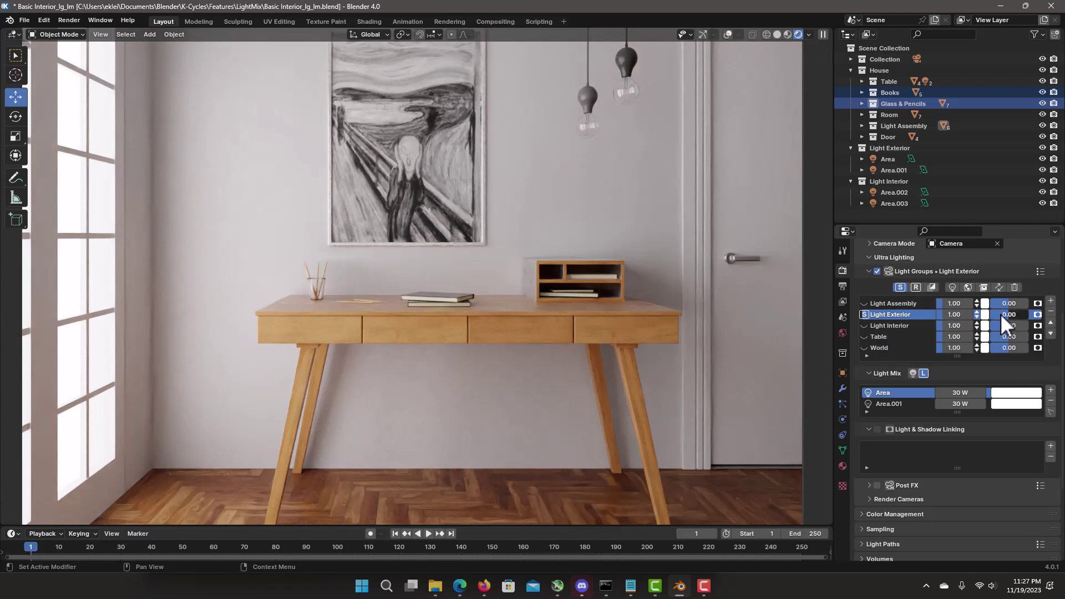
left_click_drag(1009, 314, 1030, 314)
left_click_drag(955, 315, 927, 321)
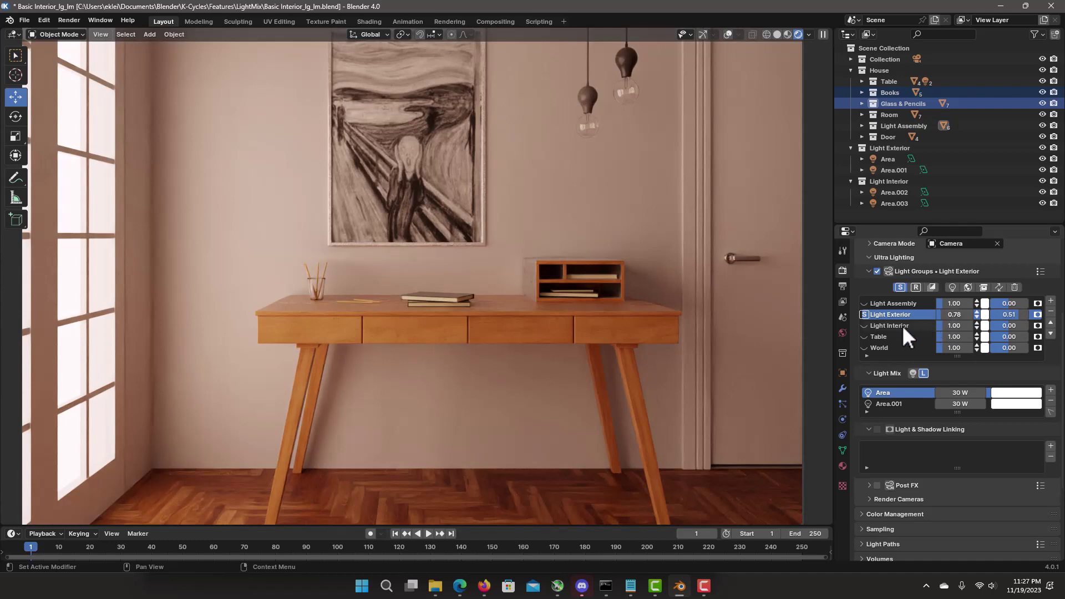
Step: Brighten Light Interior, raise World strength to 1.90, and solo the Table light group
left_click(901, 326)
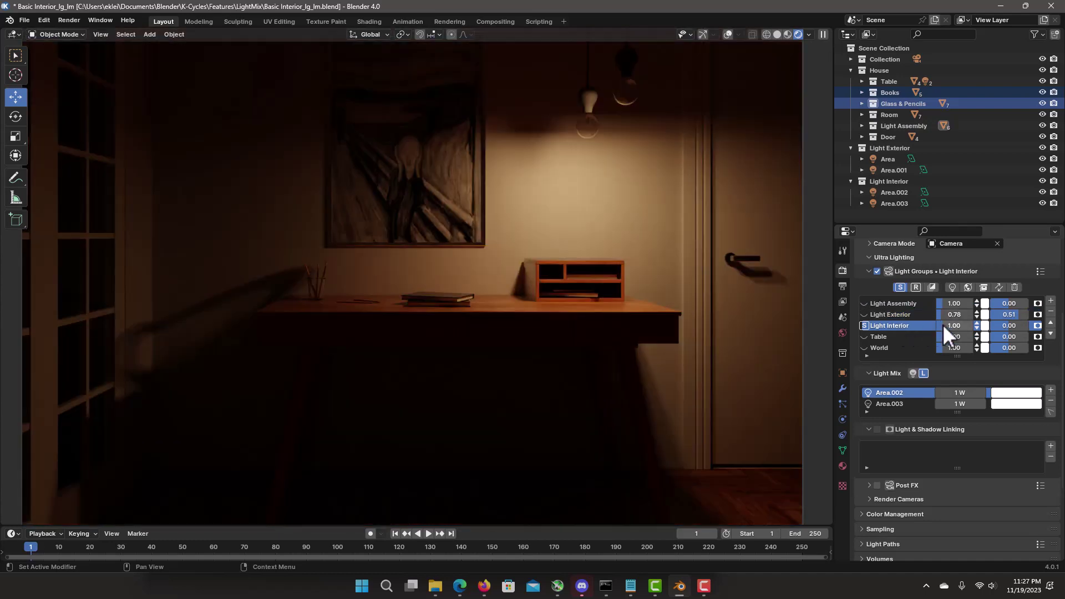
left_click_drag(954, 325, 1047, 367)
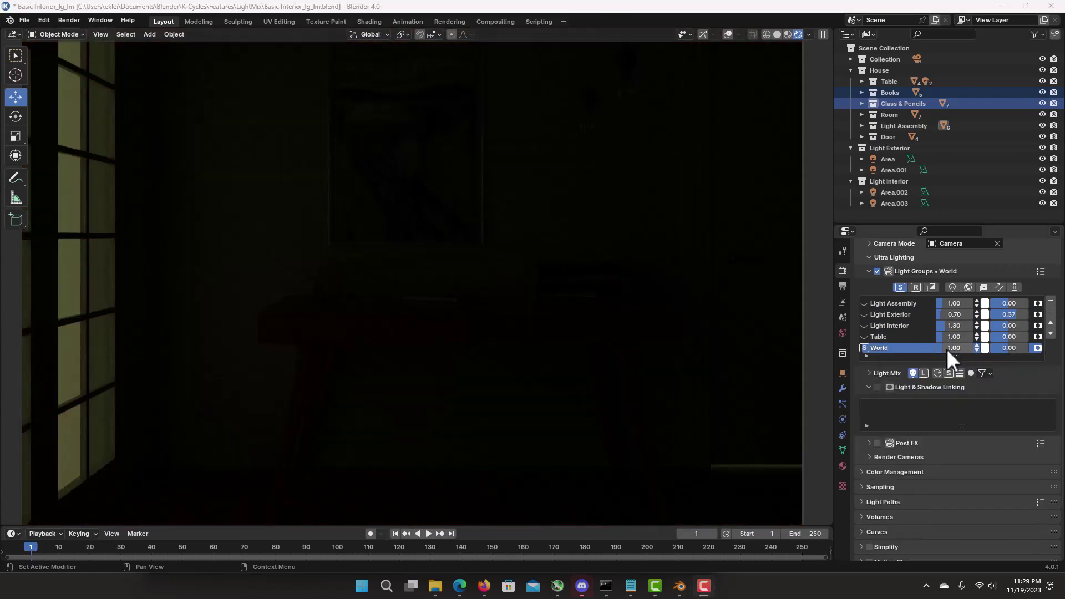
left_click_drag(945, 348, 1018, 336)
left_click(927, 337)
left_click(901, 286)
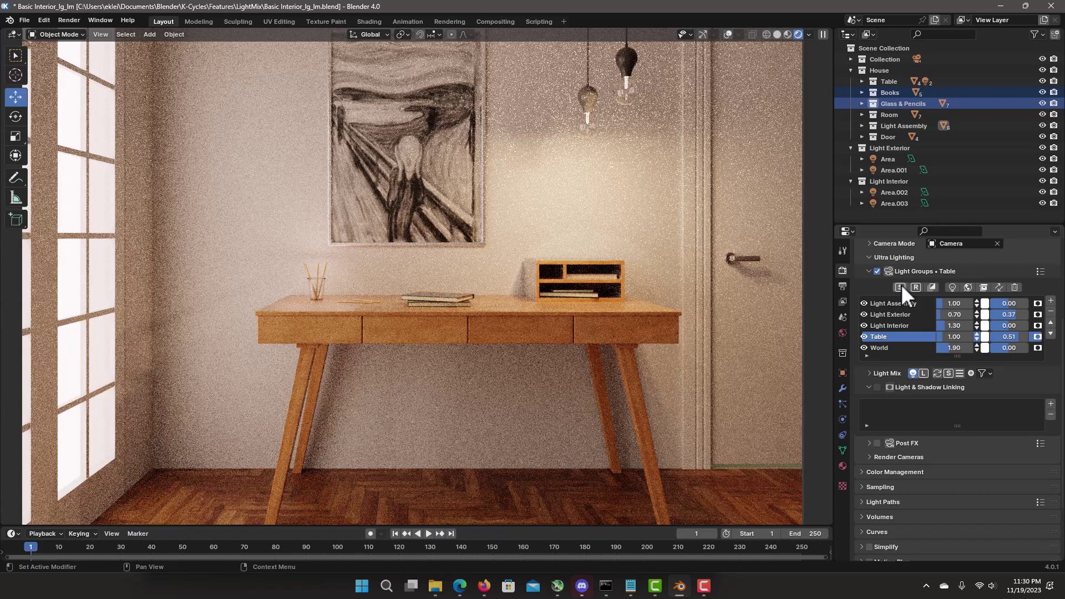
left_click(901, 285)
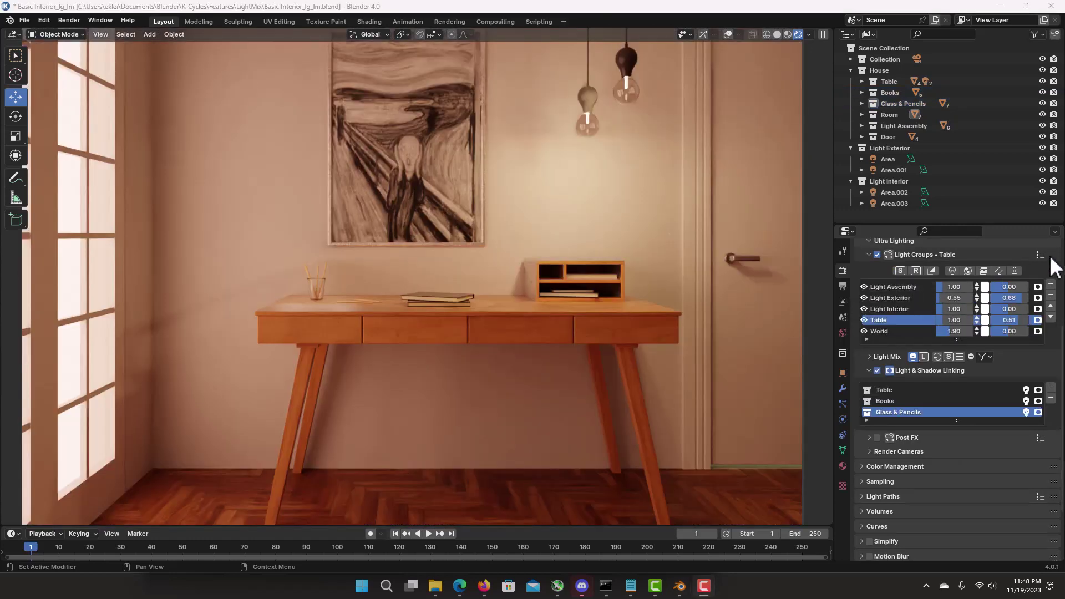
Step: Compare the Daylight and Night light-group presets twice, finishing with the Sunset preset
left_click(1018, 230)
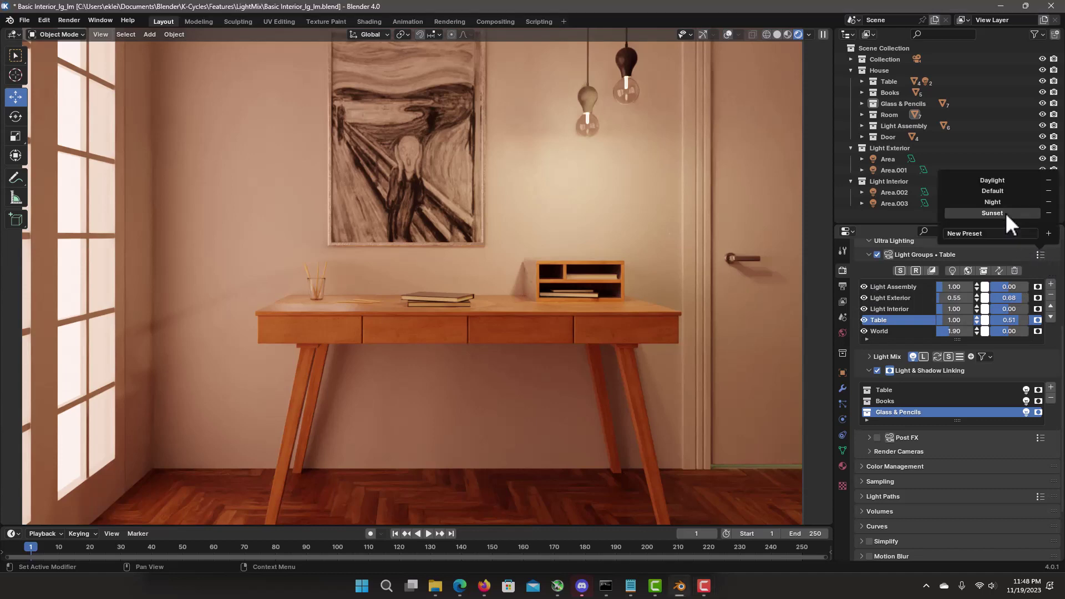
left_click(996, 178)
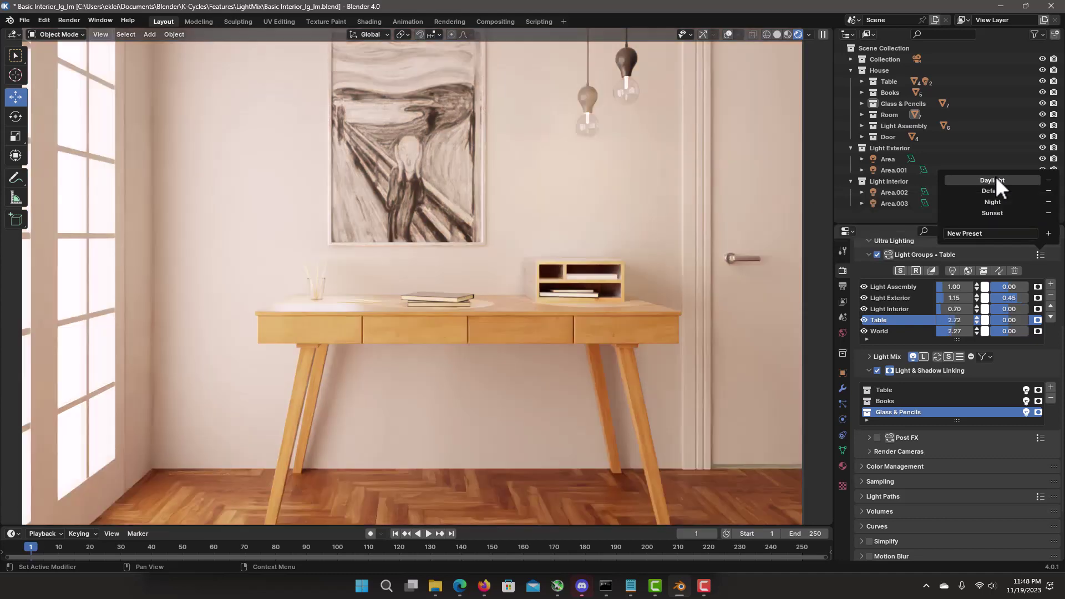
left_click(994, 201)
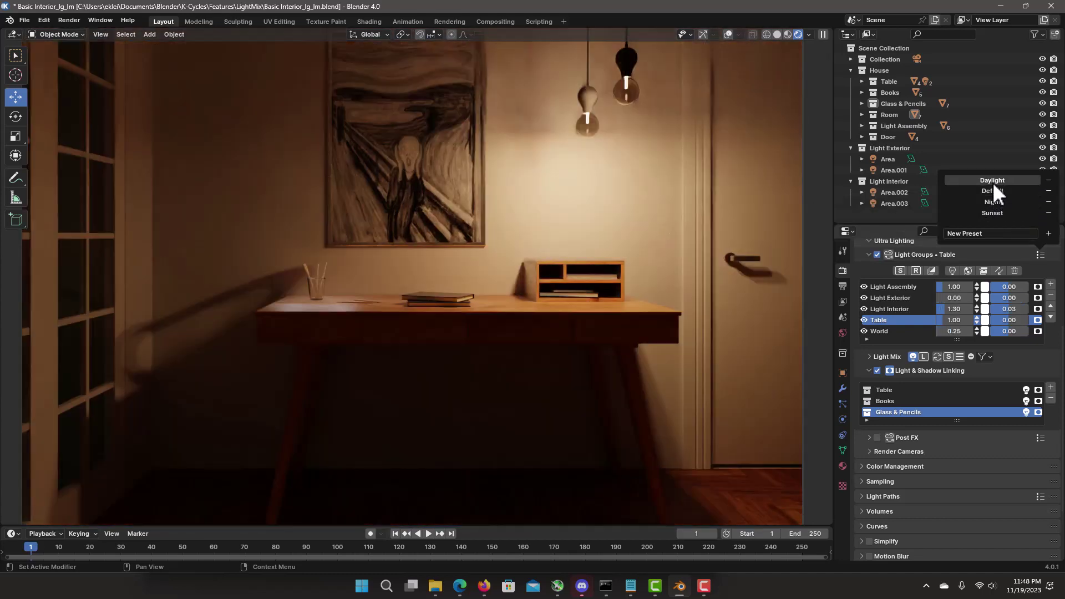
left_click(993, 181)
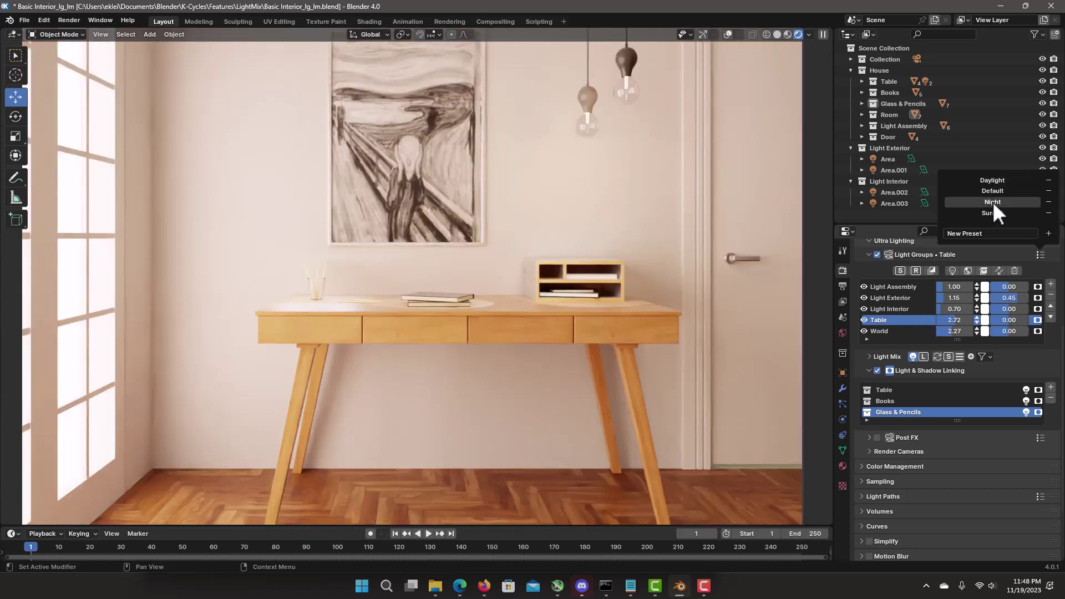
left_click(993, 202)
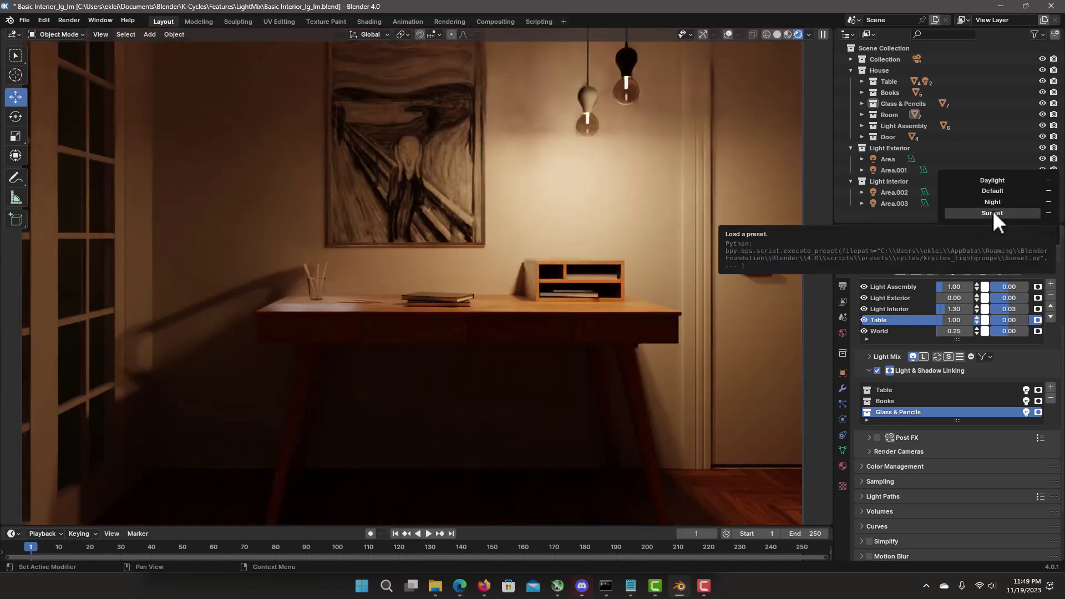
left_click(993, 212)
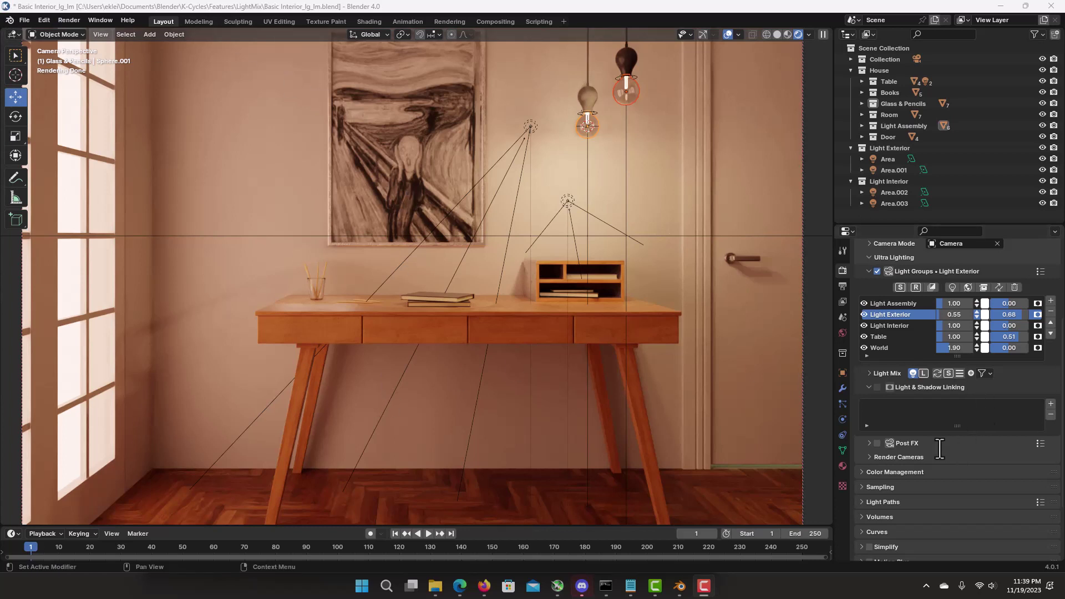
Step: Enable Post FX Bloom and Flares at Power 3.97, masked to the Sphere.001 bulb
left_click(869, 442)
scroll(877, 383, "down", 4)
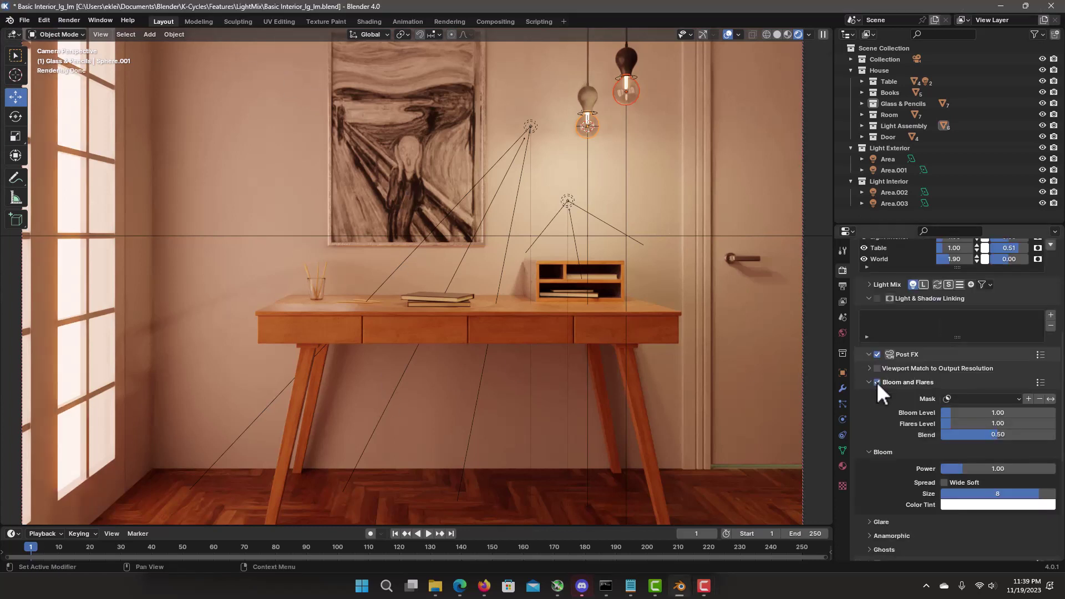
left_click_drag(960, 467, 1008, 468)
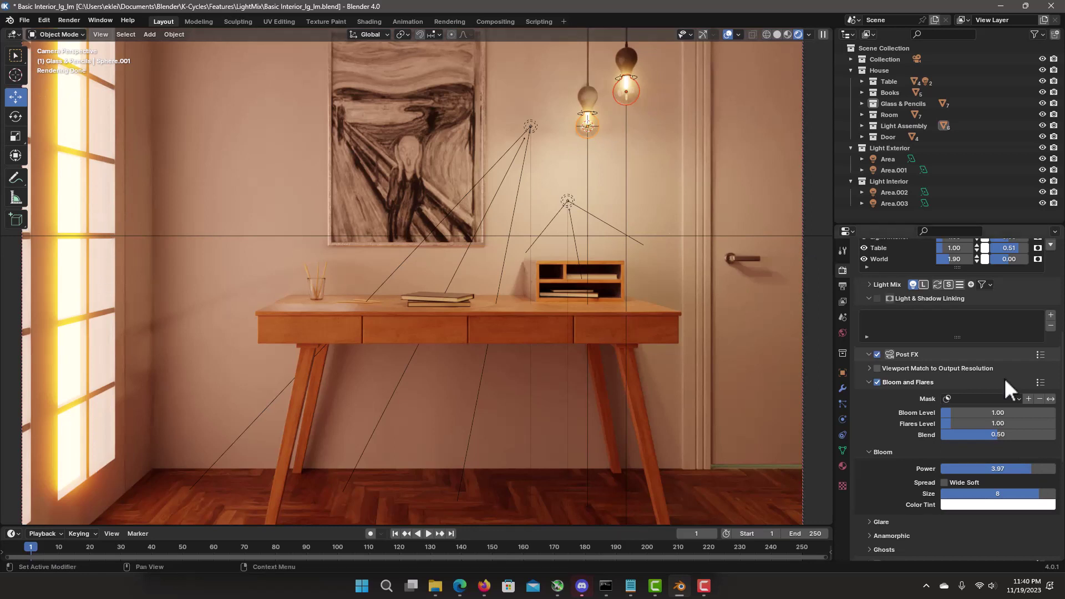
left_click(623, 90, "shift")
left_click(623, 90, "shift")
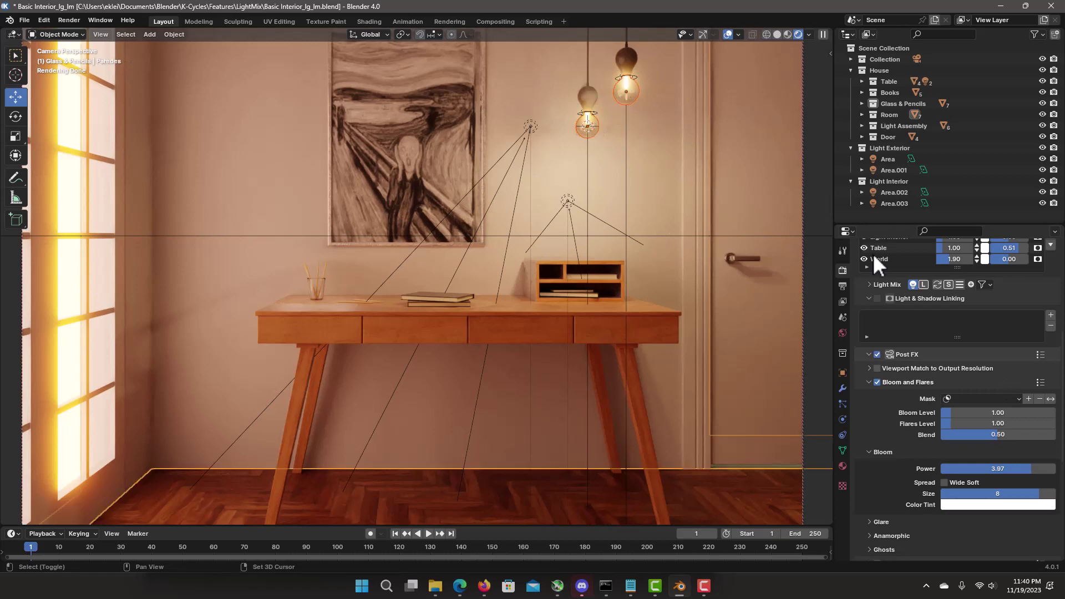
left_click(1029, 399)
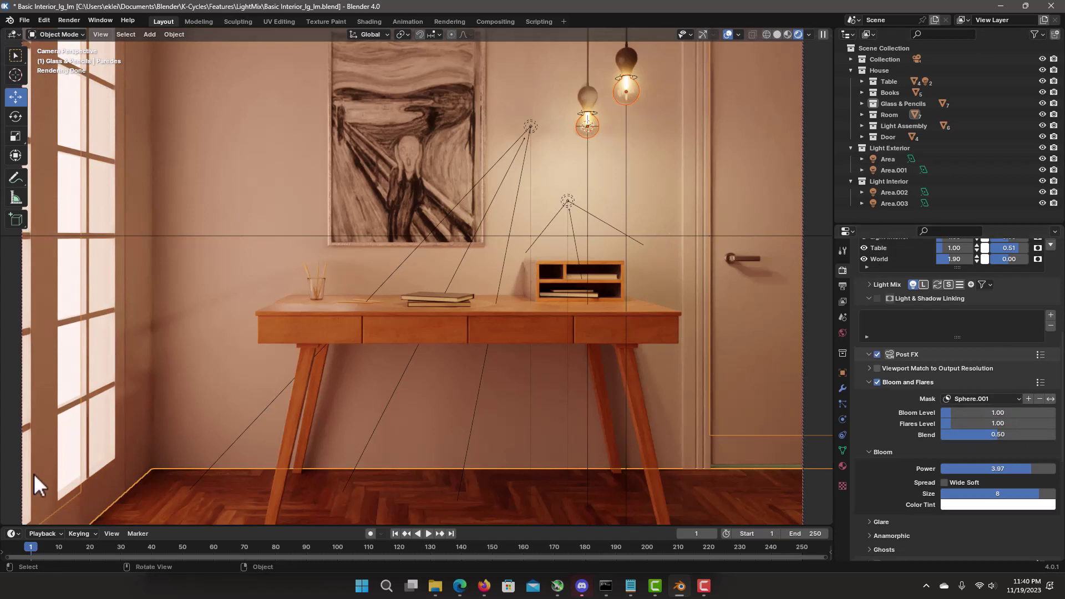
Step: Enable Tone Mapping with Exposure 1.27, Contrast 1.11 and White Balance 0.07
left_click(869, 382)
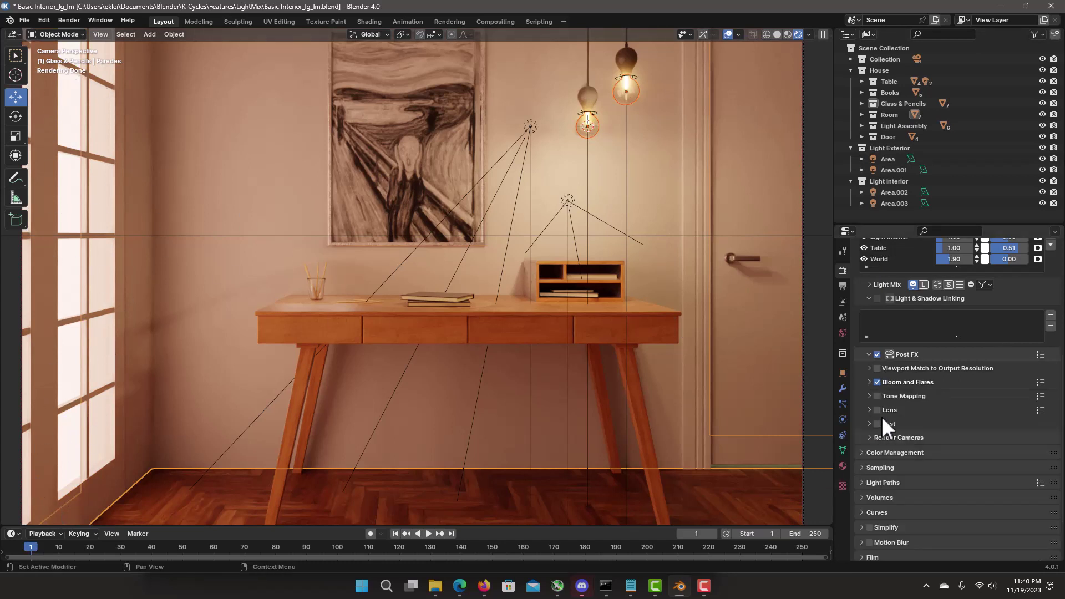
left_click(878, 396)
left_click(910, 397)
mouse_move(997, 437)
left_mouse_down()
mouse_move(1011, 437)
mouse_move(1009, 427)
left_mouse_up()
left_click_drag(997, 482, 1002, 482)
left_click_drag(983, 426, 988, 427)
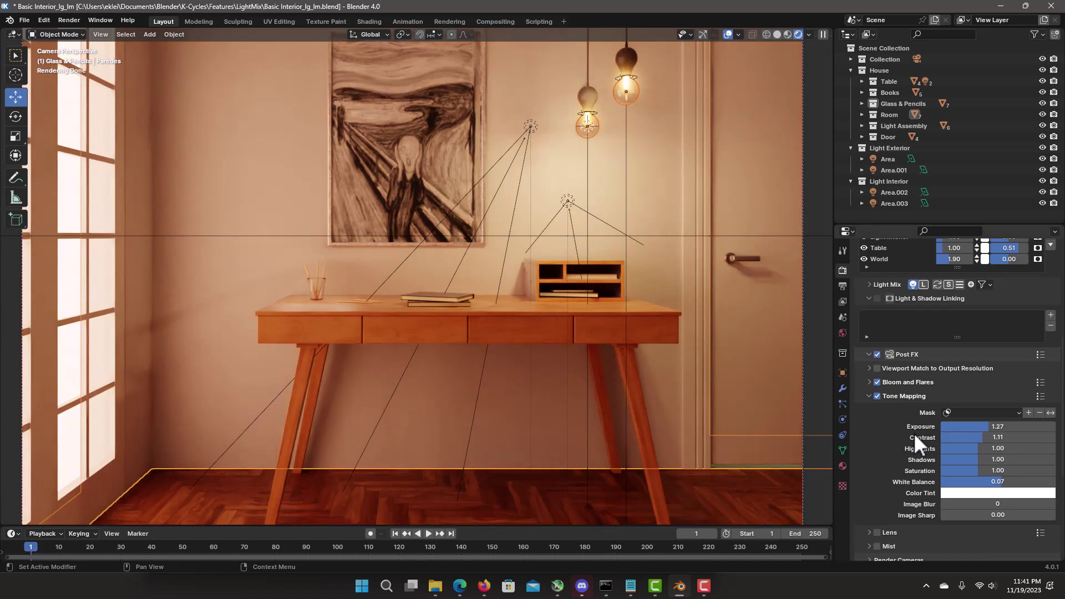
left_click(869, 396)
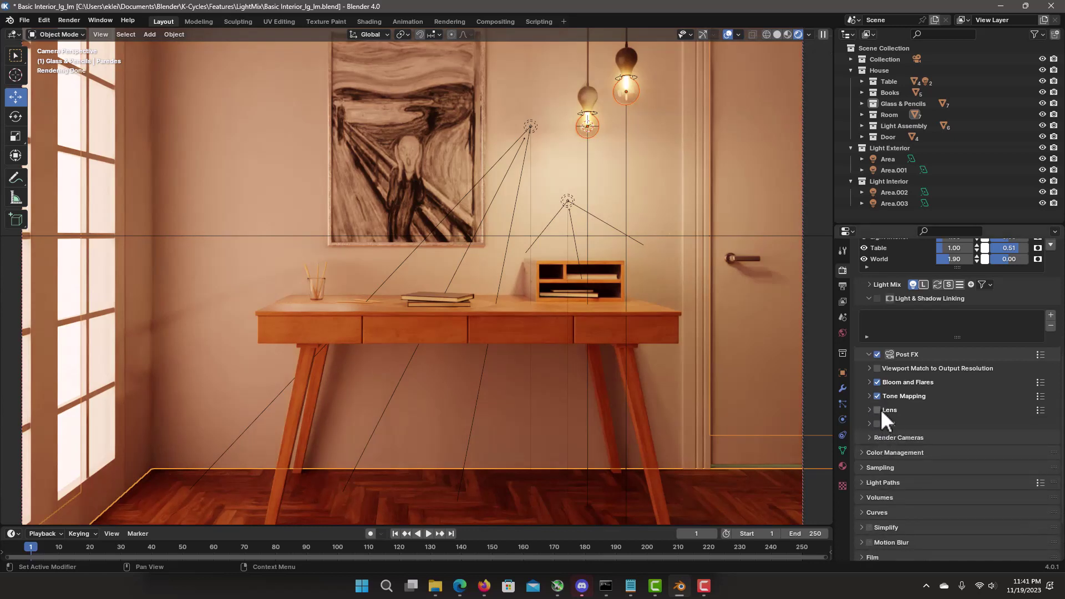
Step: Enable Lens effects with a Vignette Intensity of 0.70
left_click(877, 410)
left_click(870, 410)
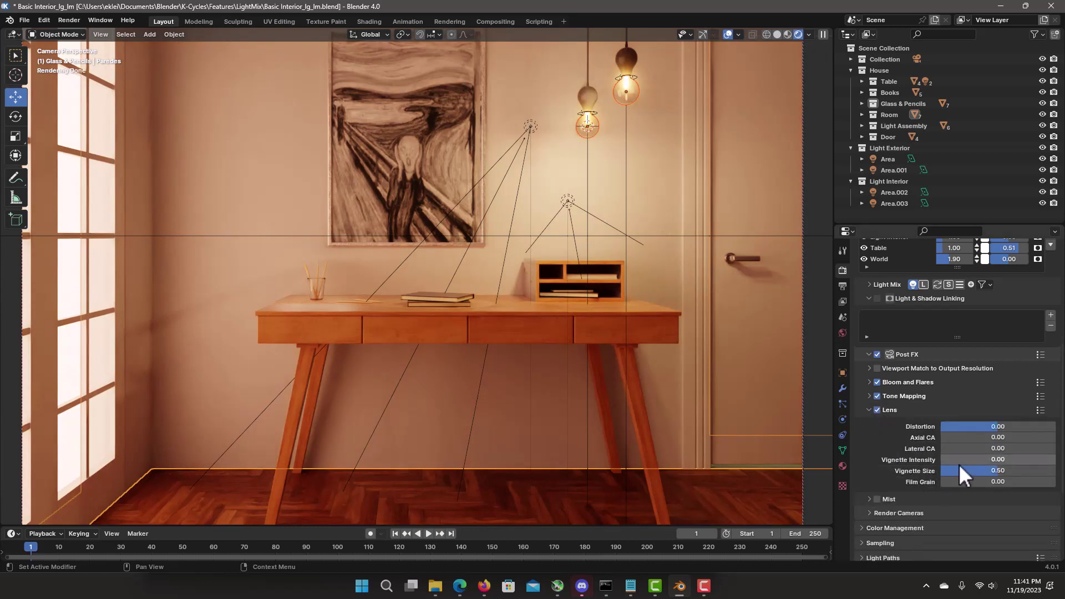
left_click_drag(944, 461, 1020, 461)
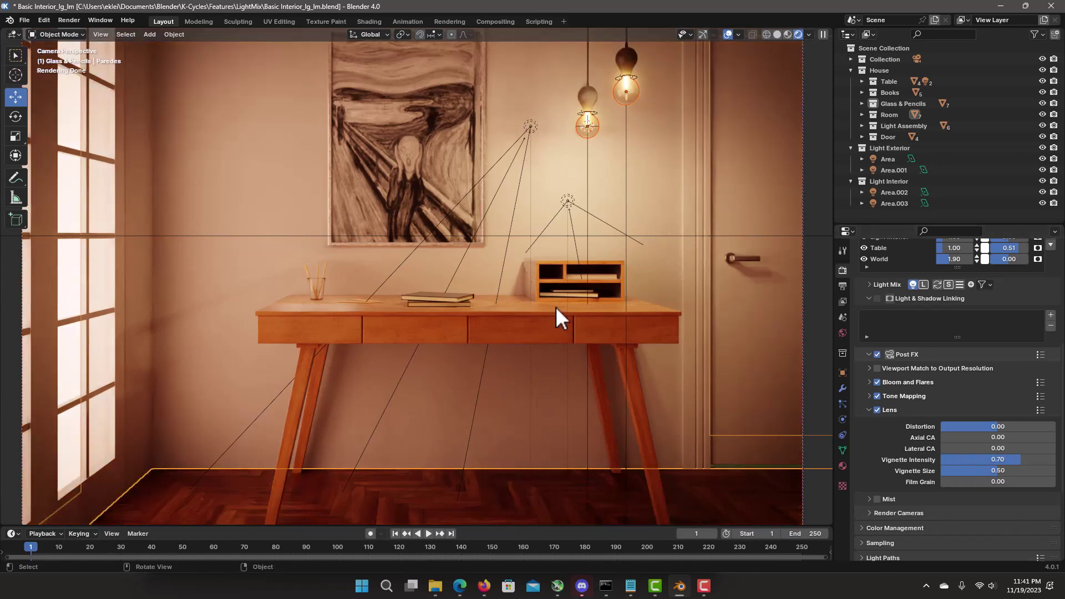
Step: Render the final desk image with F12, compare it against the scene, then close it
key("F12")
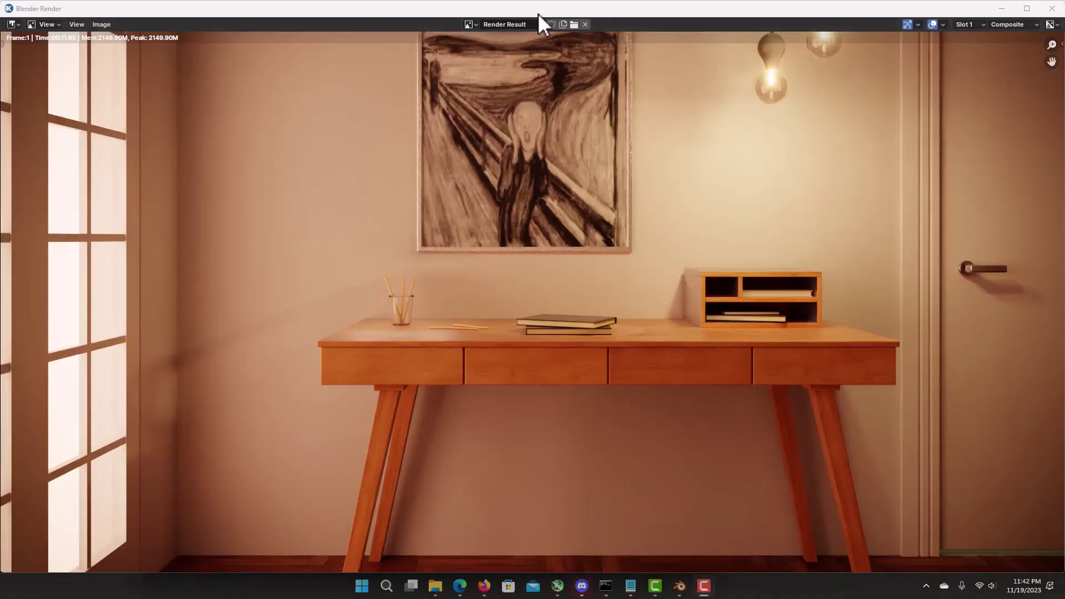
left_click_drag(538, 14, 504, 348)
left_click(729, 35)
left_click(688, 578)
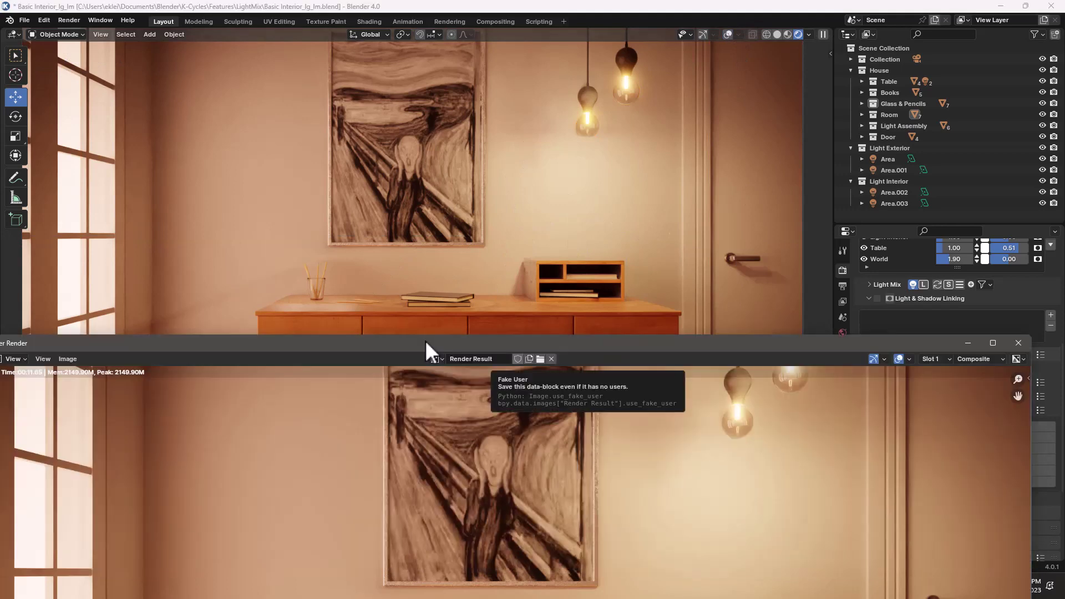
left_click_drag(425, 342, 420, 171)
key("Escape")
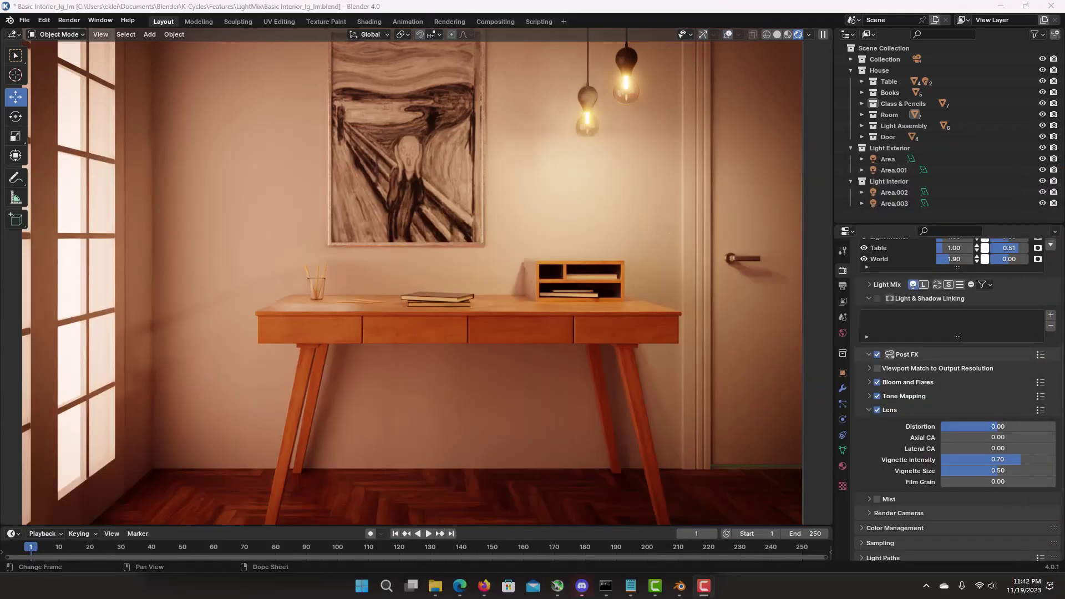